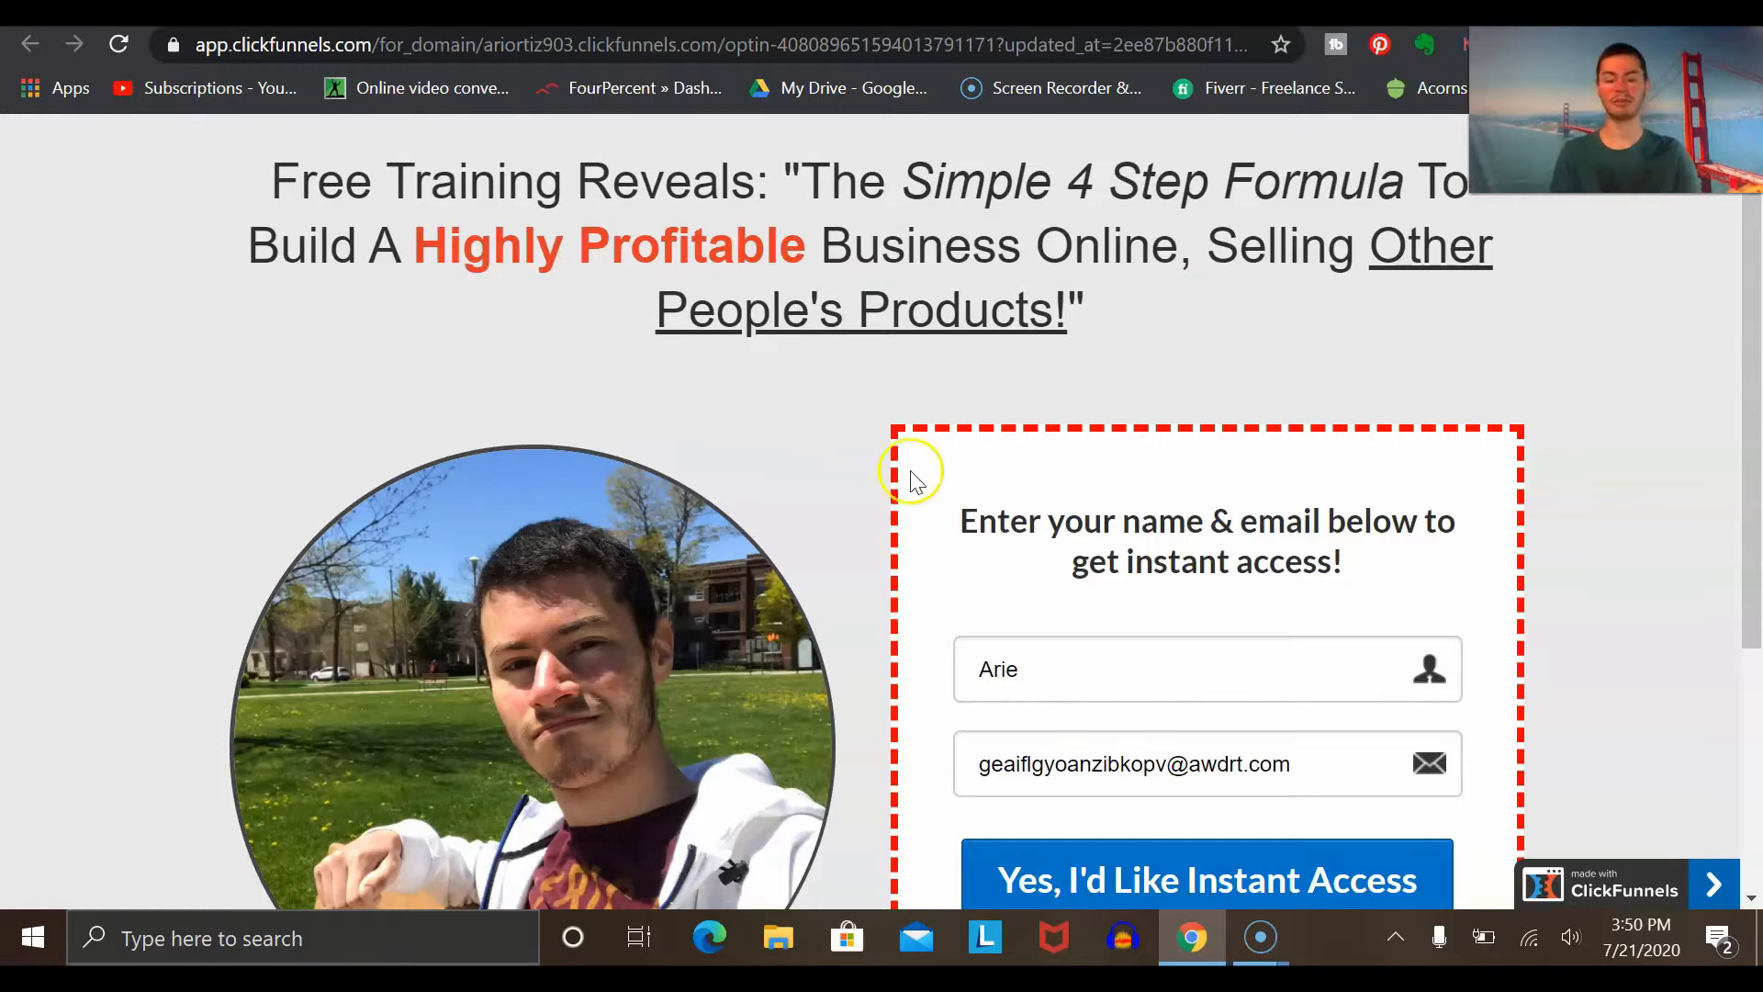
Step: Examine the opt-in page and the bonus video page with its Invincible Marketer offer link
scroll(918, 471, "down", 3)
left_click(1182, 434)
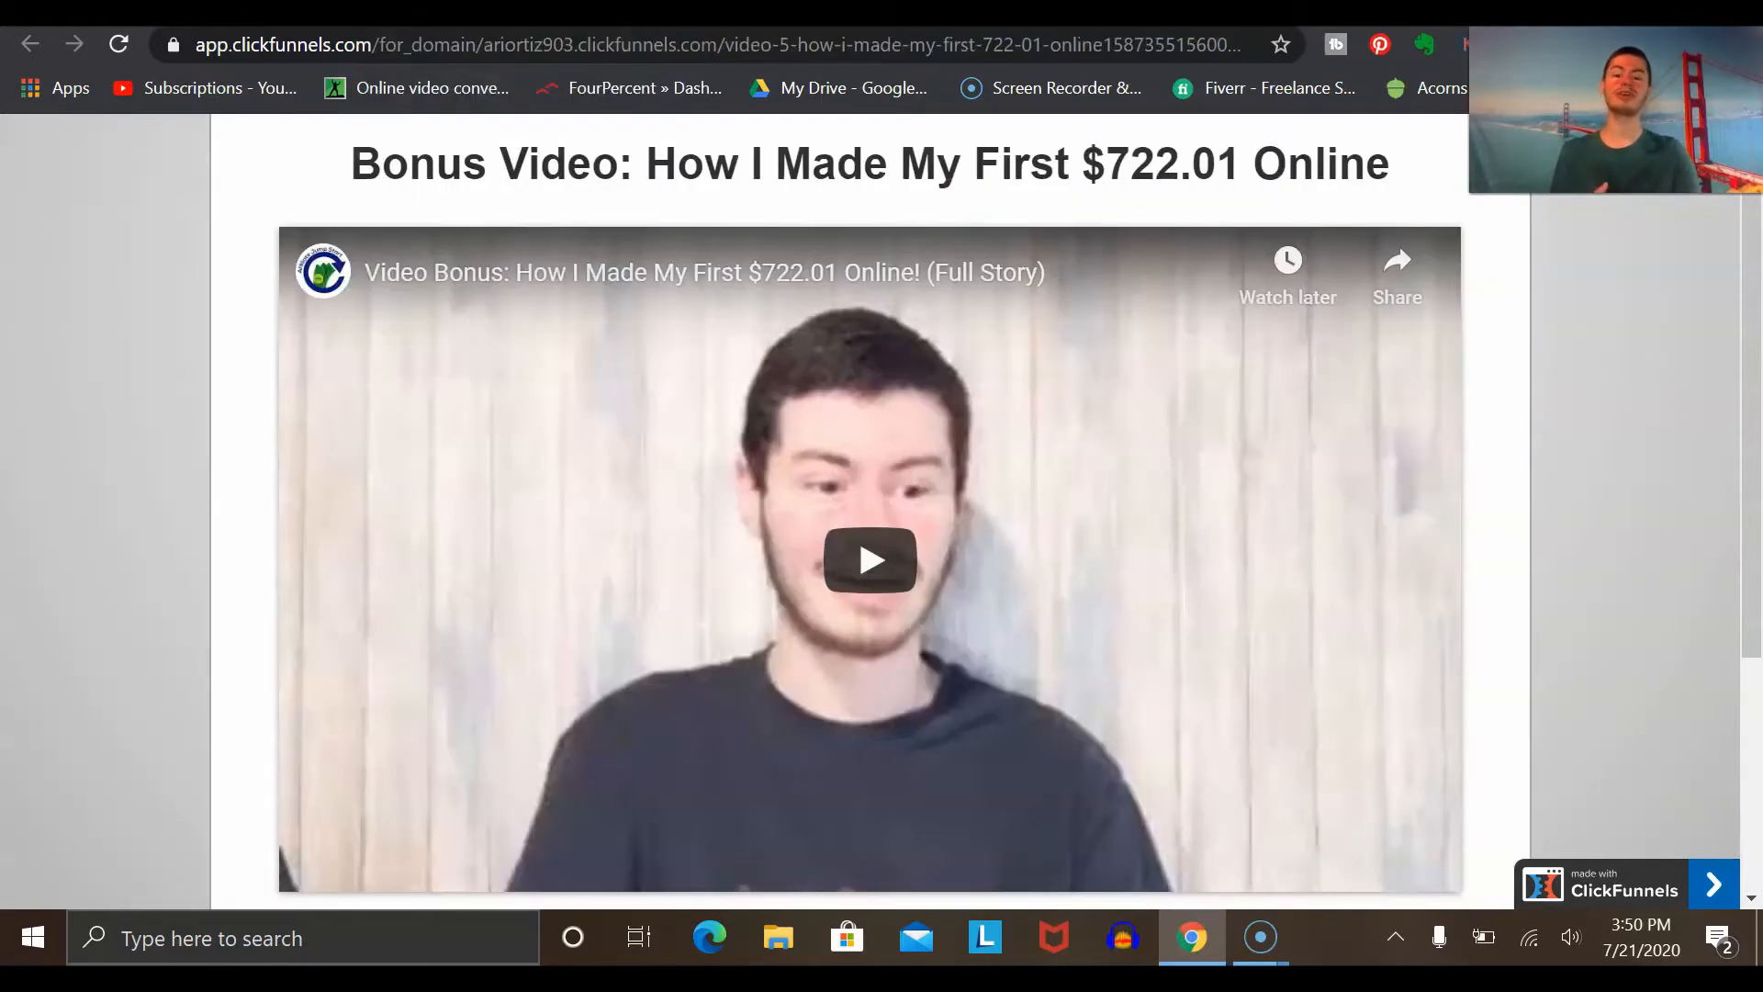
scroll(882, 602, "down", 2)
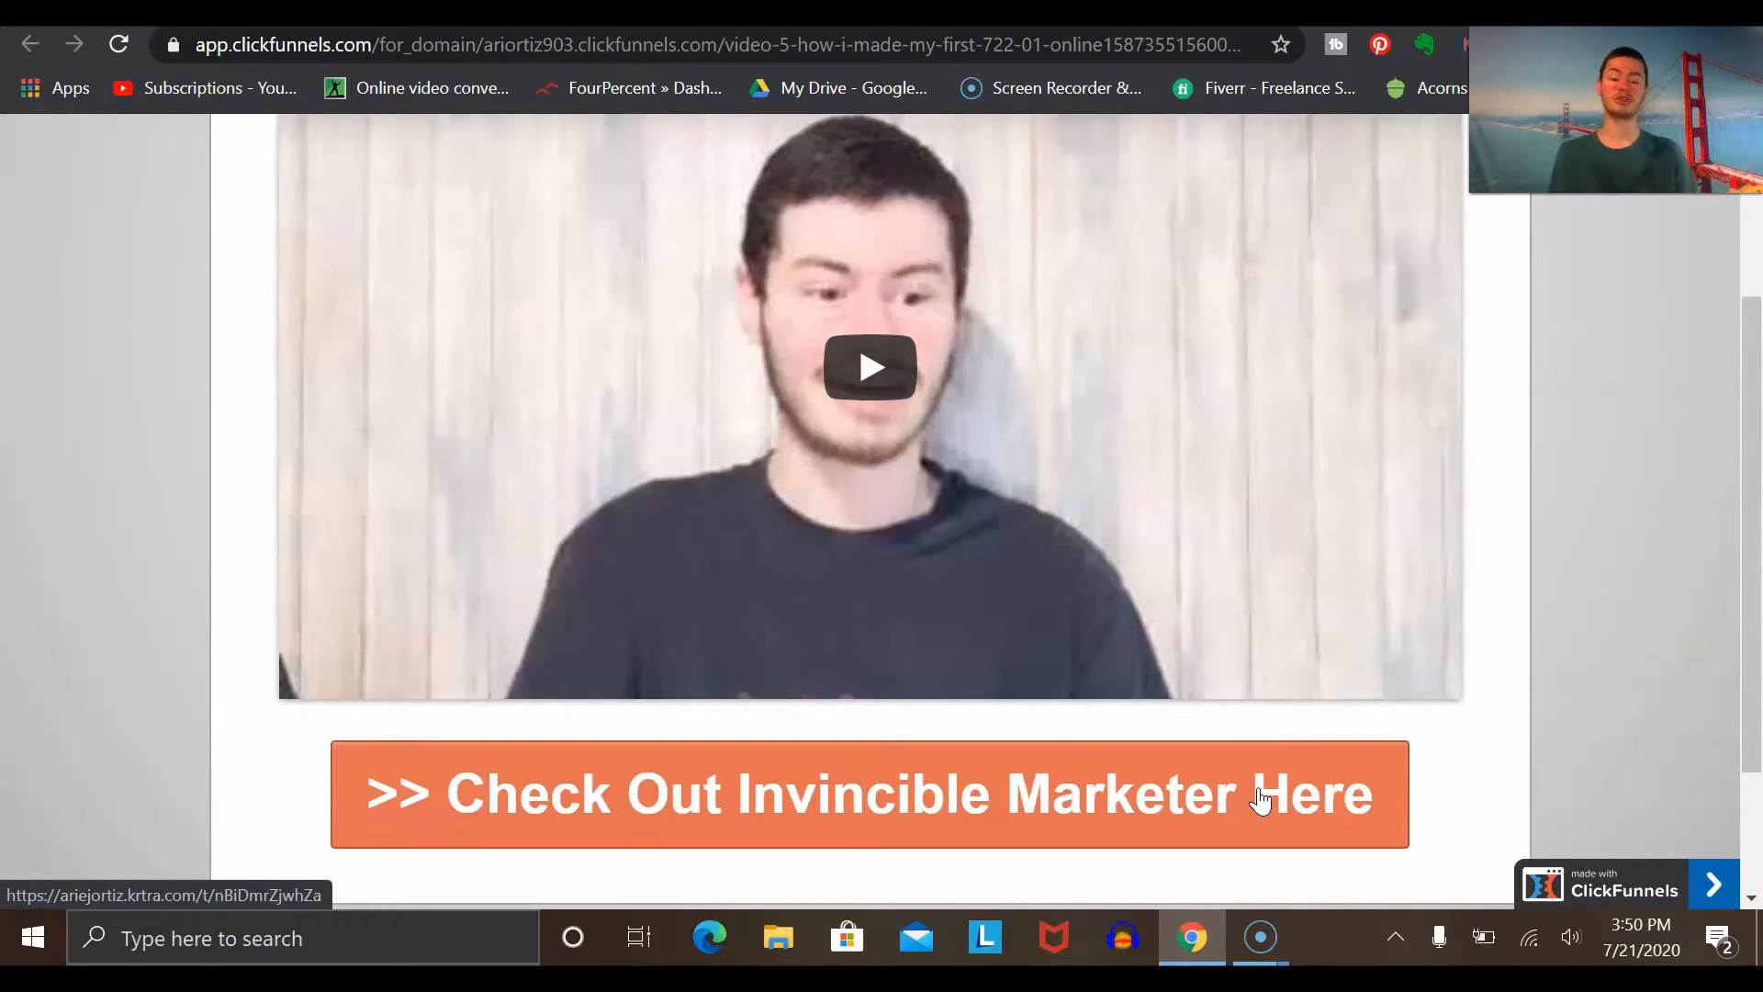
scroll(1243, 460, "up", 3)
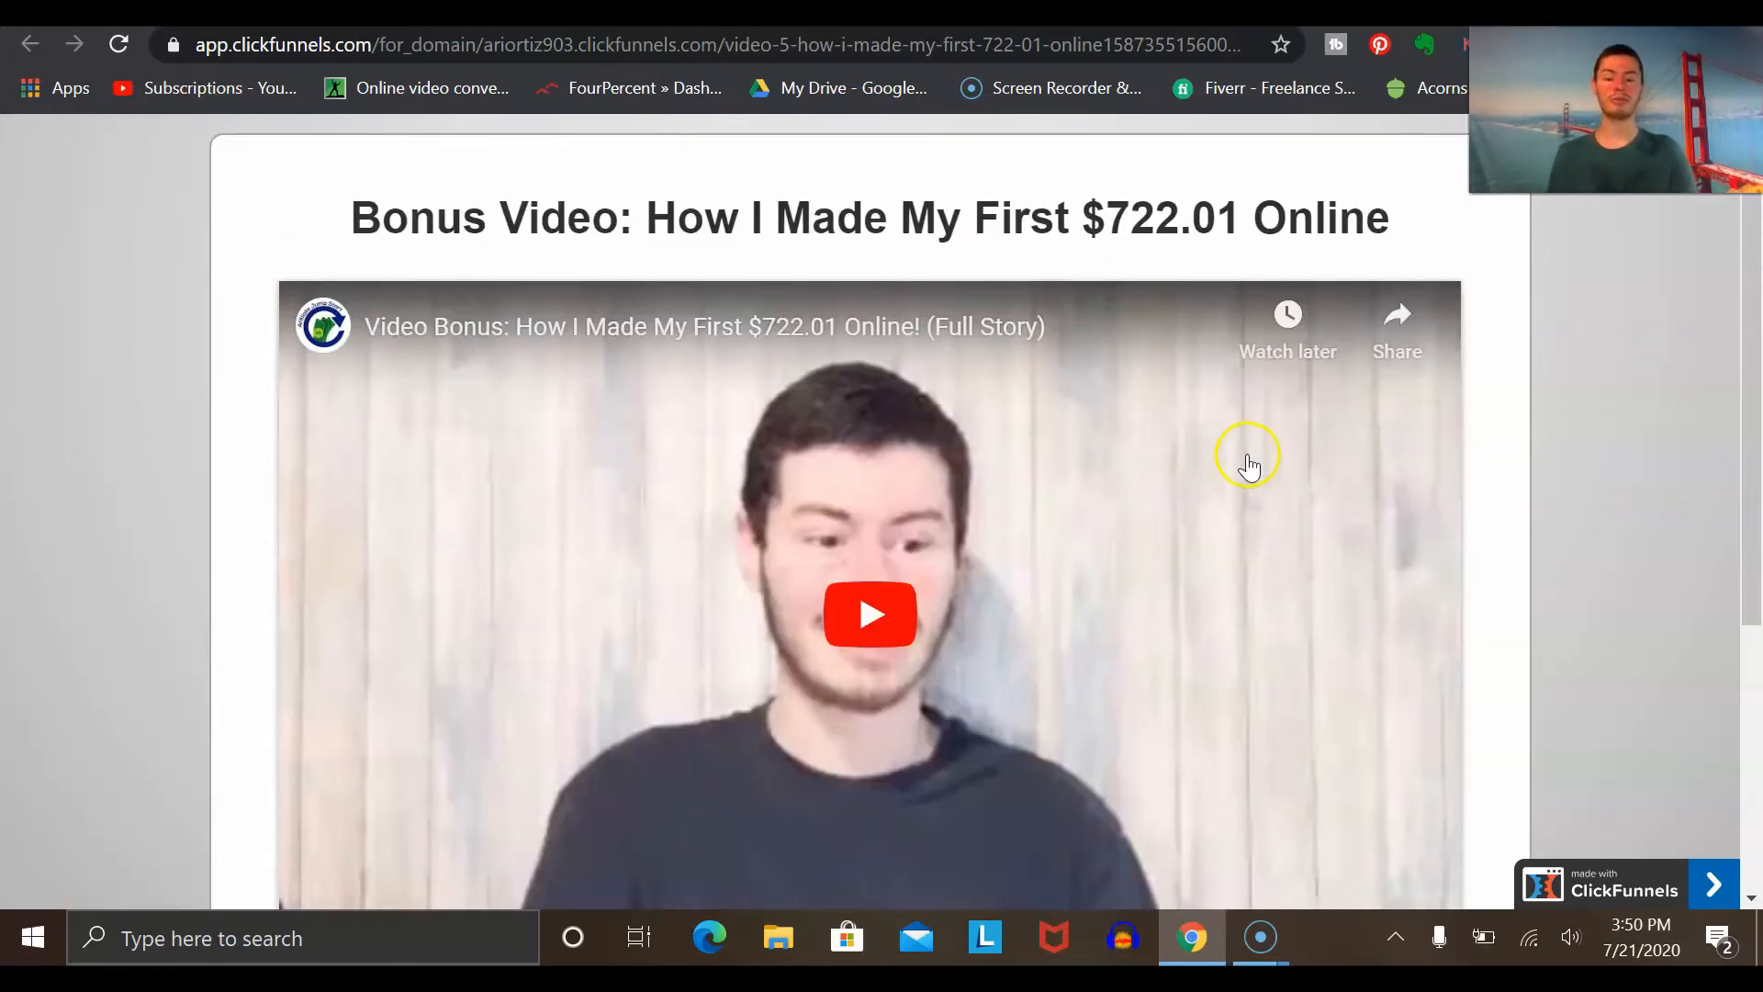
scroll(814, 595, "down", 3)
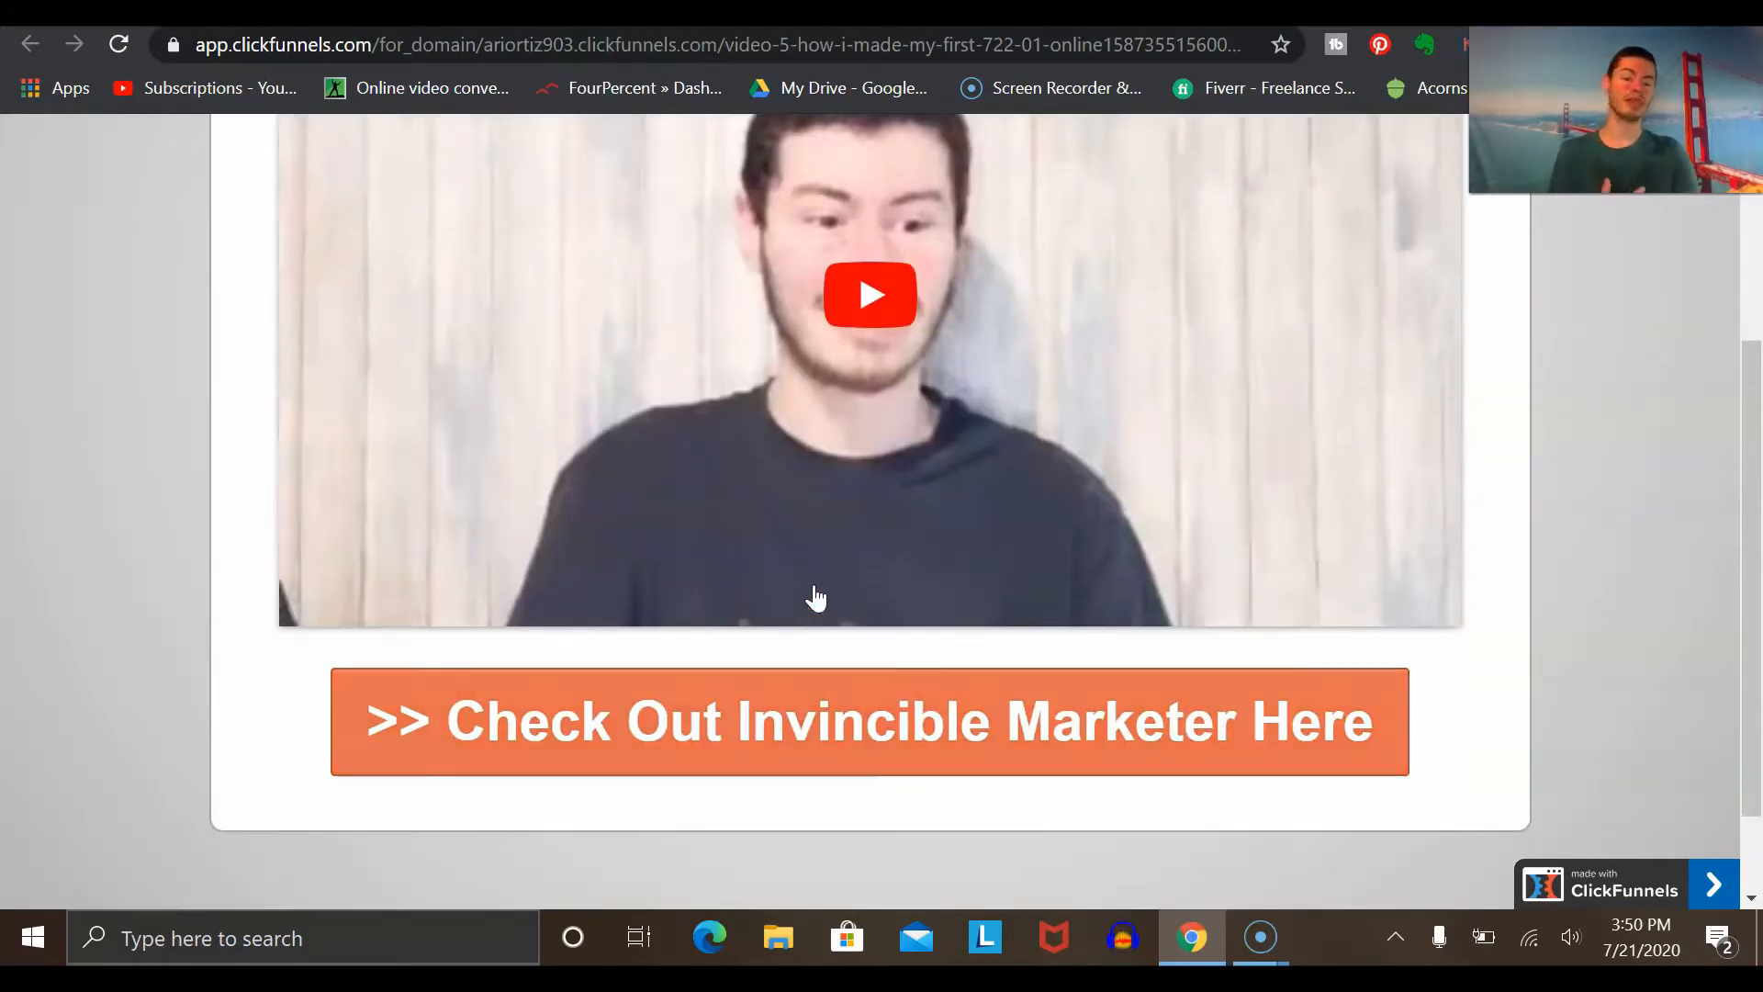
scroll(1035, 422, "up", 3)
scroll(1036, 429, "down", 2)
scroll(1036, 426, "down", 1)
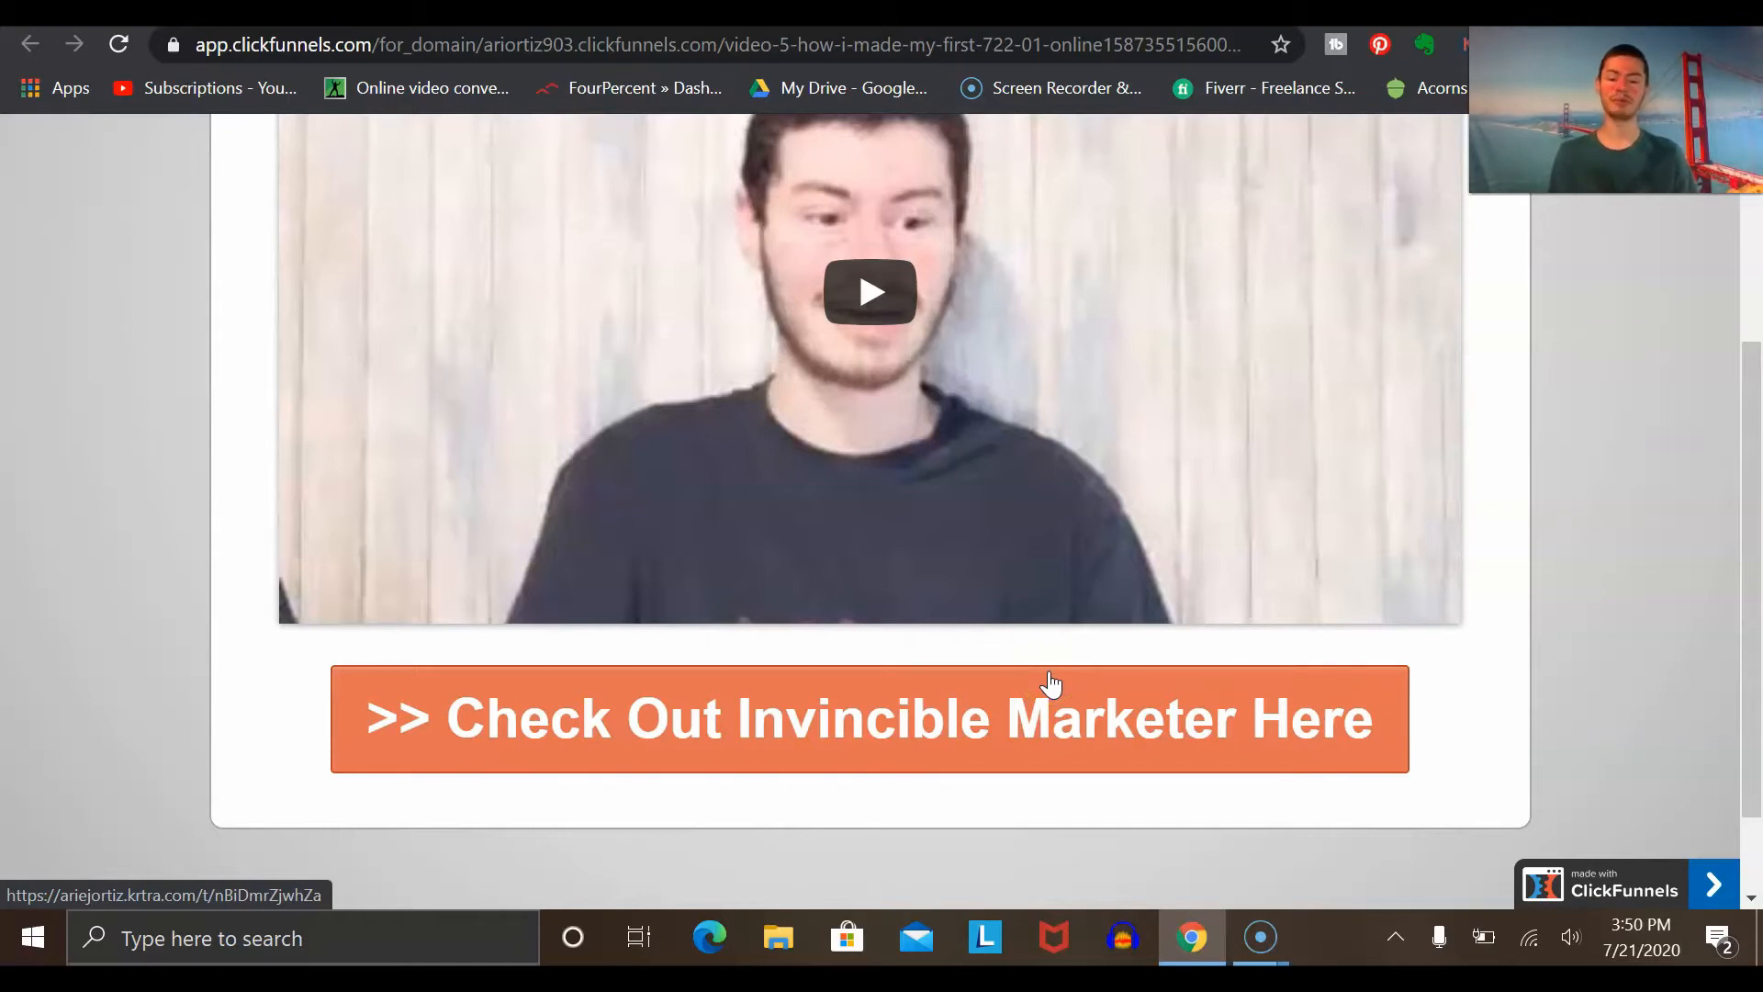
scroll(1050, 684, "up", 3)
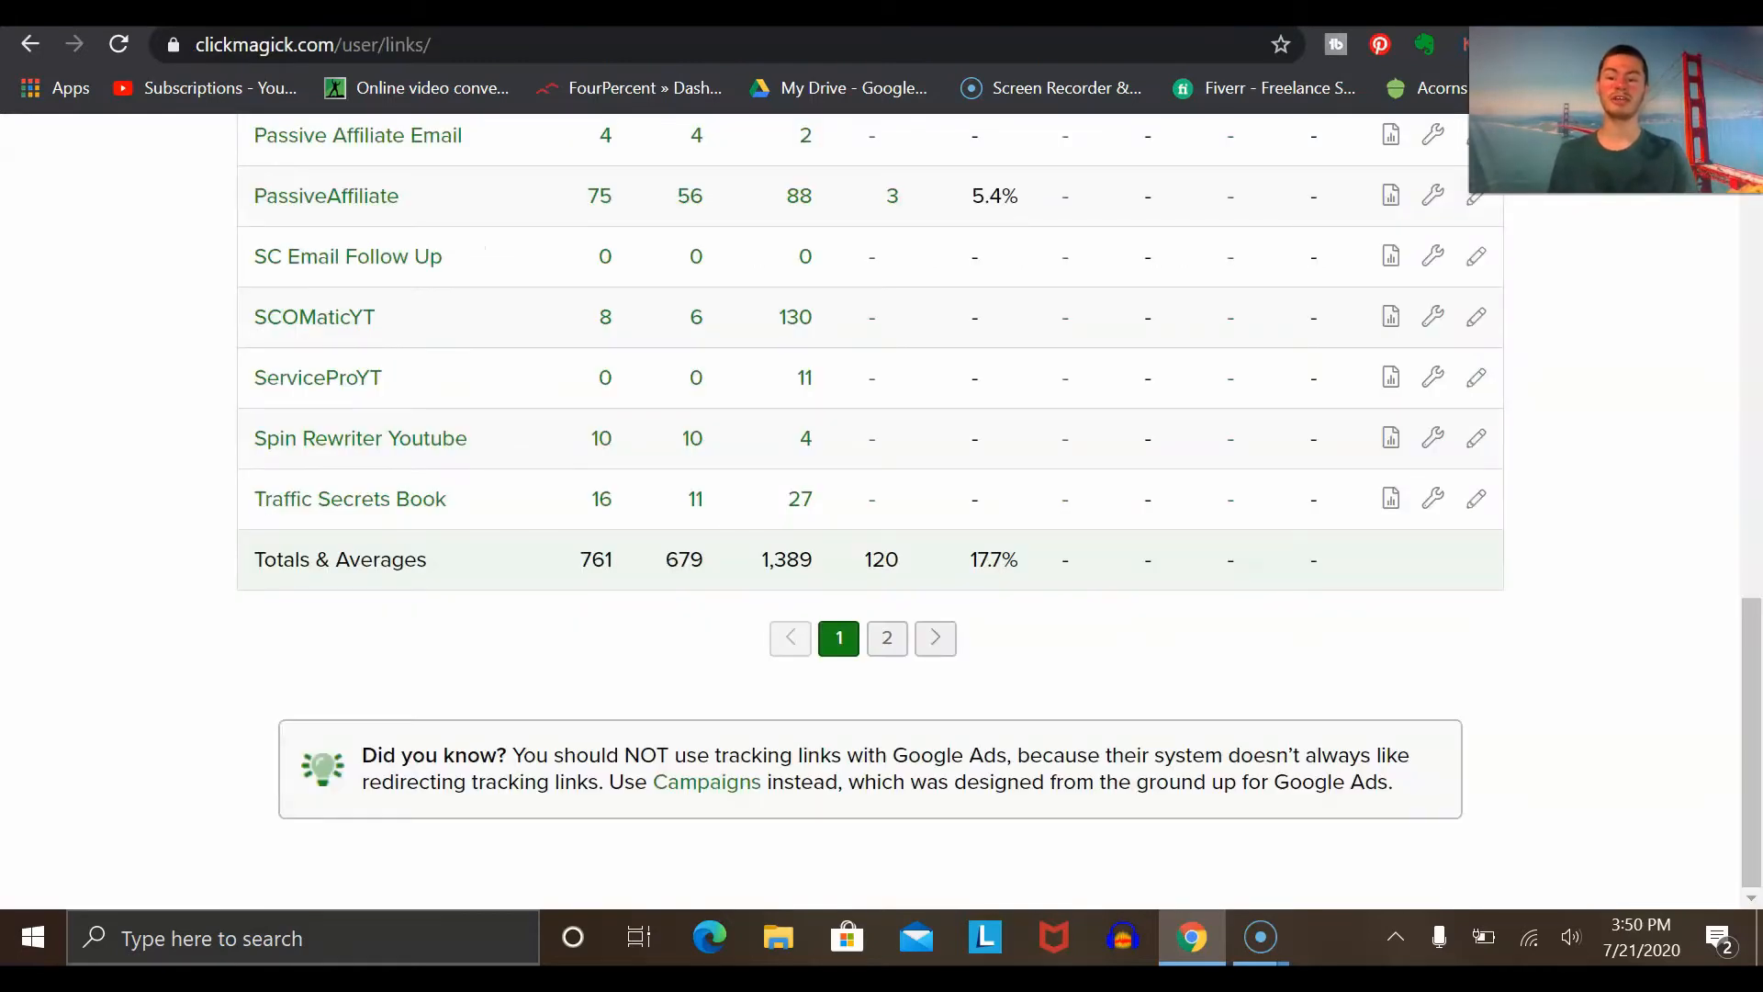
Step: Switch to ClickMagick and look through the list of existing tracking links
scroll(152, 585, "up", 15)
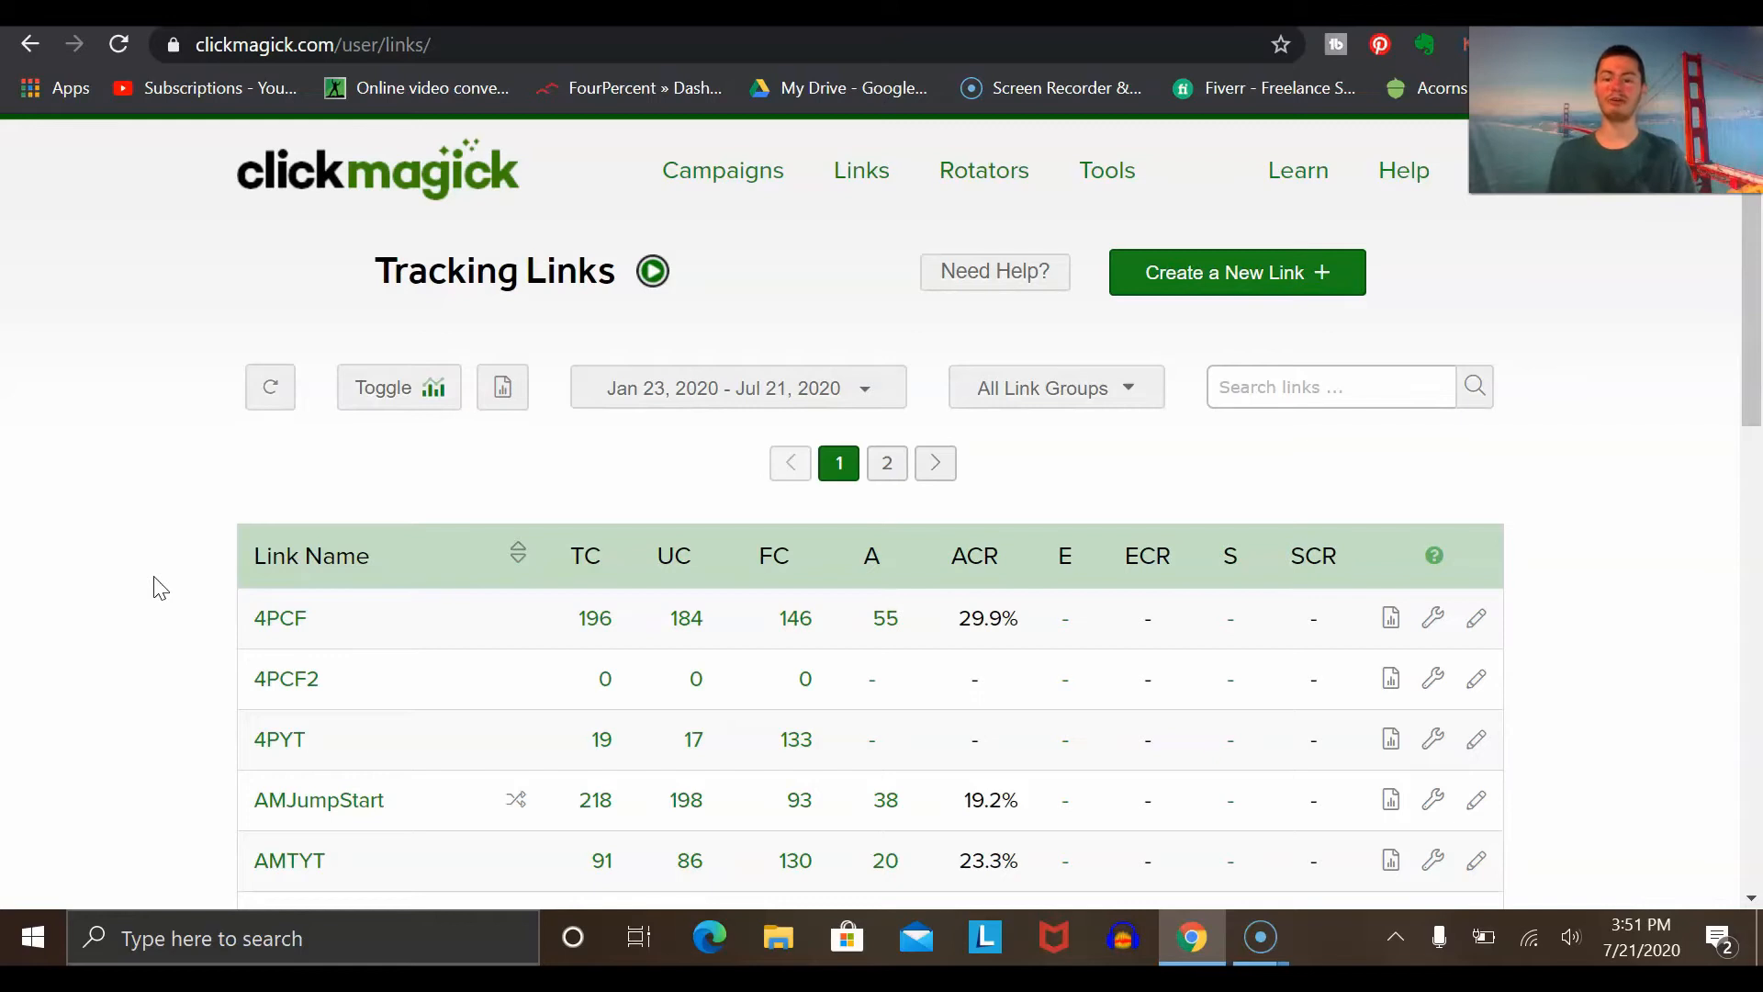
left_click(408, 323)
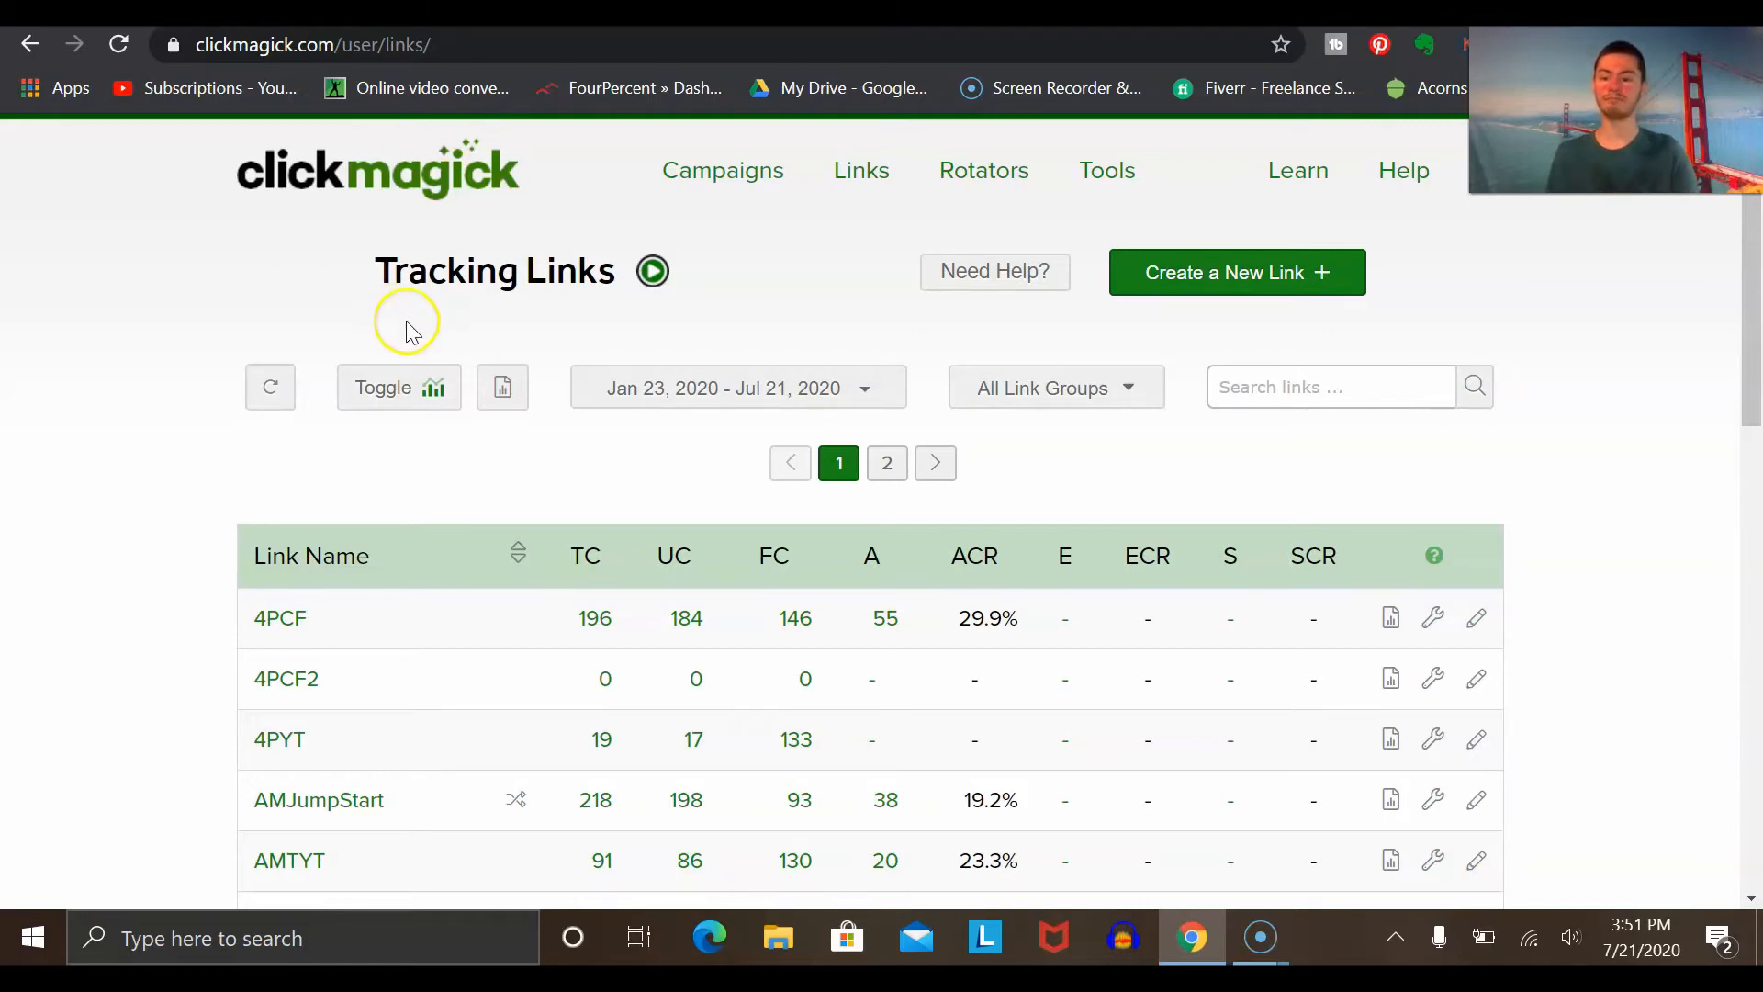
scroll(405, 327, "down", 1)
scroll(405, 327, "up", 1)
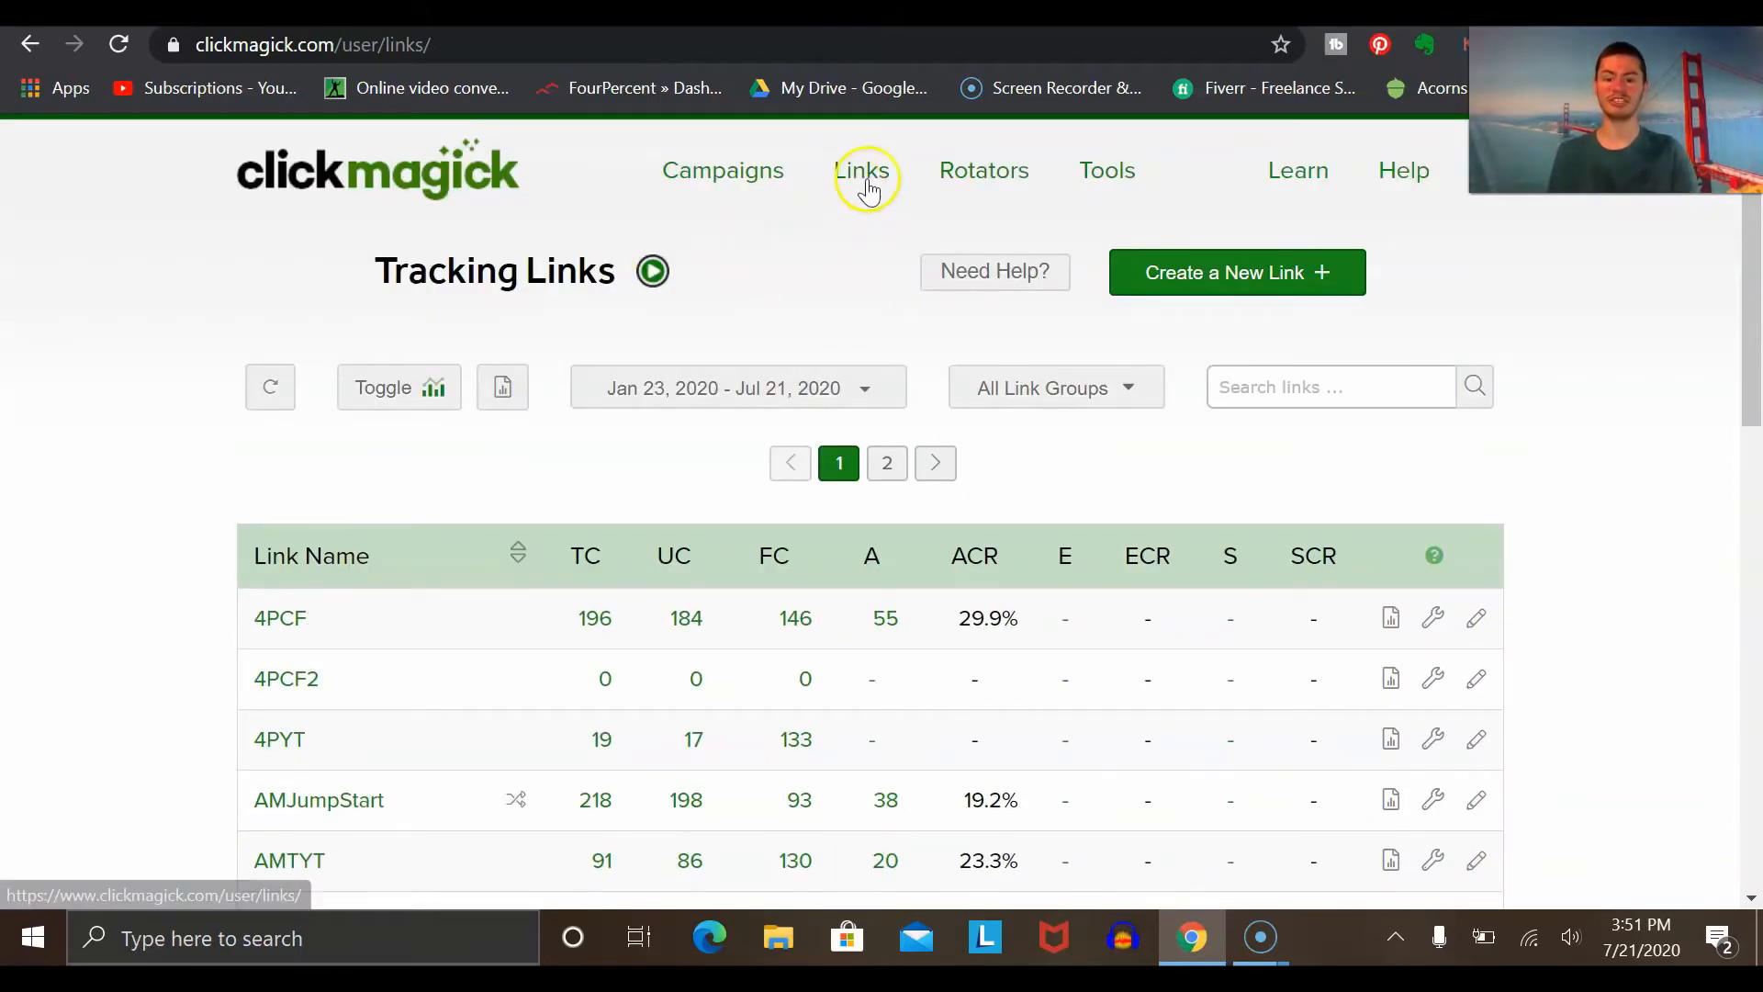
scroll(419, 355, "down", 1)
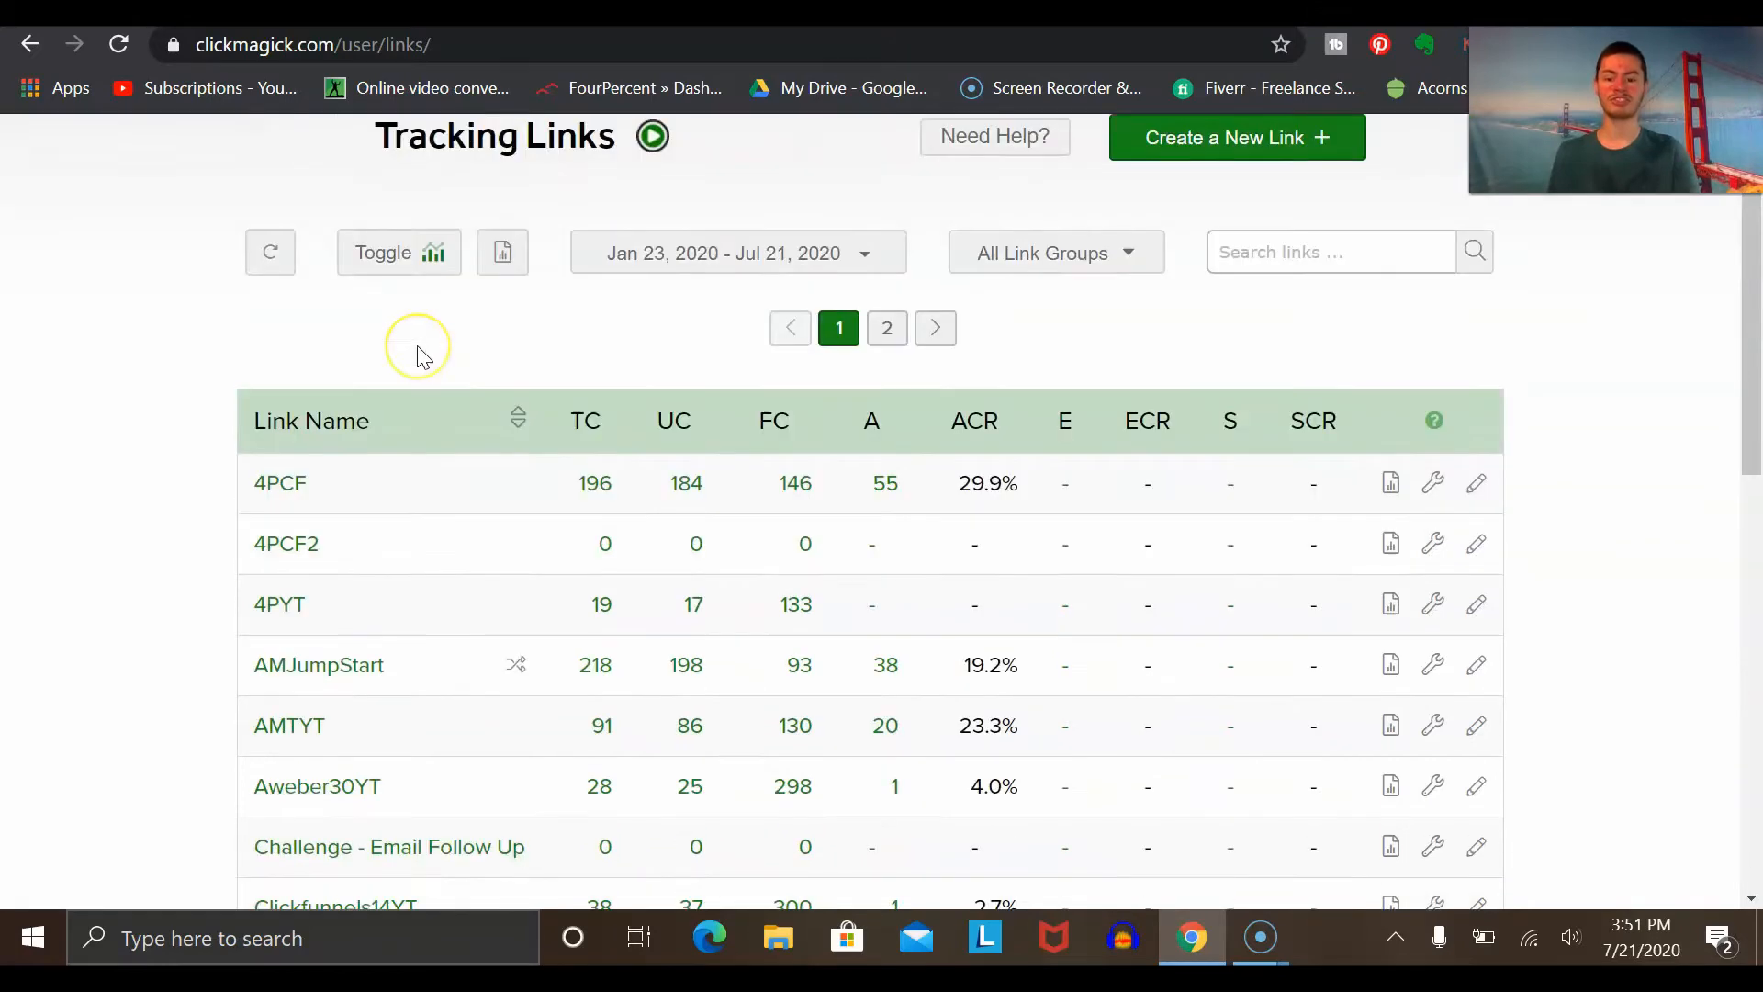
scroll(419, 355, "down", 8)
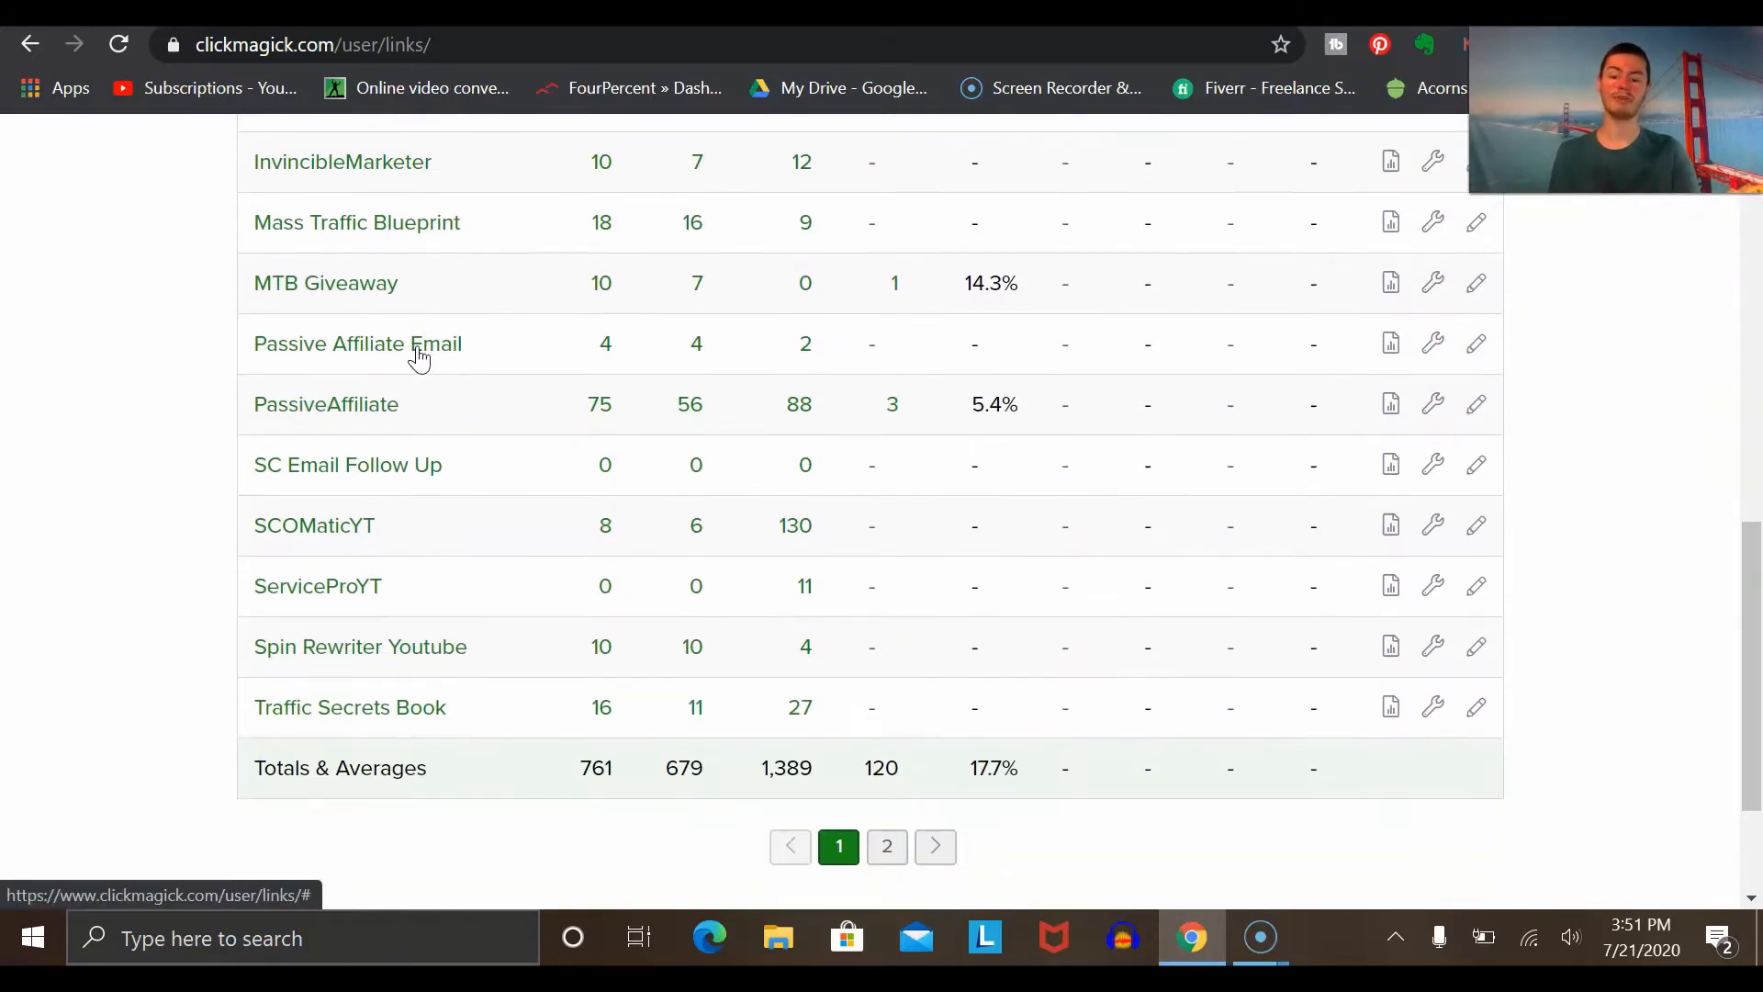
scroll(420, 358, "up", 3)
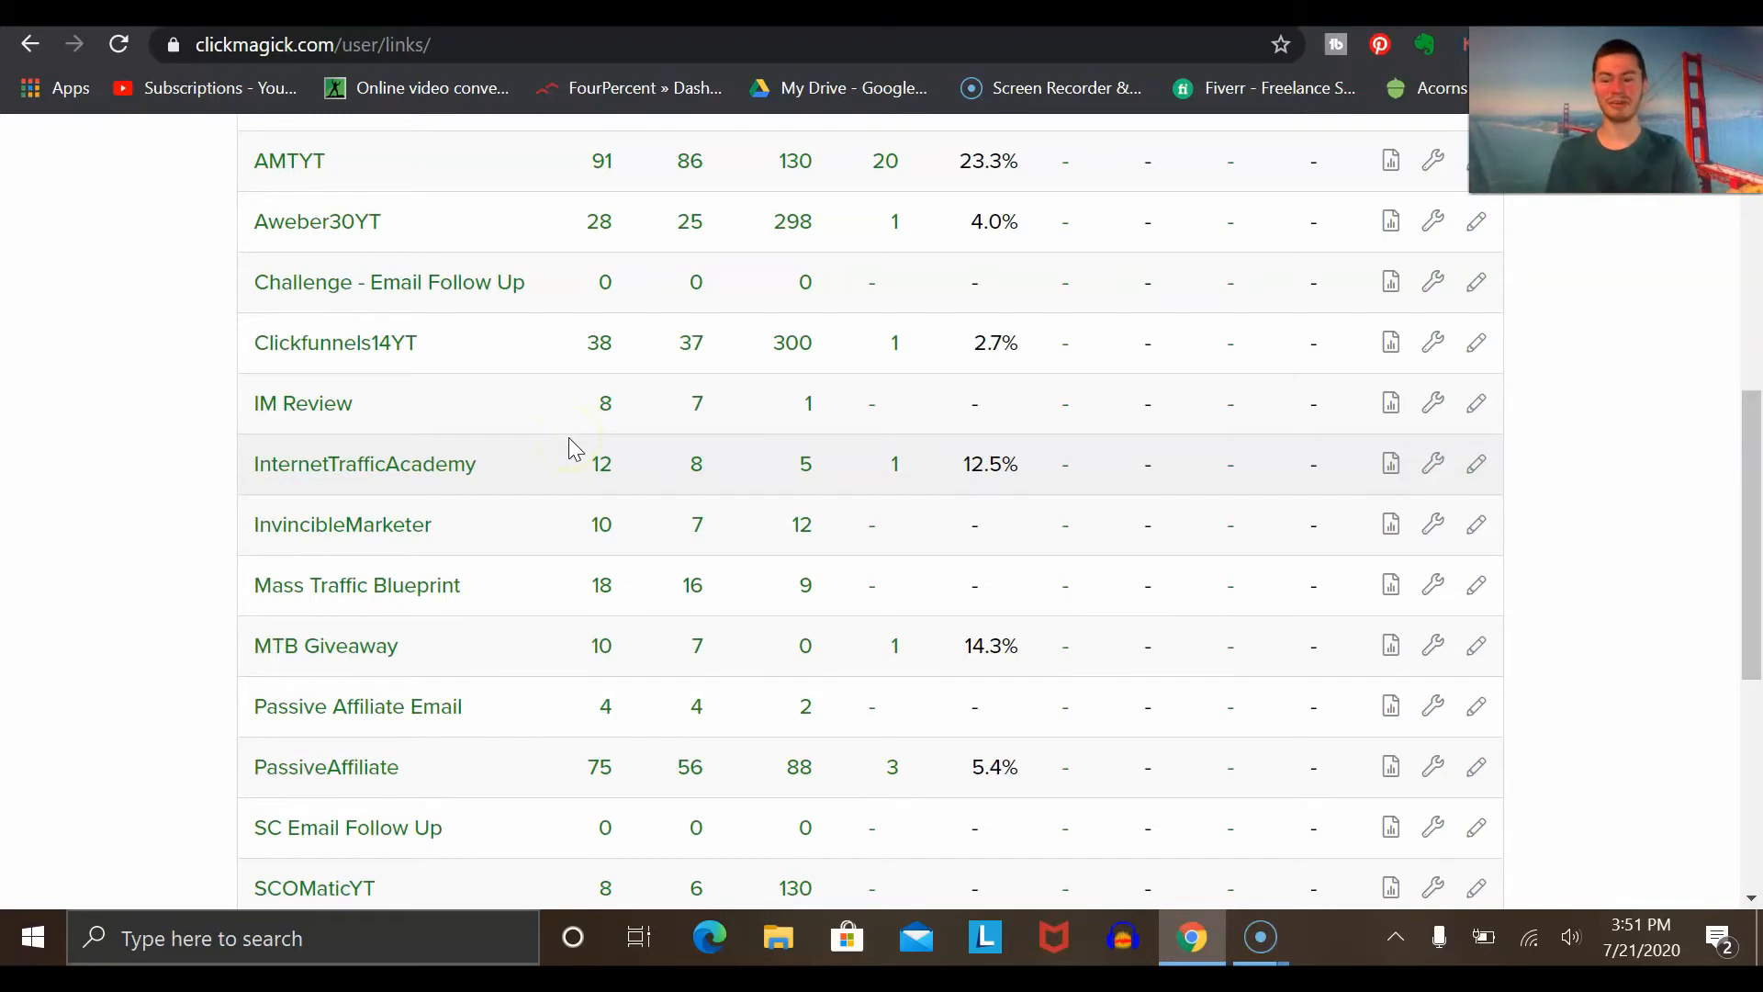
scroll(573, 450, "up", 4)
scroll(566, 444, "down", 1)
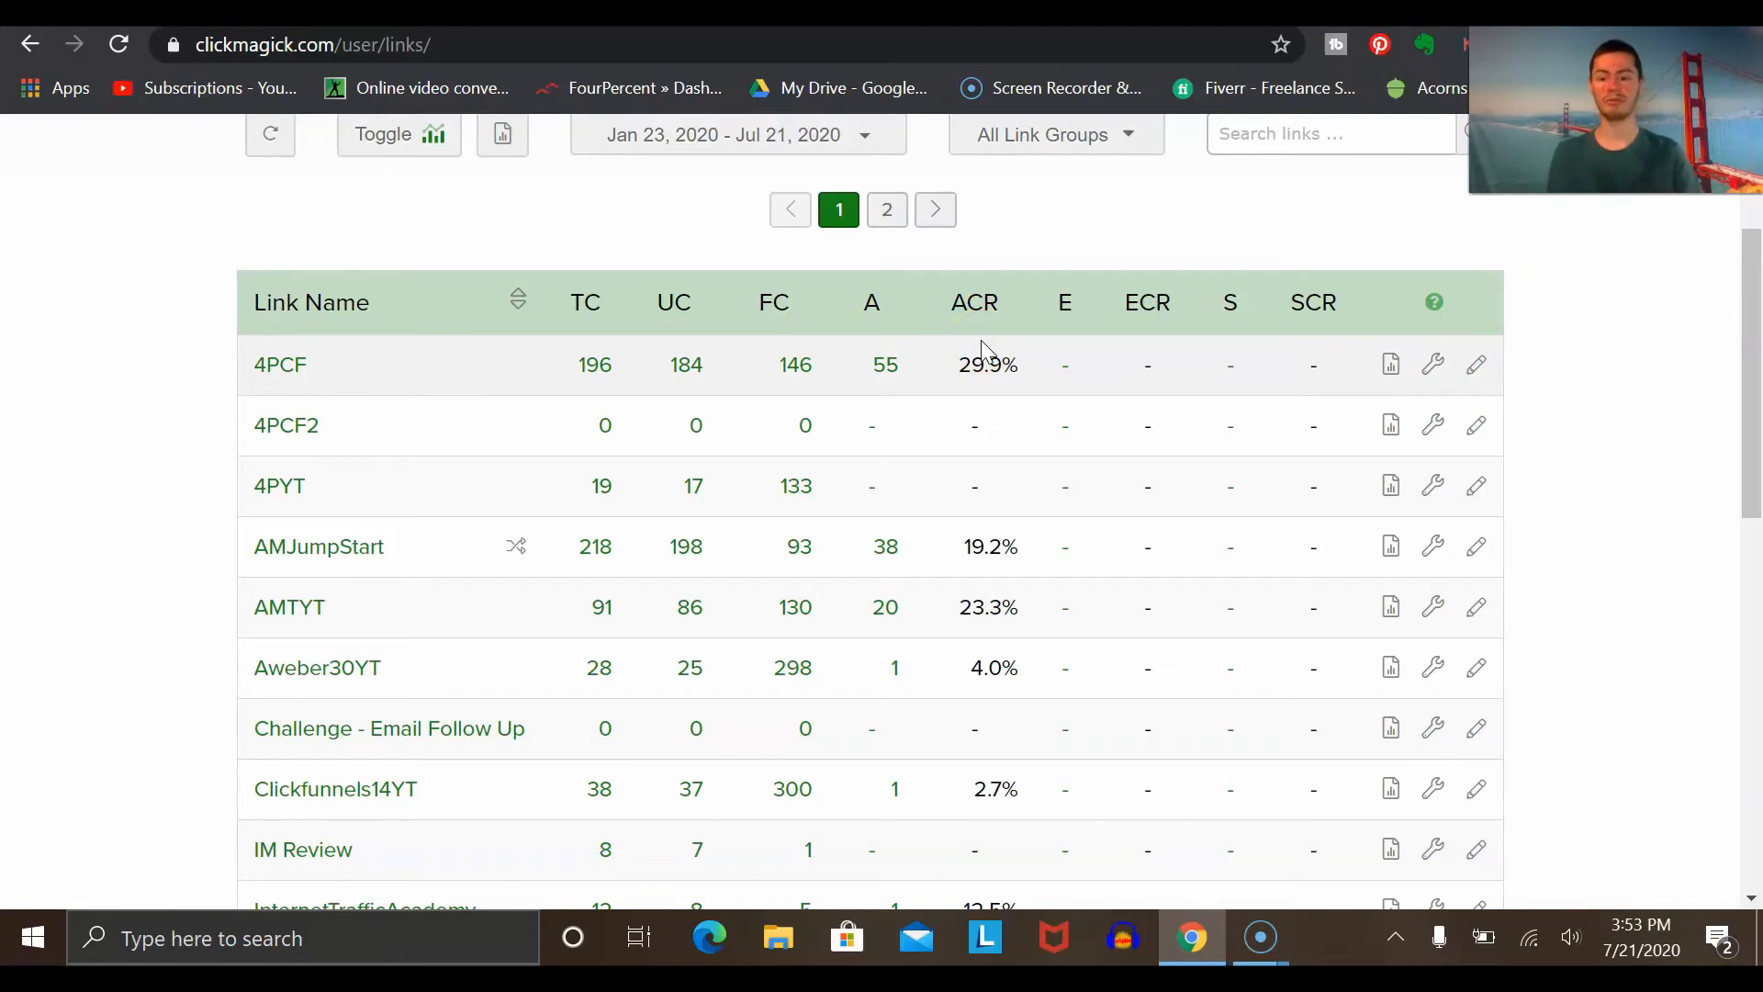
Step: Review the action counts and conversion rates of the tracking links down to the totals row
left_click(884, 371)
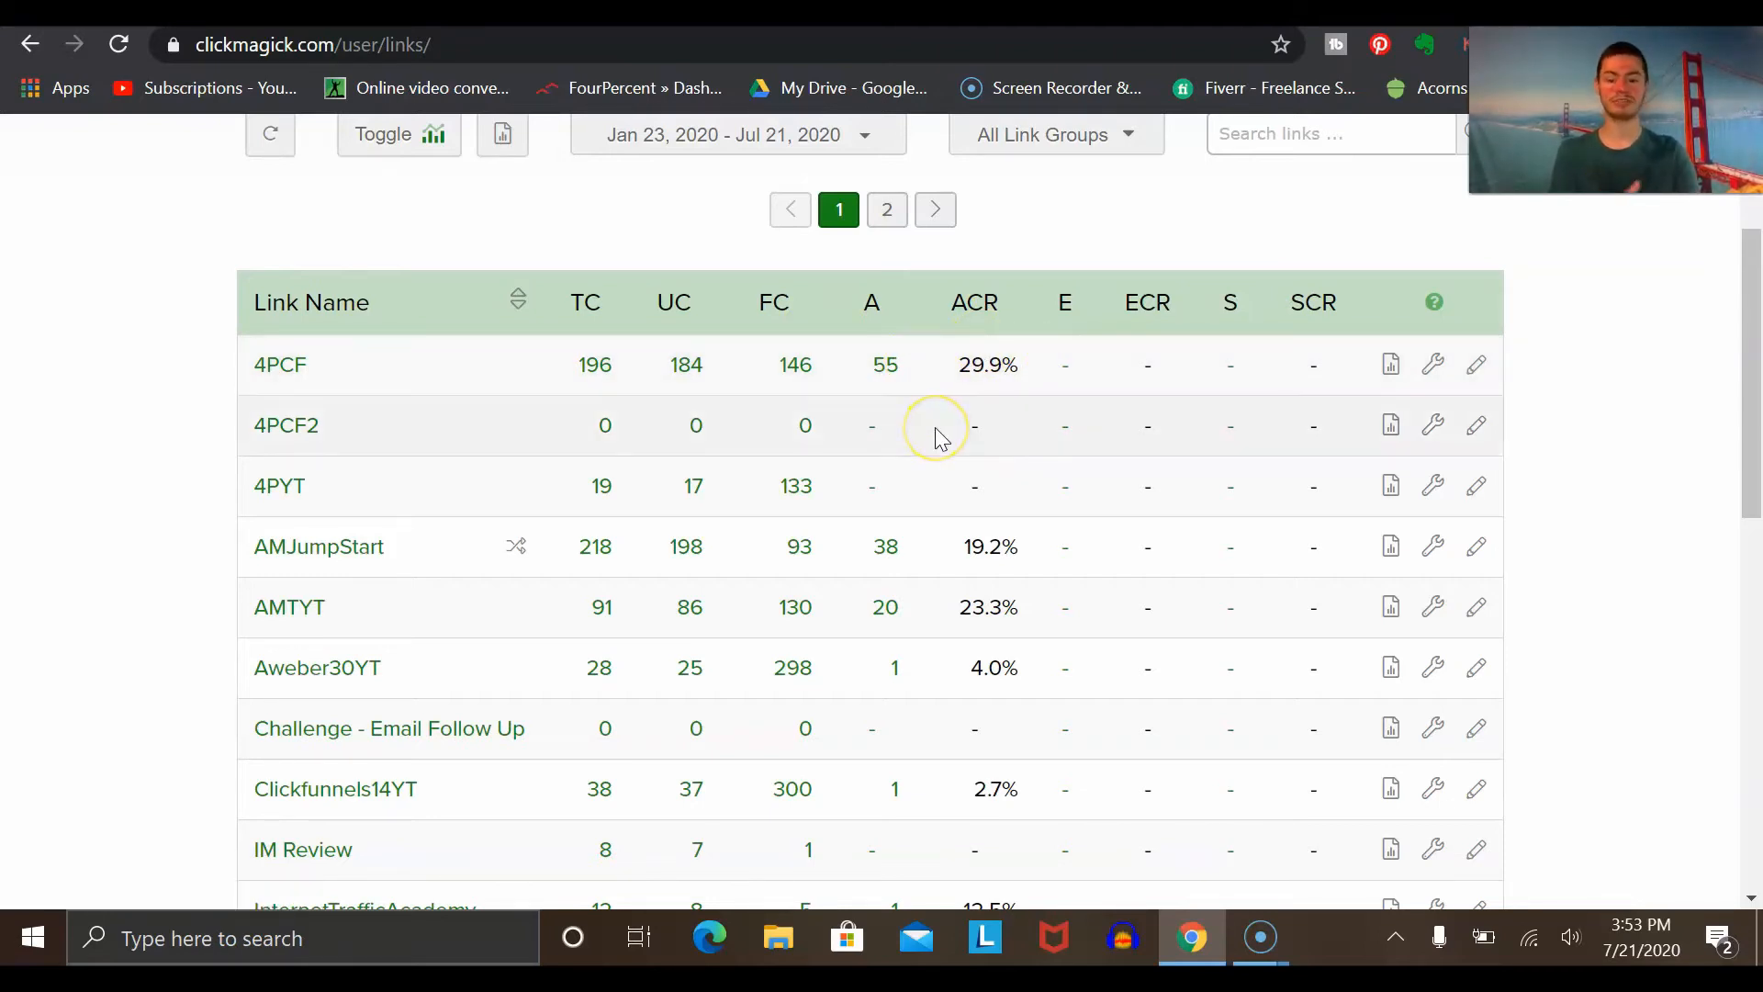
scroll(939, 435, "down", 4)
scroll(938, 435, "down", 7)
scroll(939, 435, "up", 4)
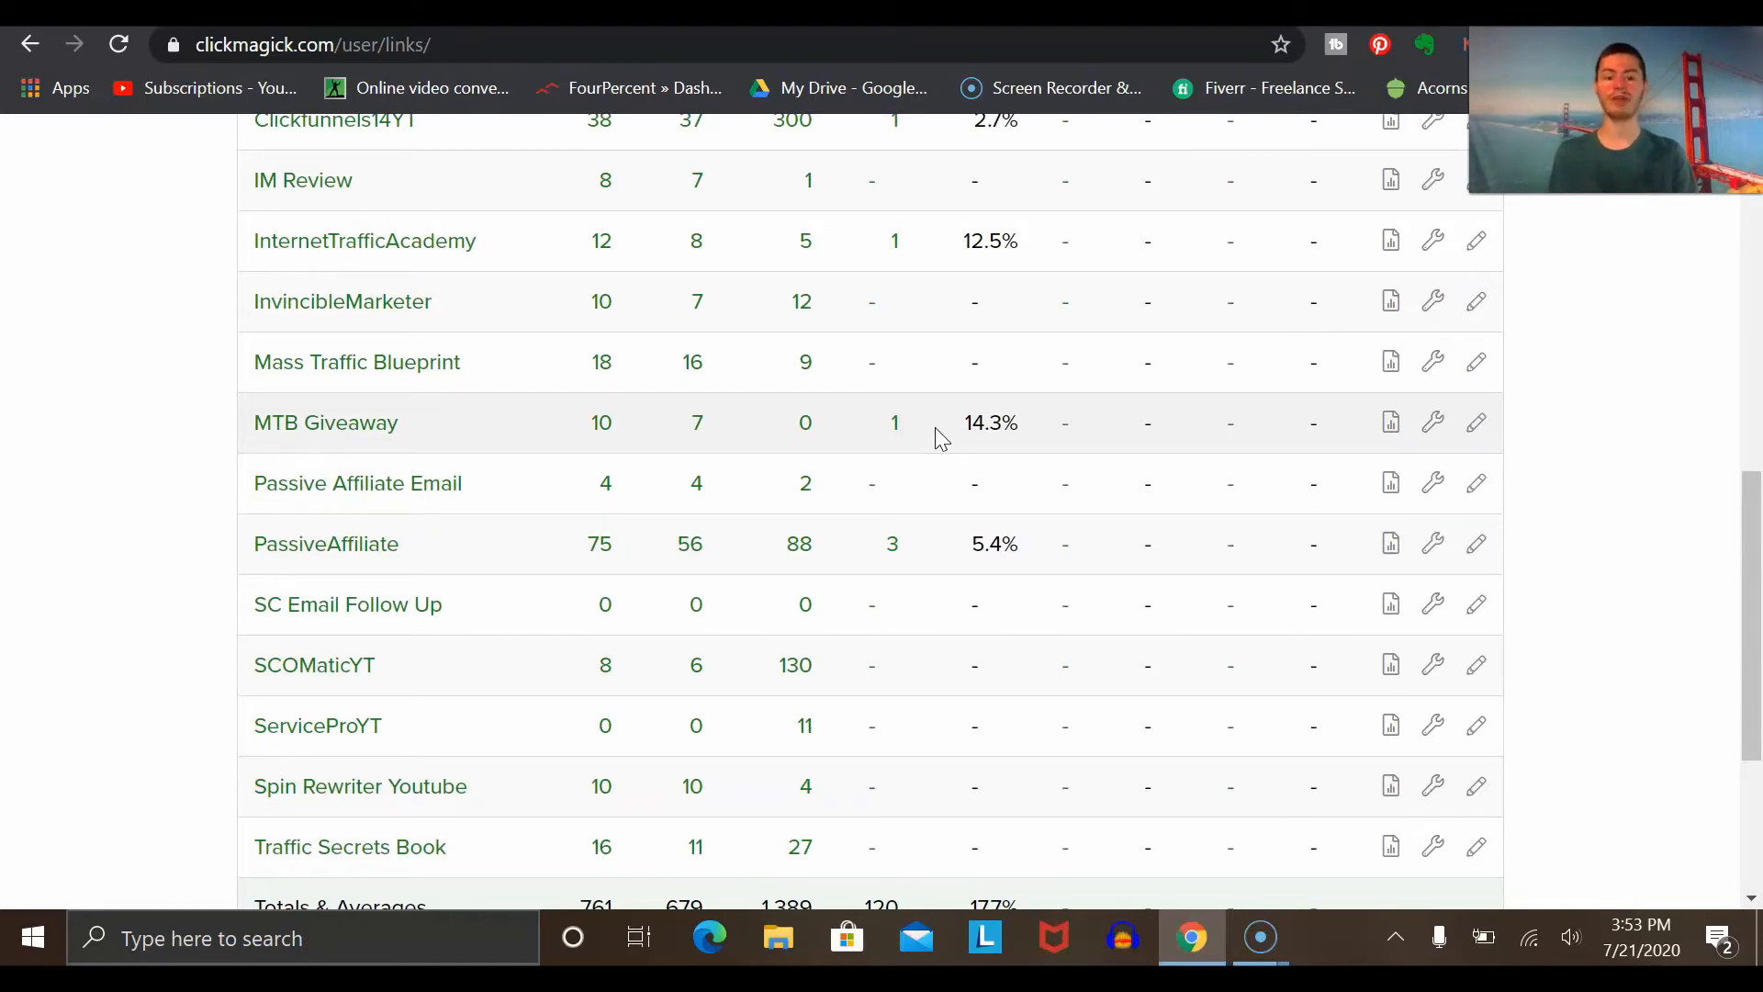
scroll(938, 435, "up", 7)
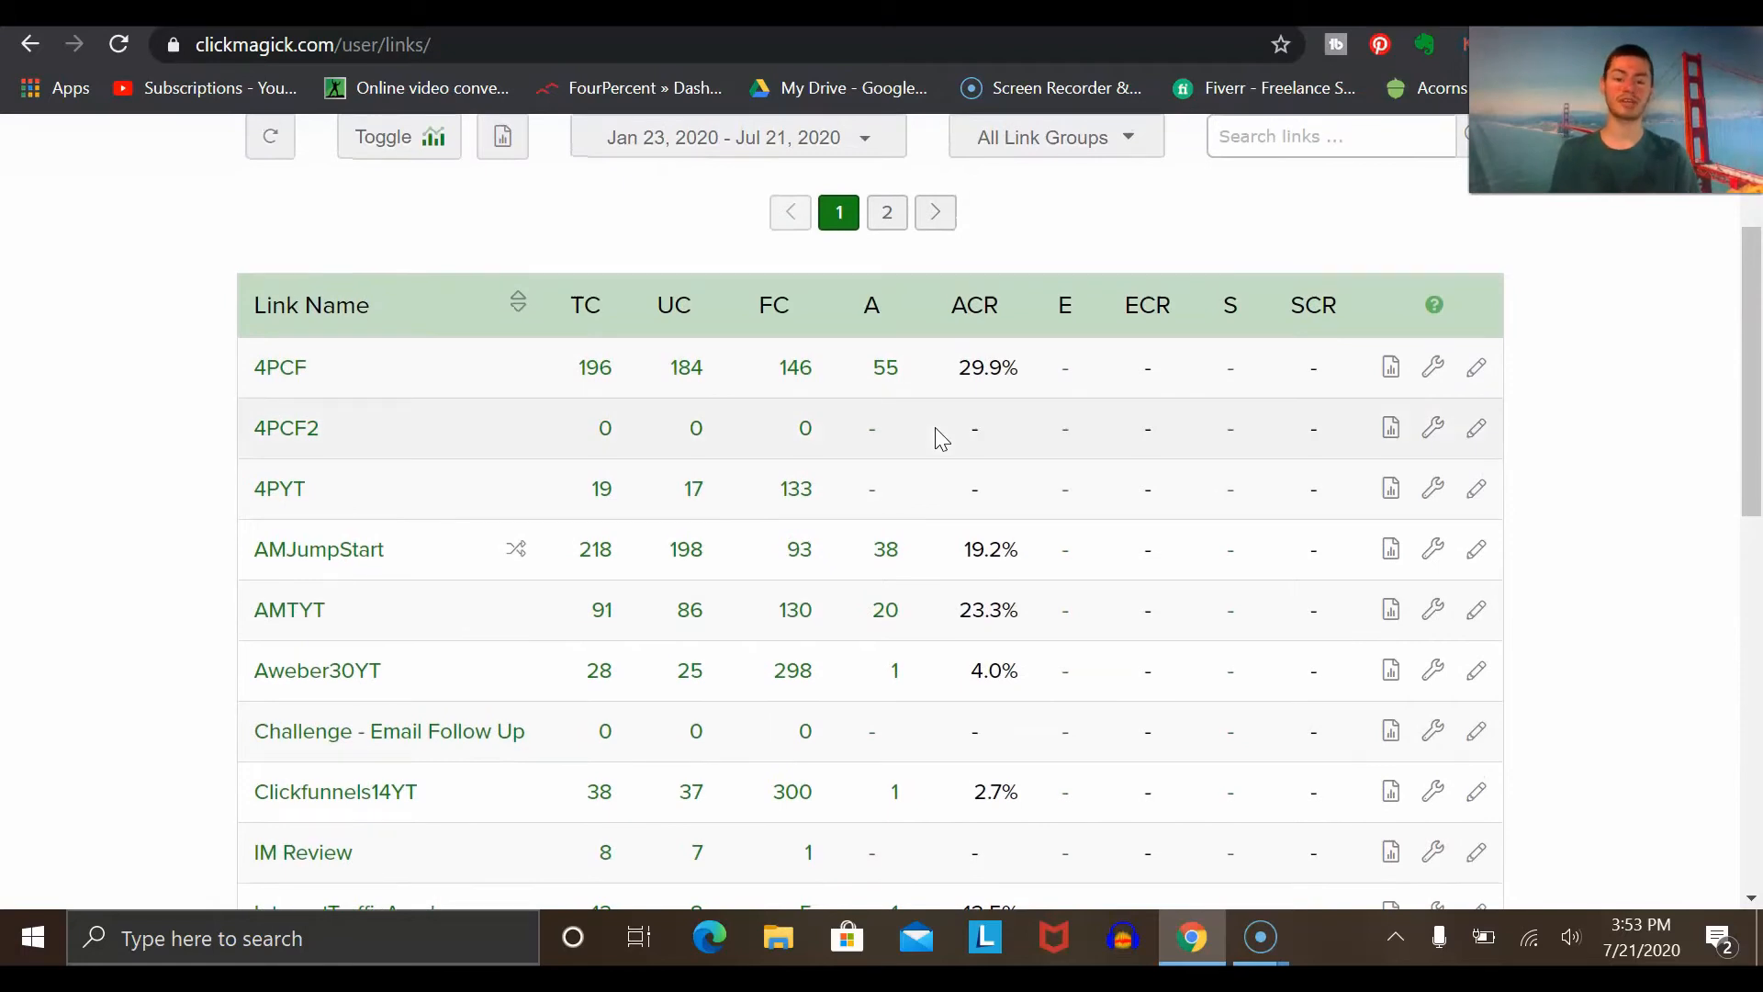
scroll(935, 427, "up", 3)
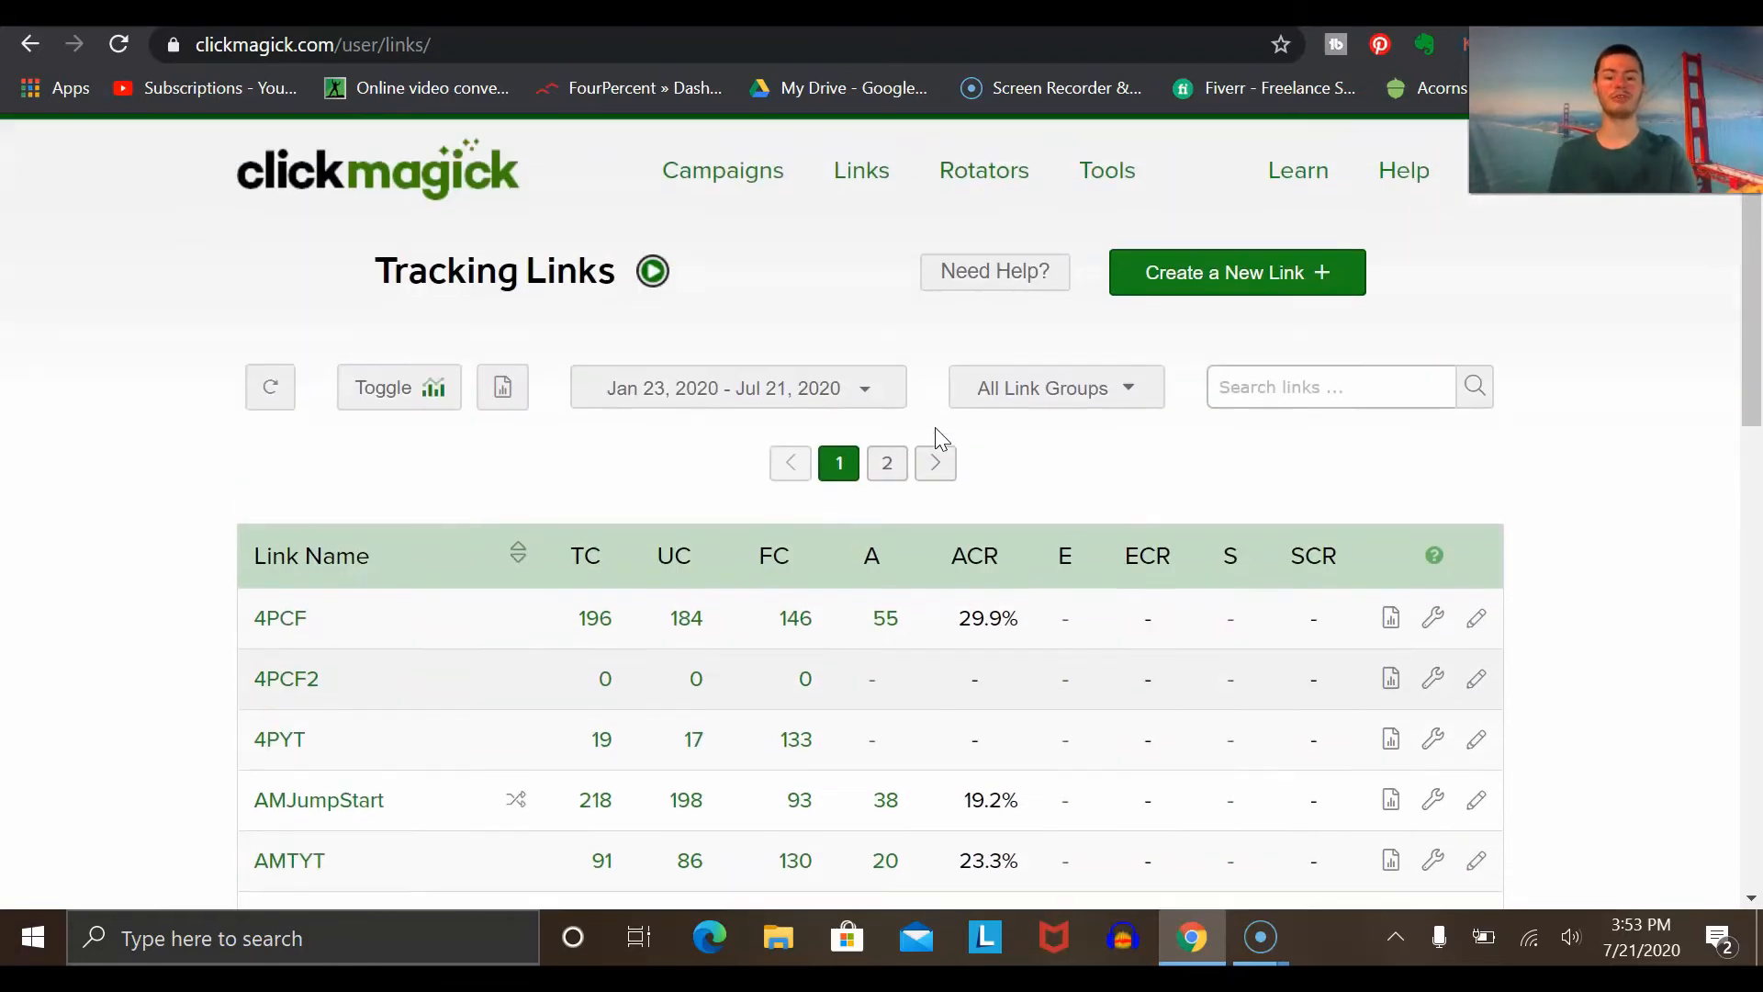
Step: Start a new tracking link with the link name Traffic Secrets Book
left_click(1212, 281)
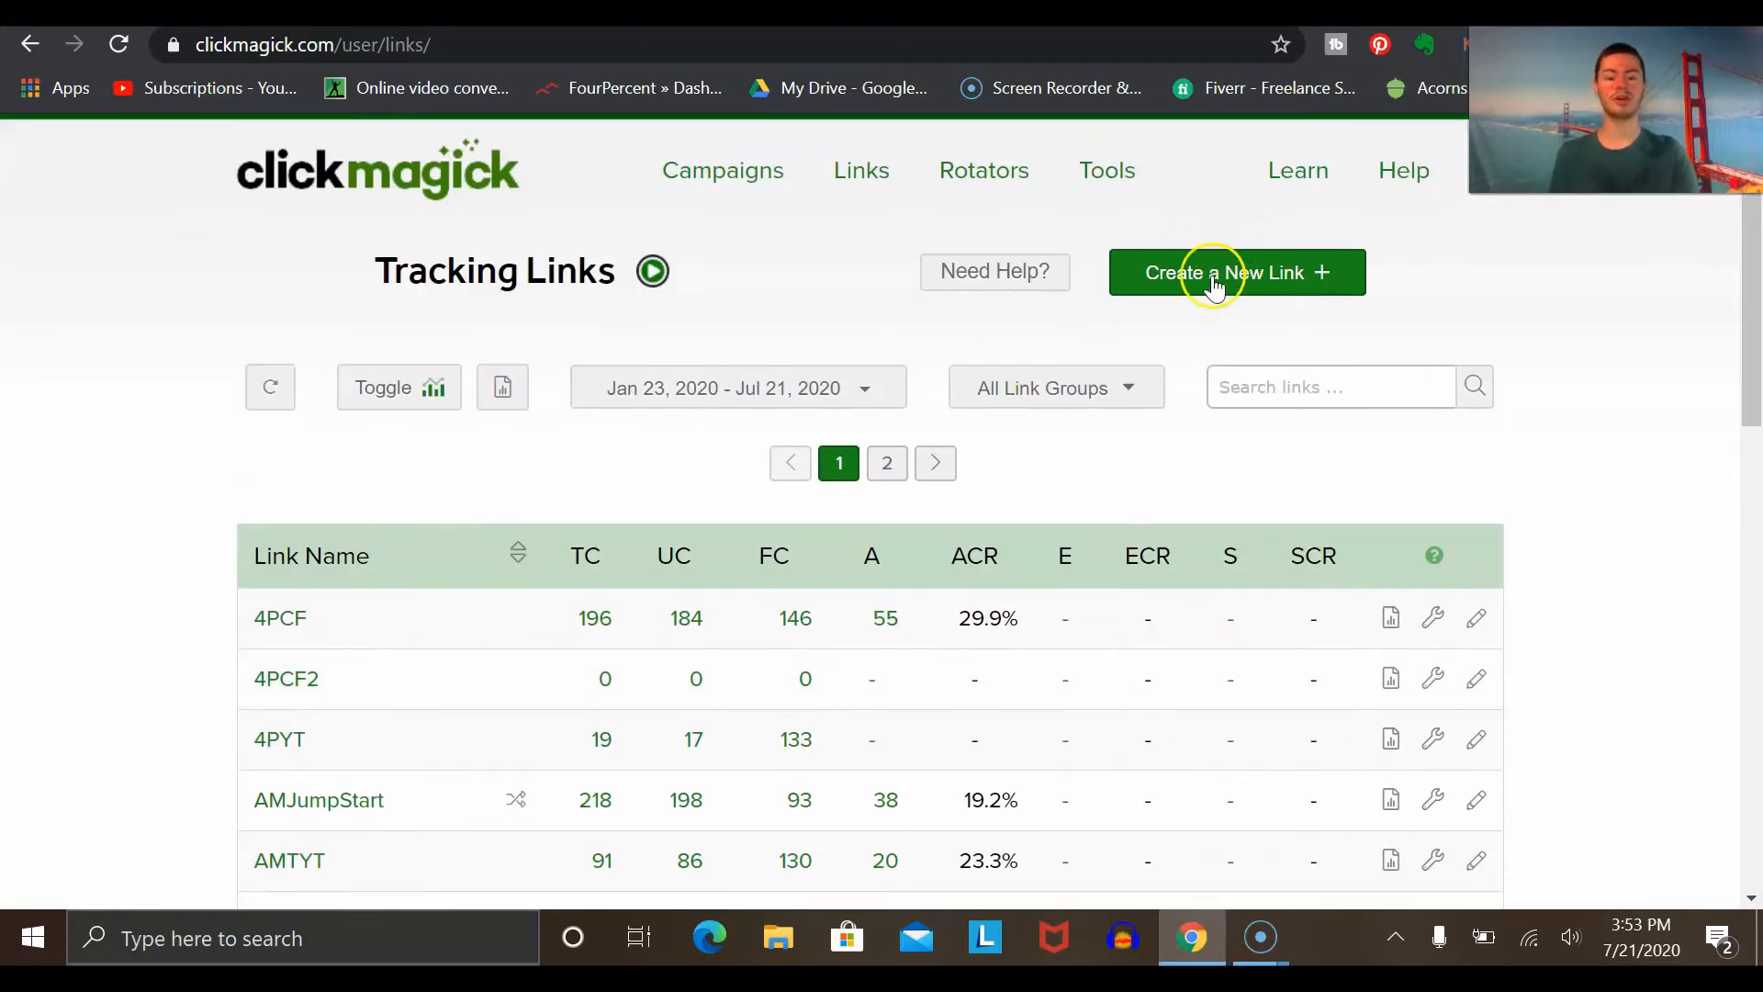
left_click(1300, 286)
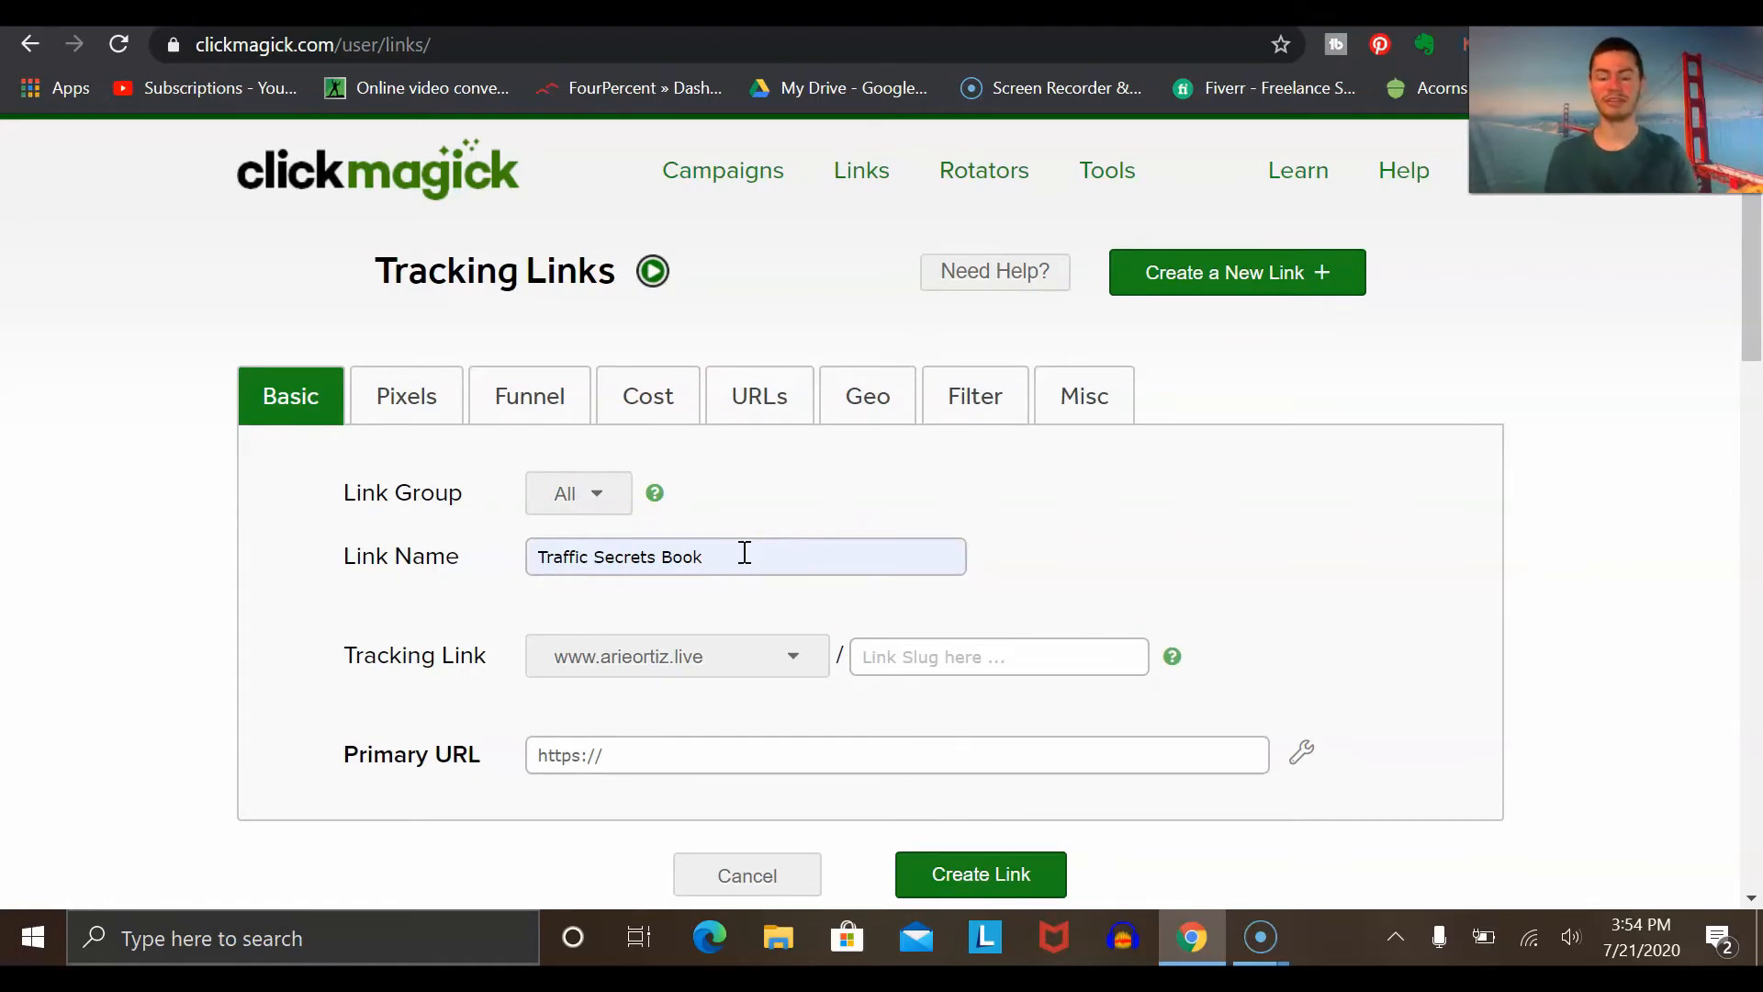
left_click(646, 555)
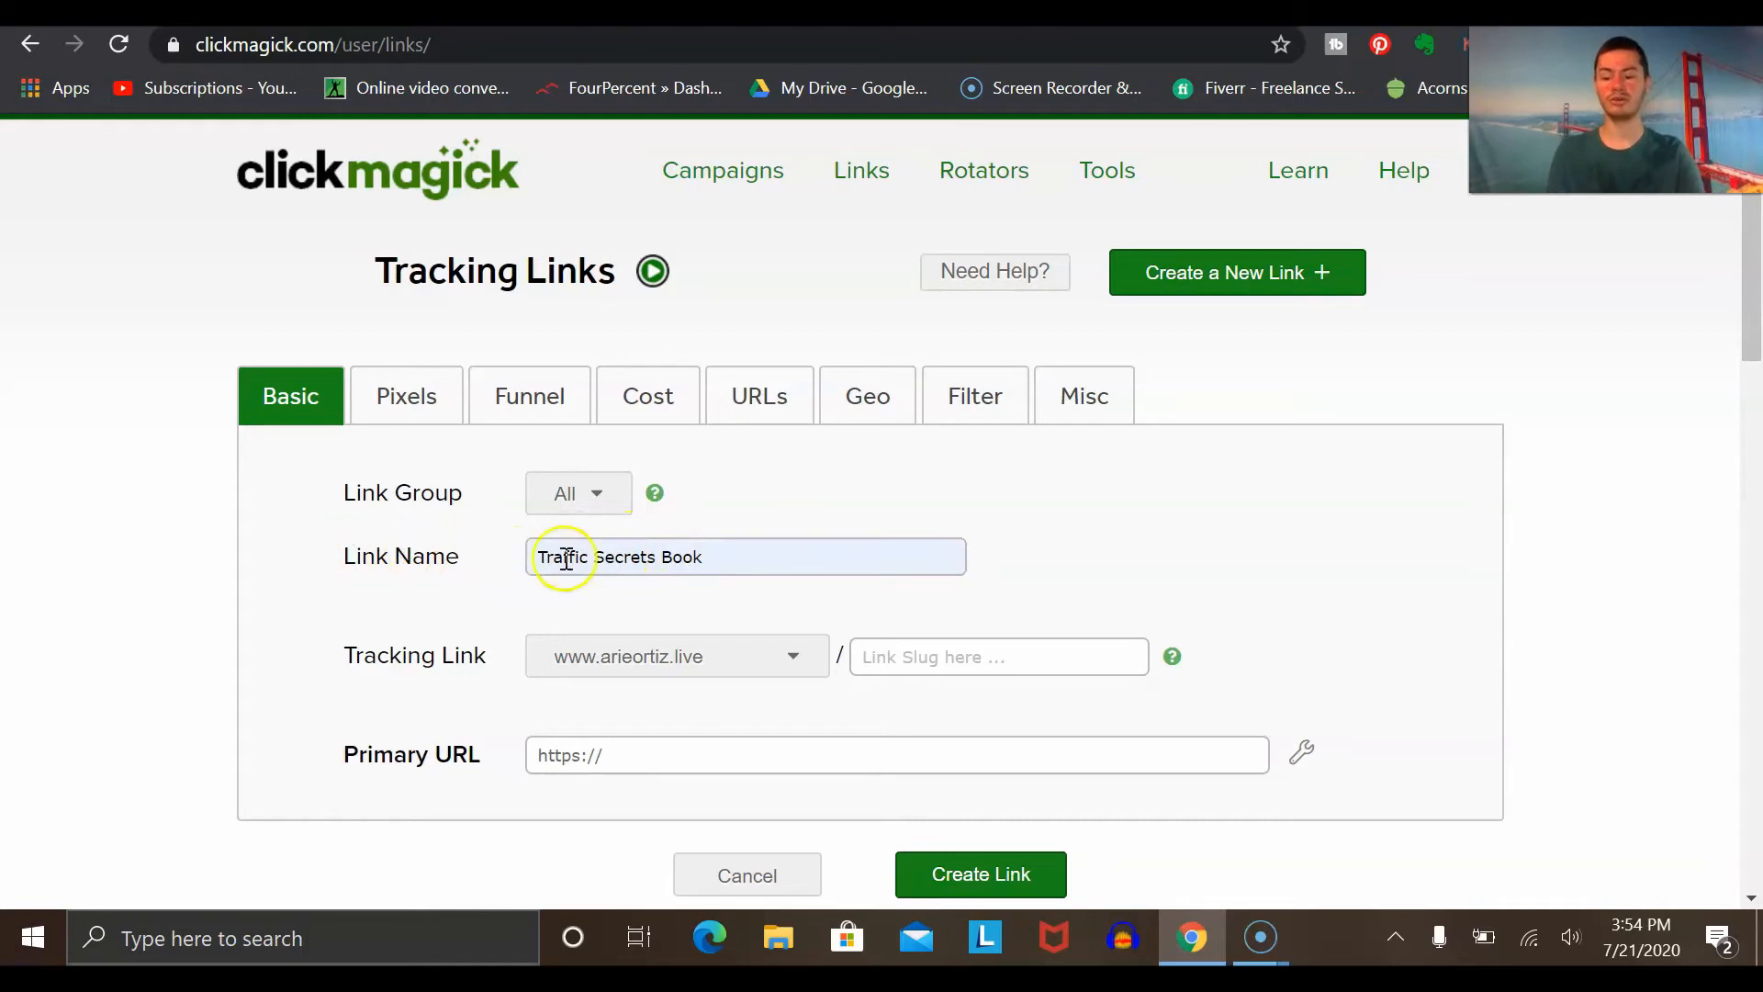
key("ctrl+plus")
key("ctrl+plus")
key("ctrl+plus")
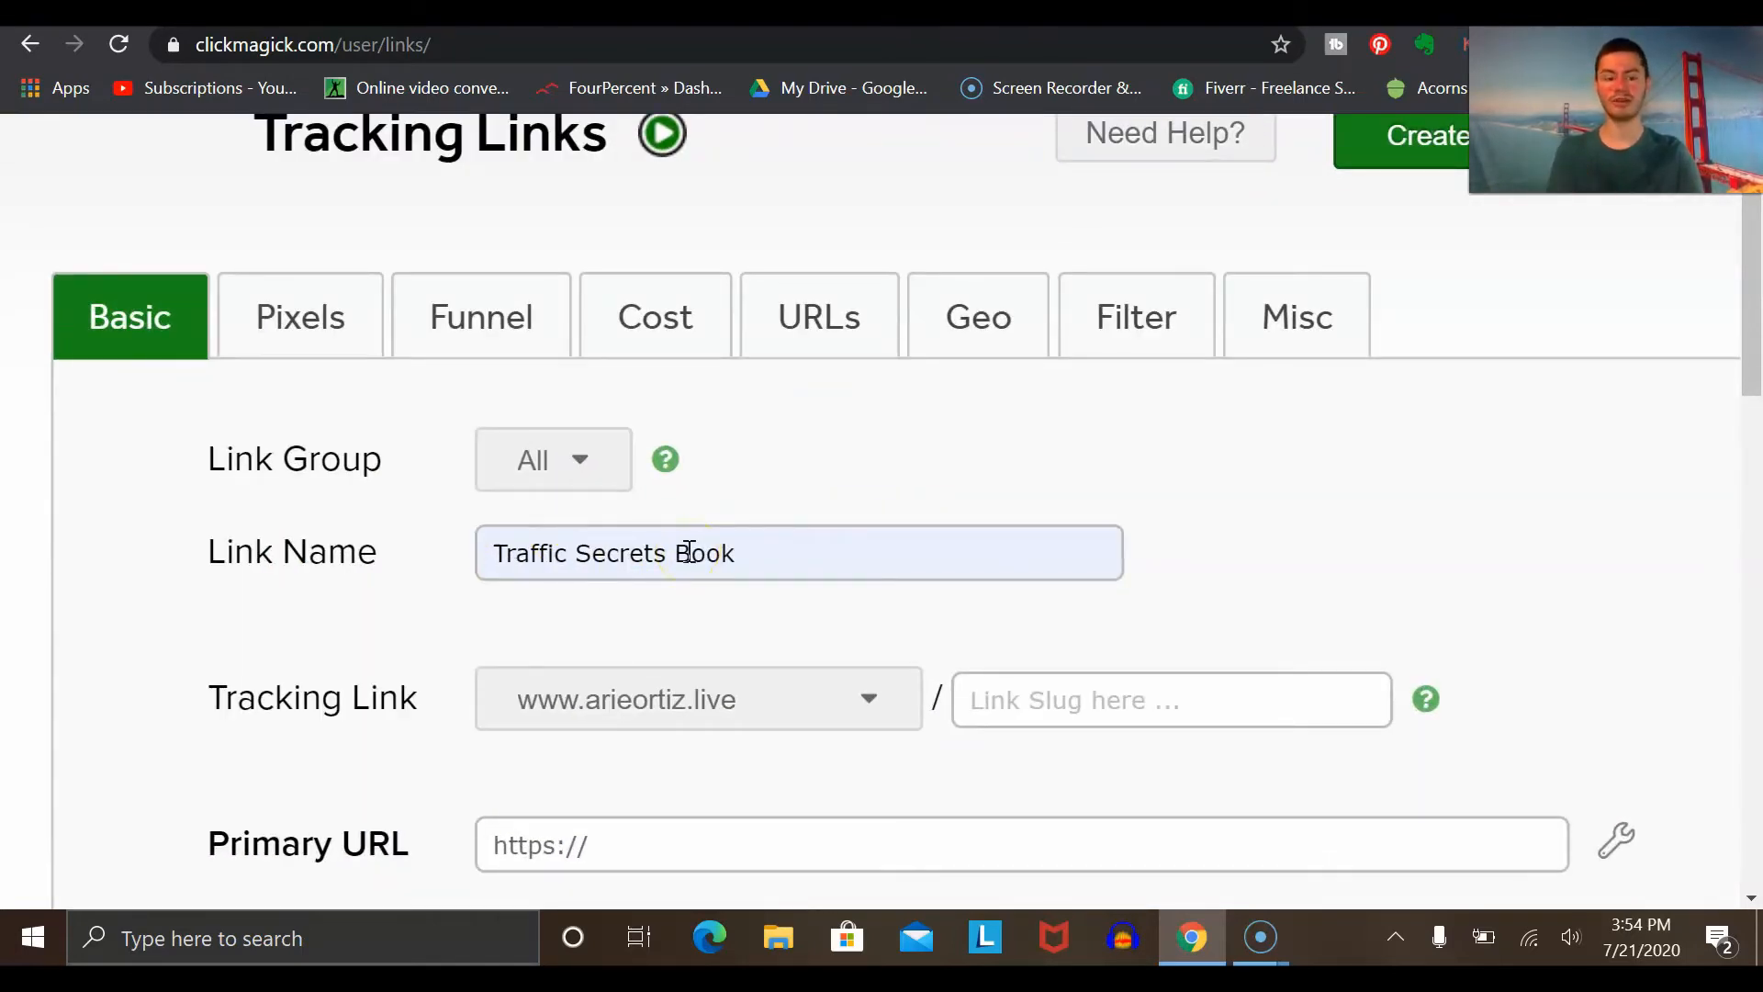
scroll(650, 705, "down", 10)
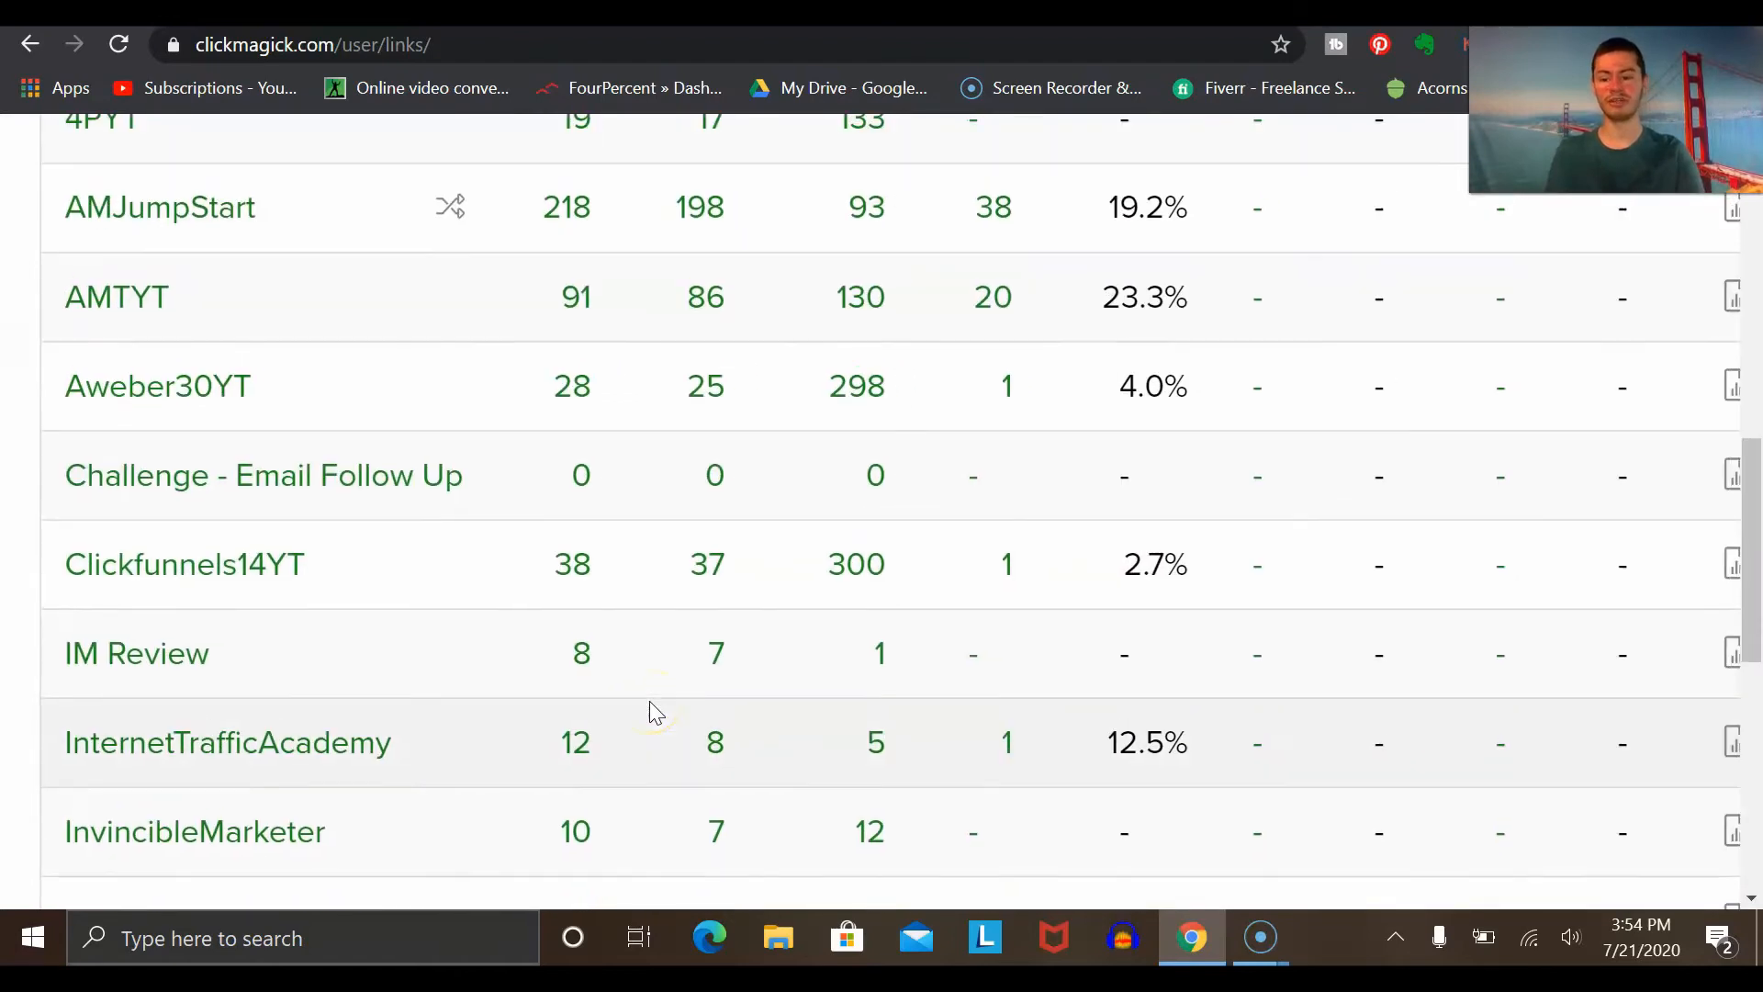
scroll(226, 679, "up", 10)
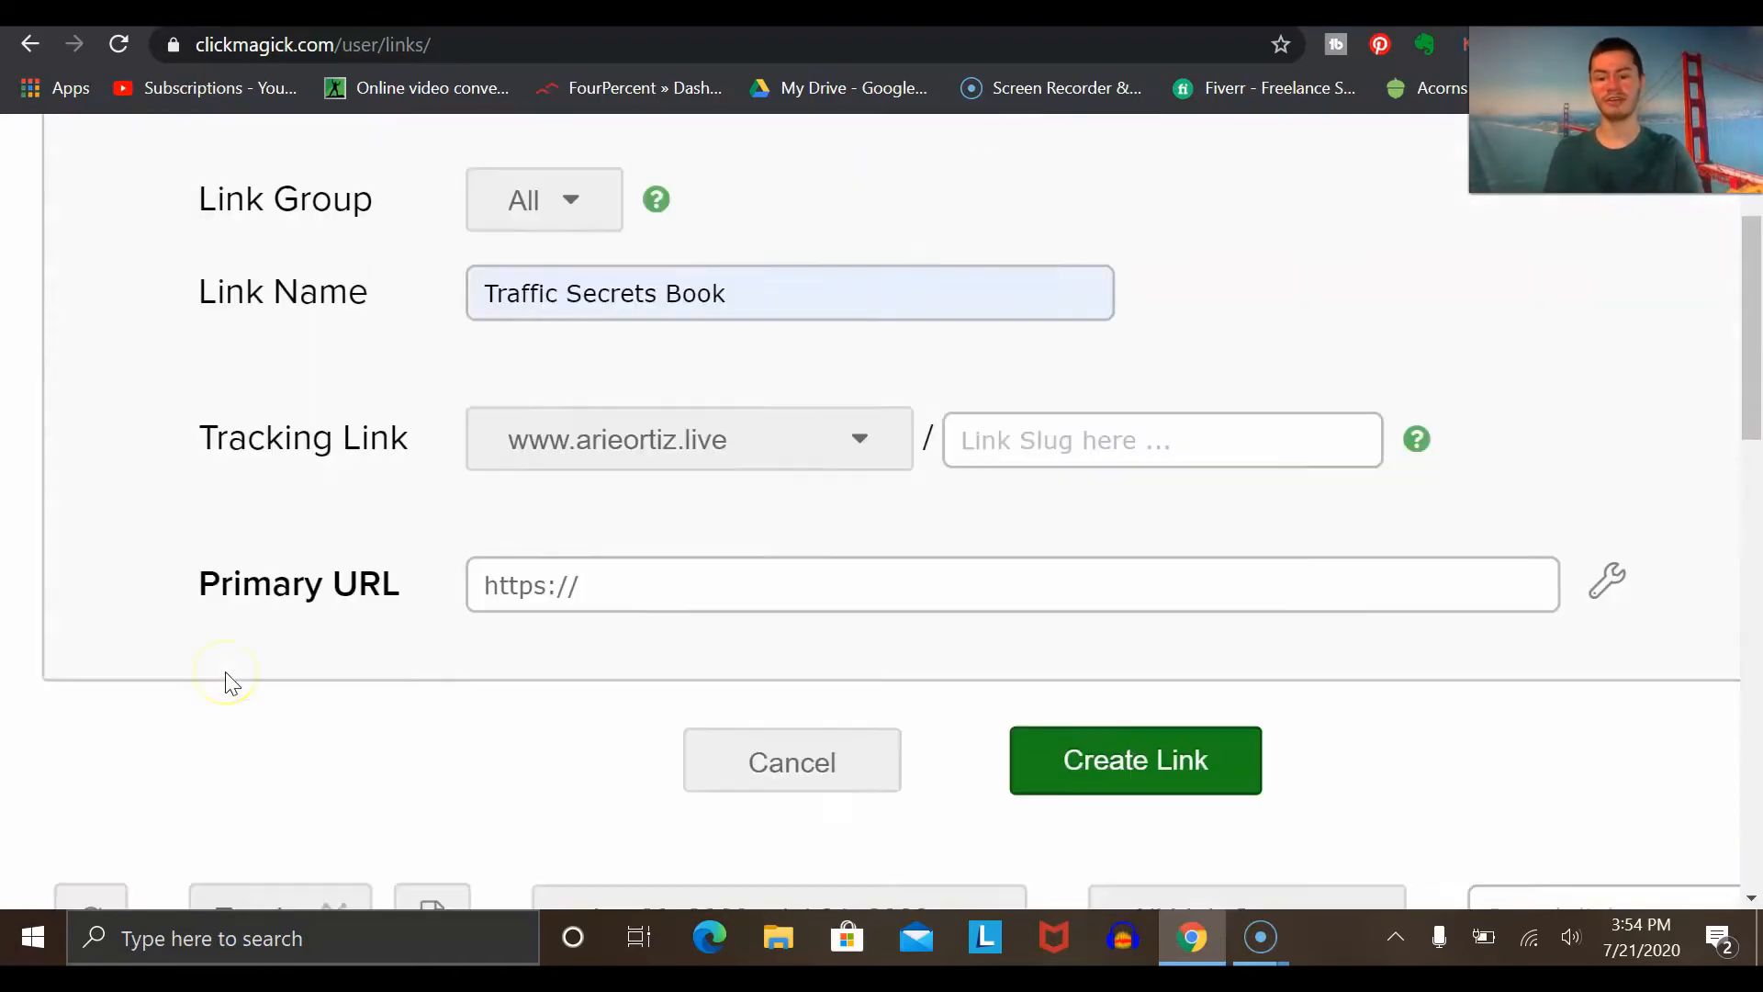
scroll(226, 680, "up", 3)
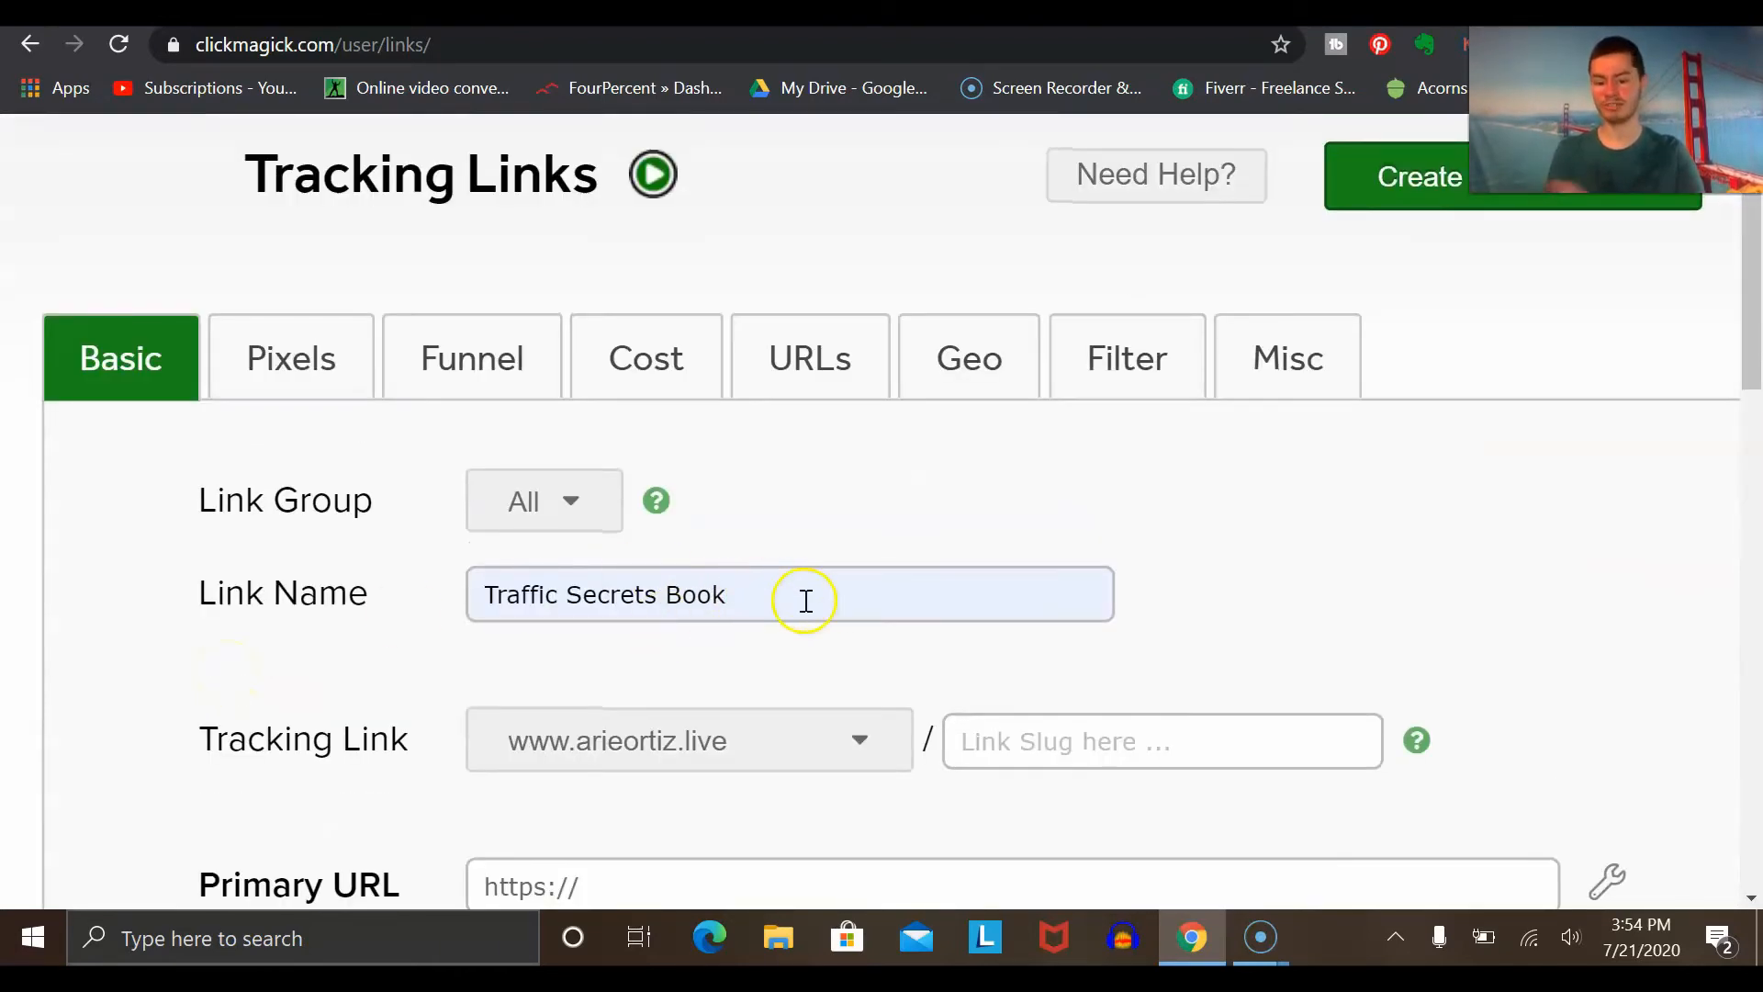
Step: Try the clkmg.com domain for the tracking link, and return to the custom .live domain
left_click(630, 747)
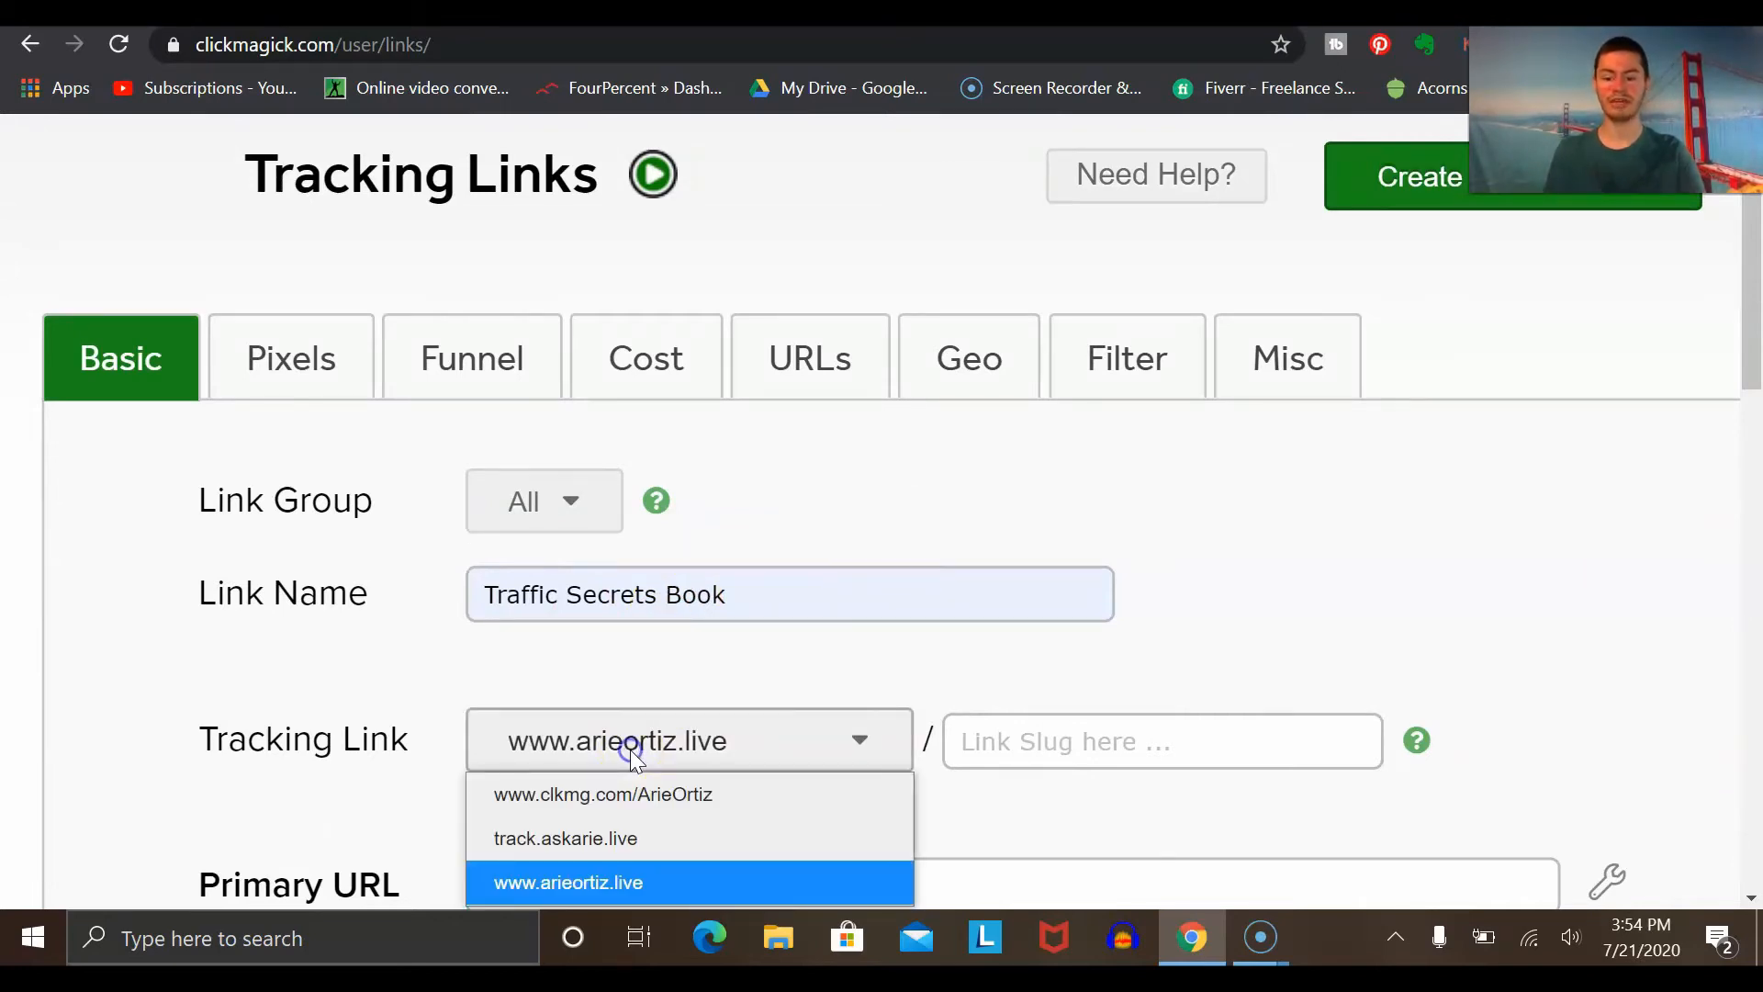
scroll(630, 749, "down", 3)
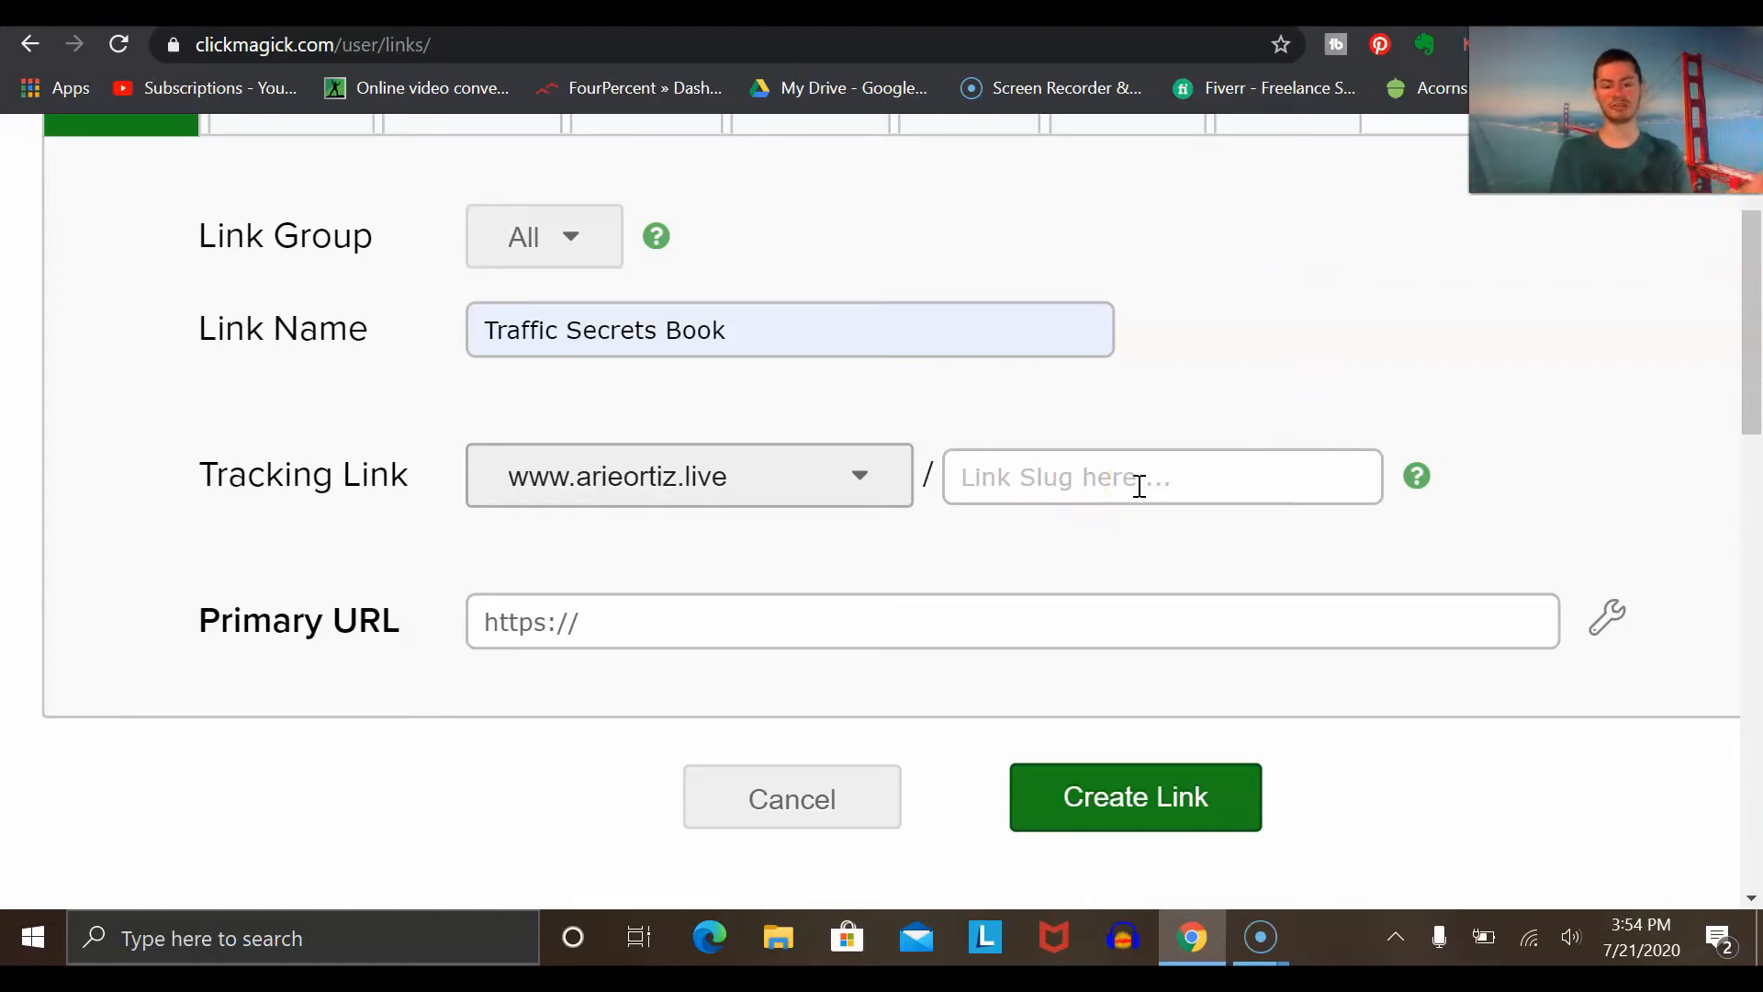
left_click(676, 498)
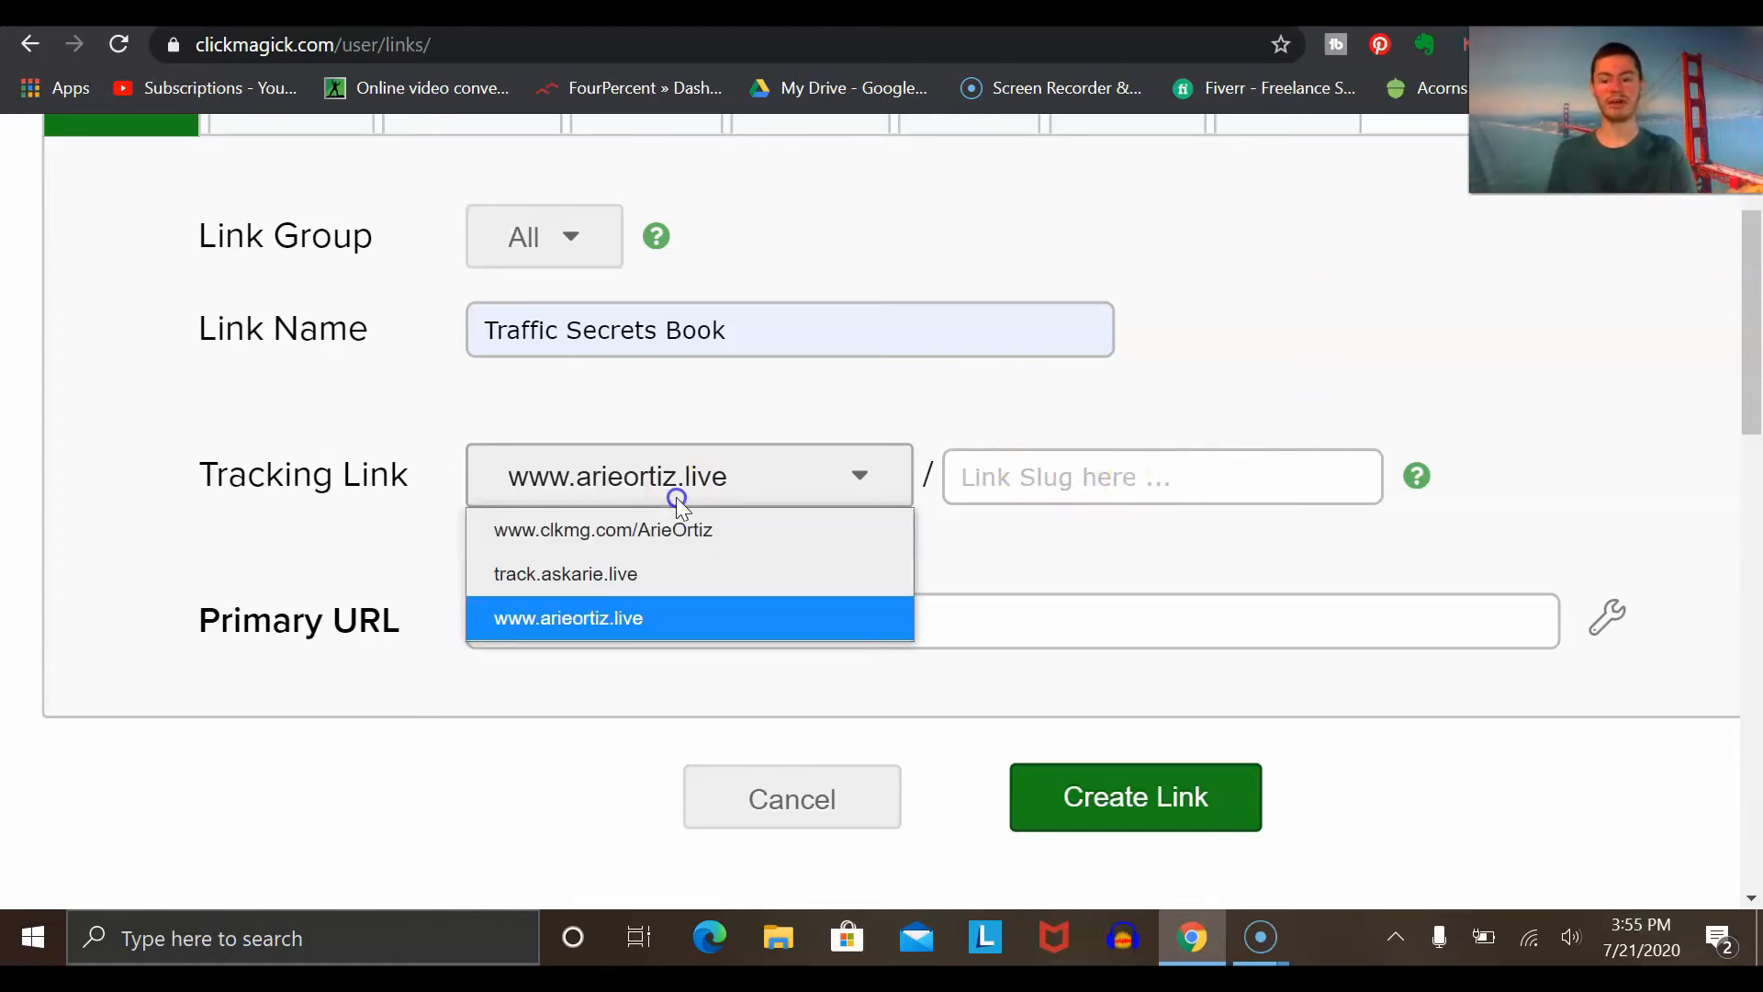
left_click(662, 541)
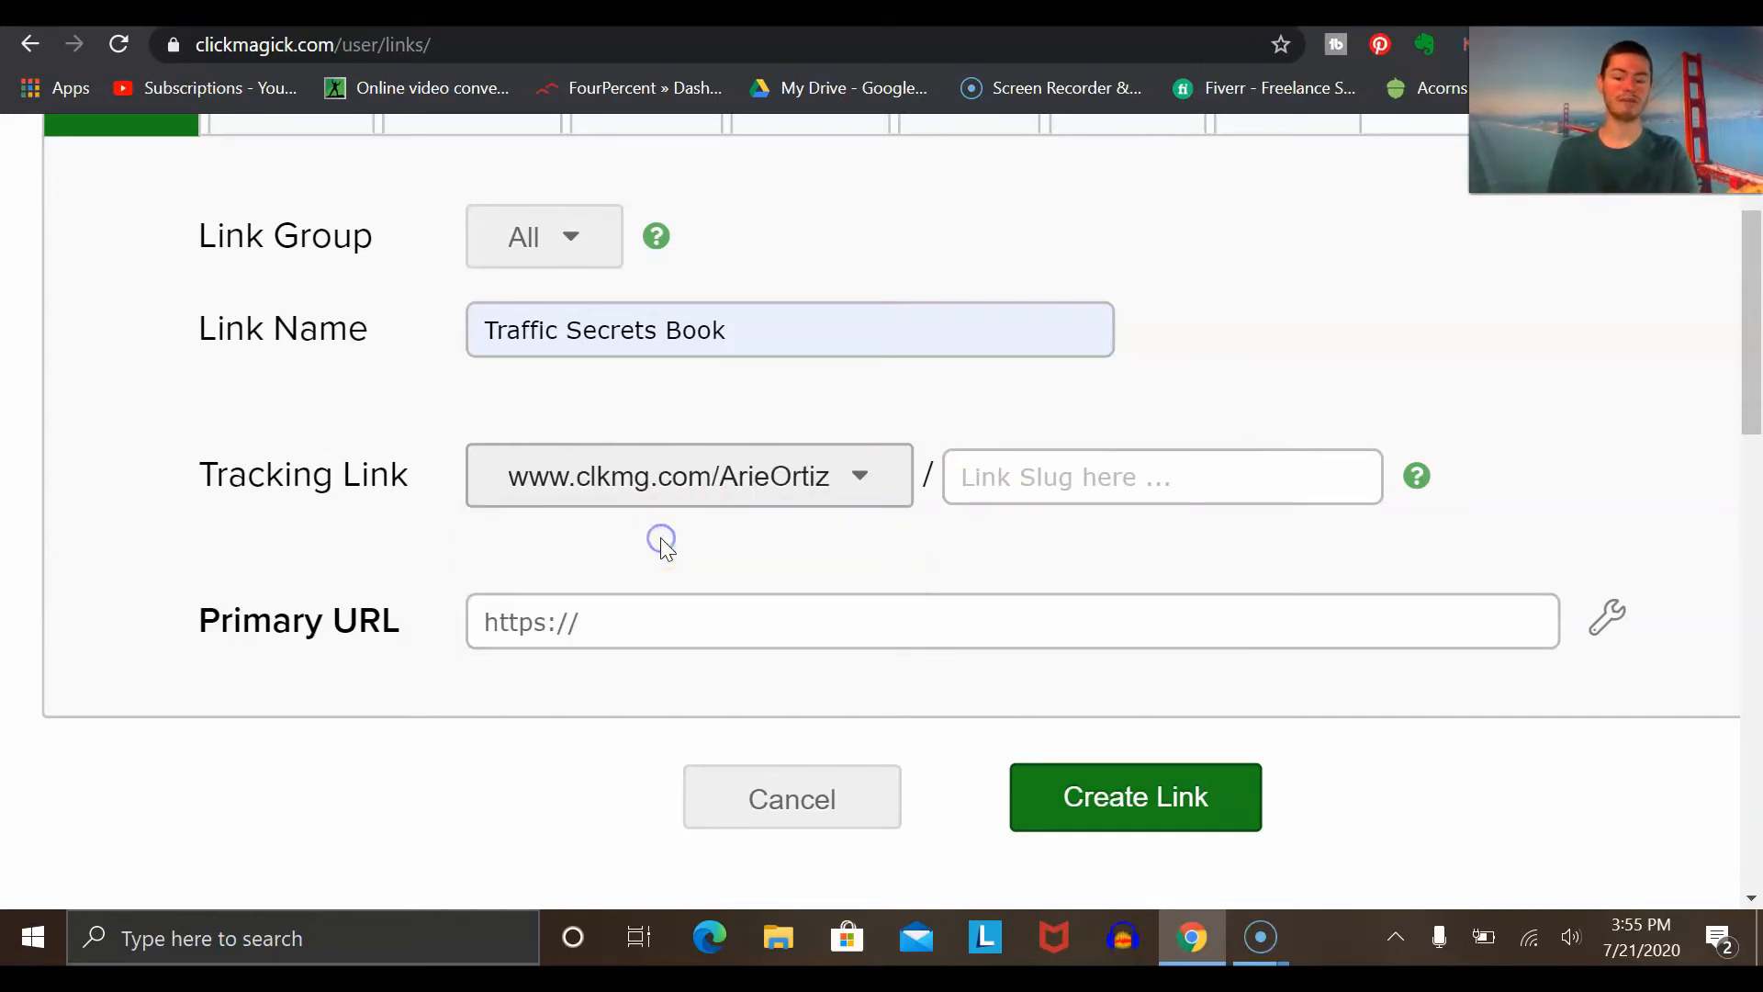
left_click(681, 482)
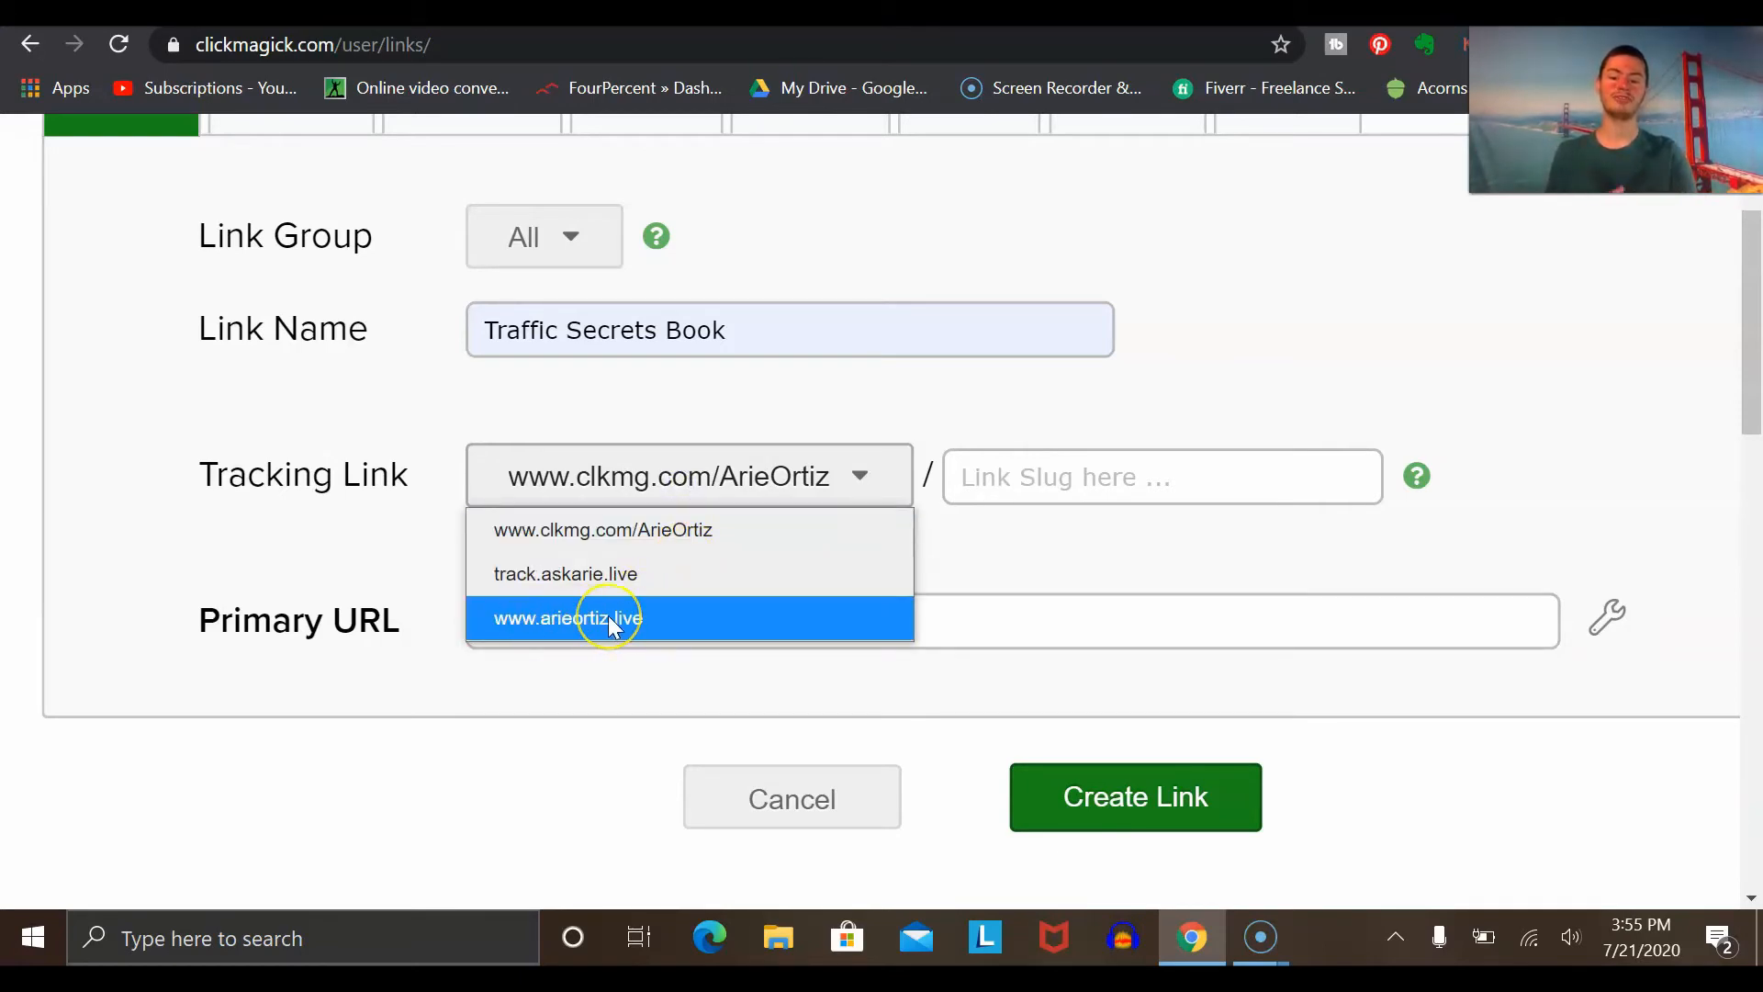
left_click(608, 615)
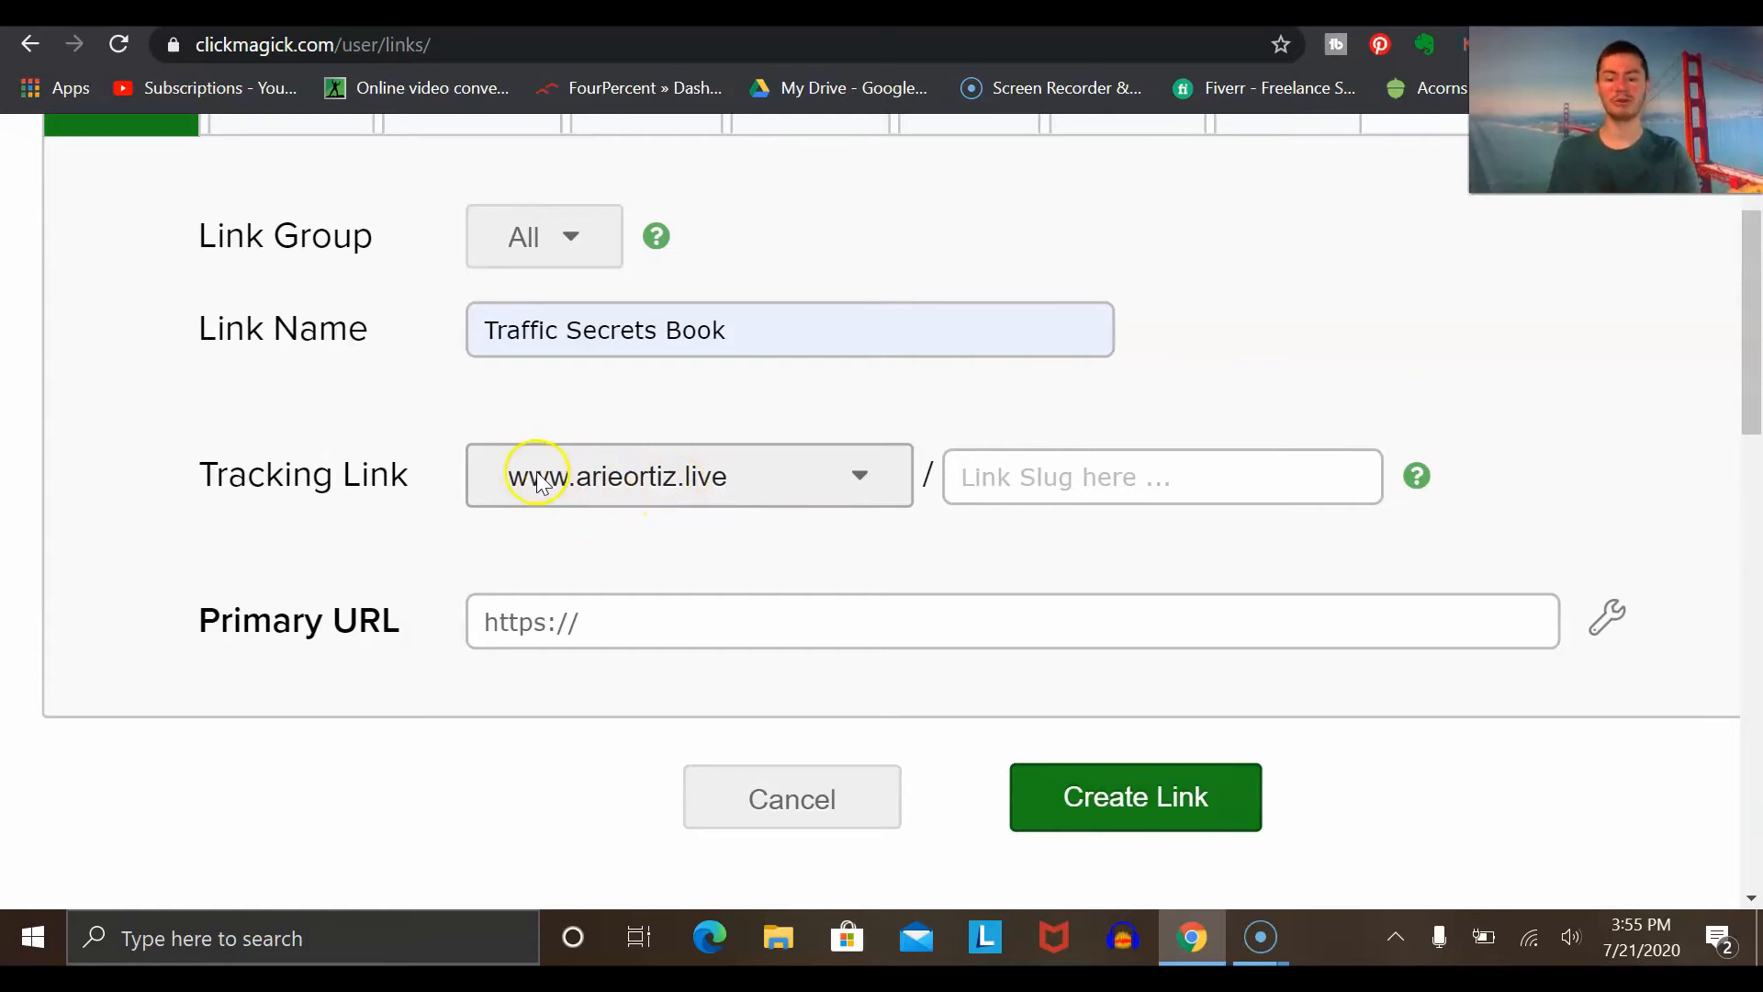
left_click(1084, 489)
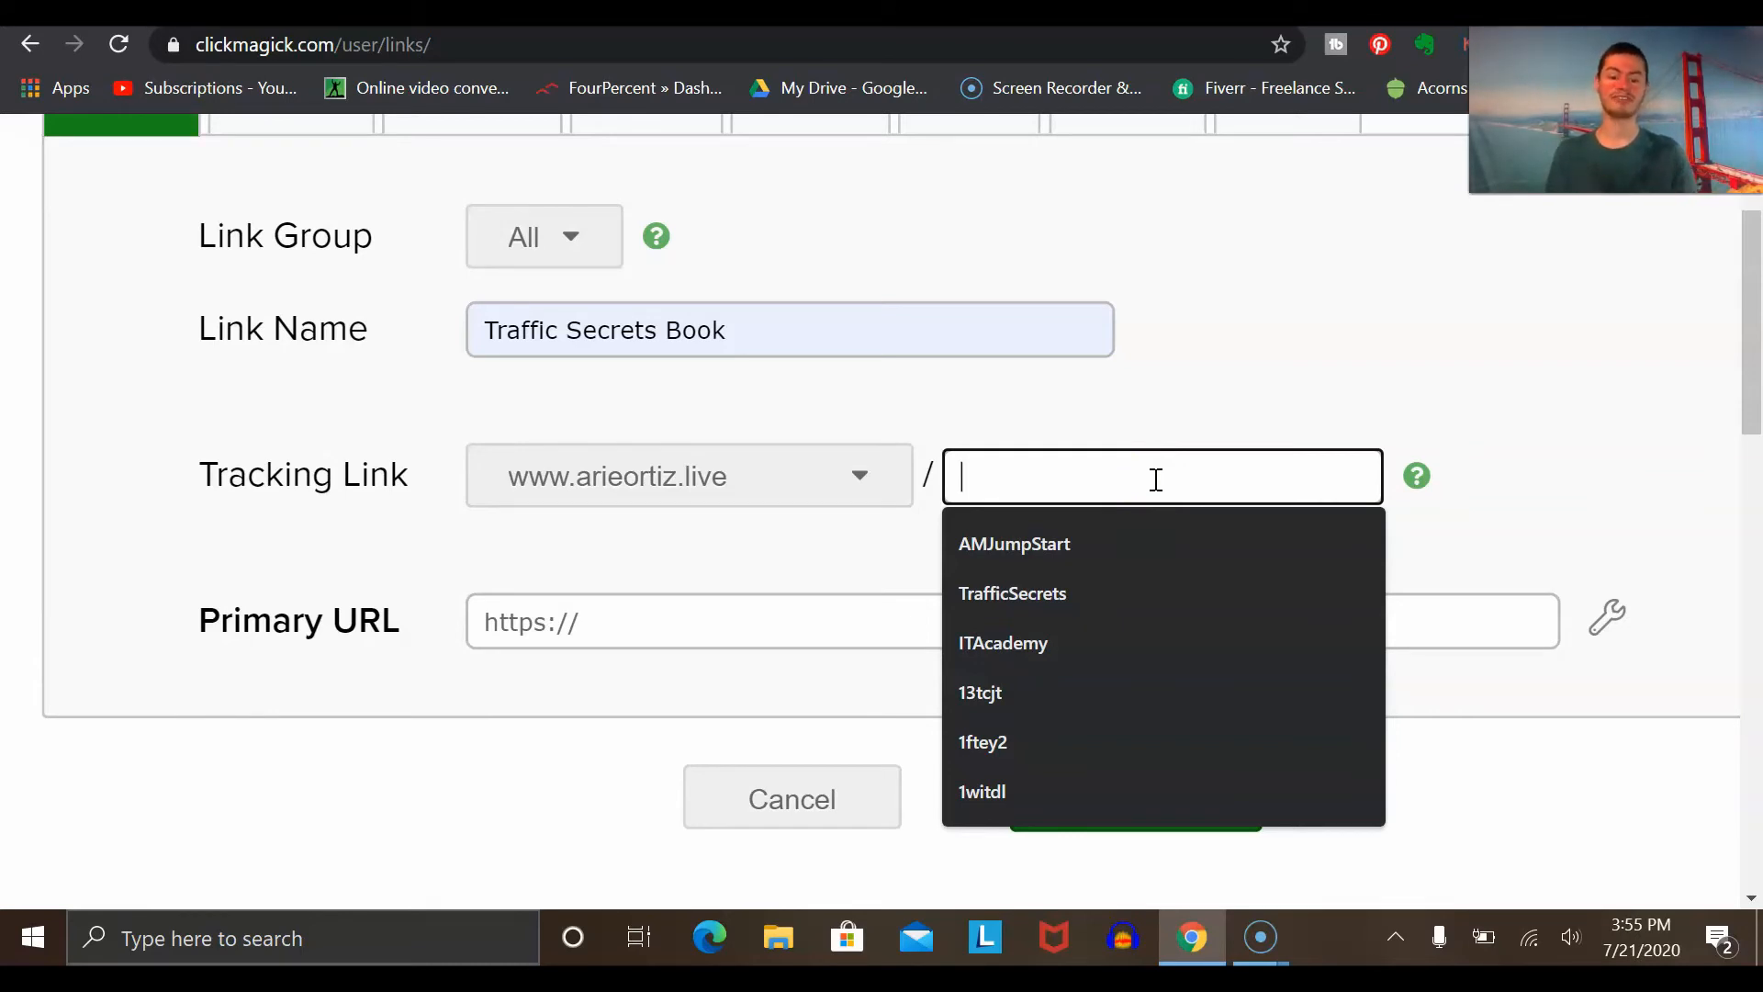
left_click(1049, 582)
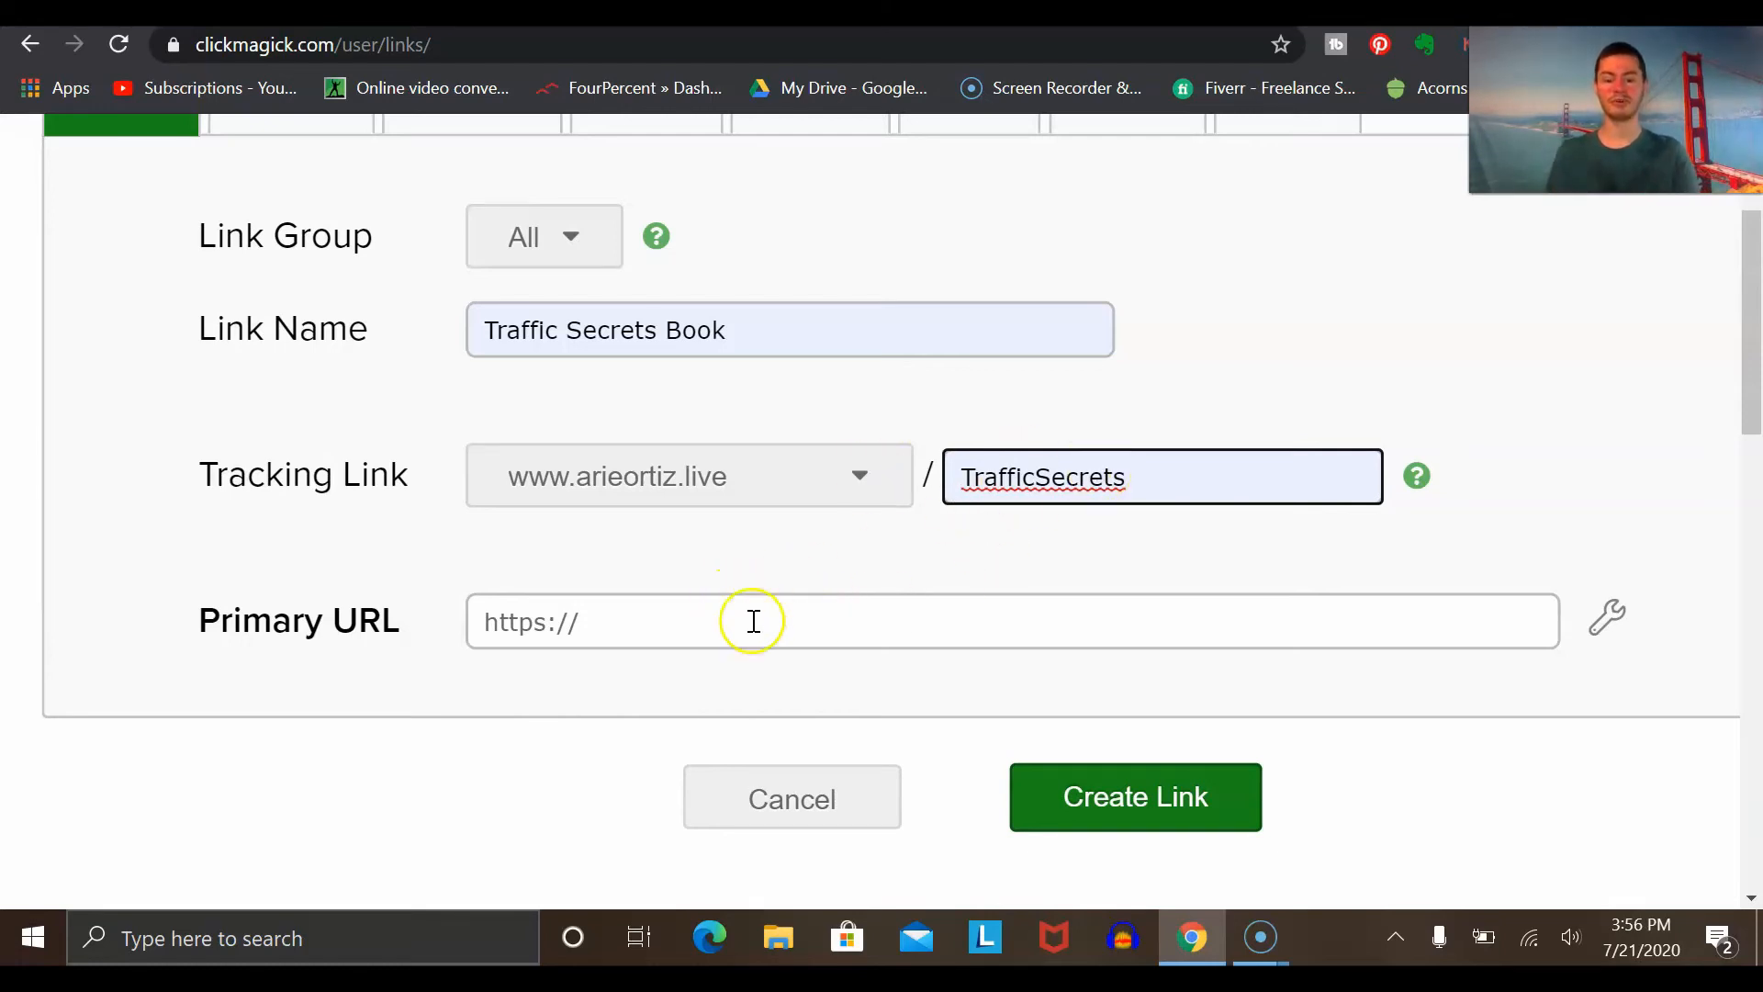
left_click(701, 630)
key("BackSpace")
key("BackSpace")
key("BackSpace")
key("BackSpace")
key("BackSpace")
key("BackSpace")
key("BackSpace")
key("BackSpace")
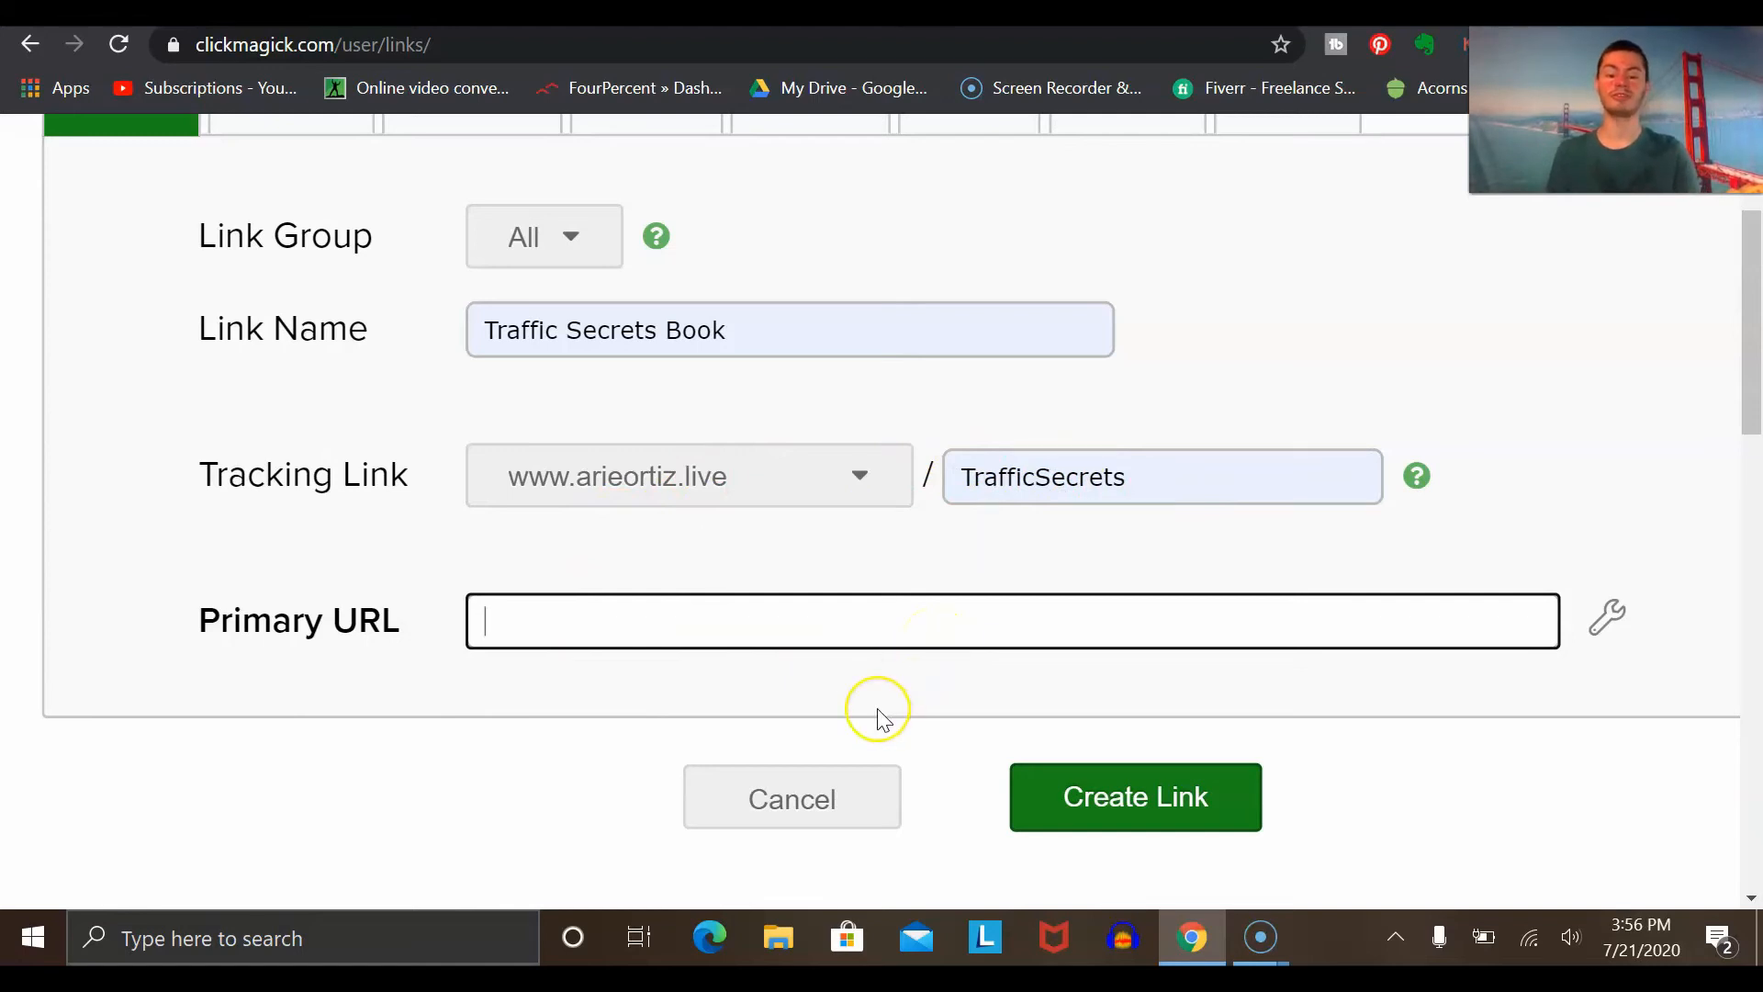
Step: Examine the new tracking link's pixel, funnel and traffic cost settings, including the available cost types
scroll(877, 719, "down", 4)
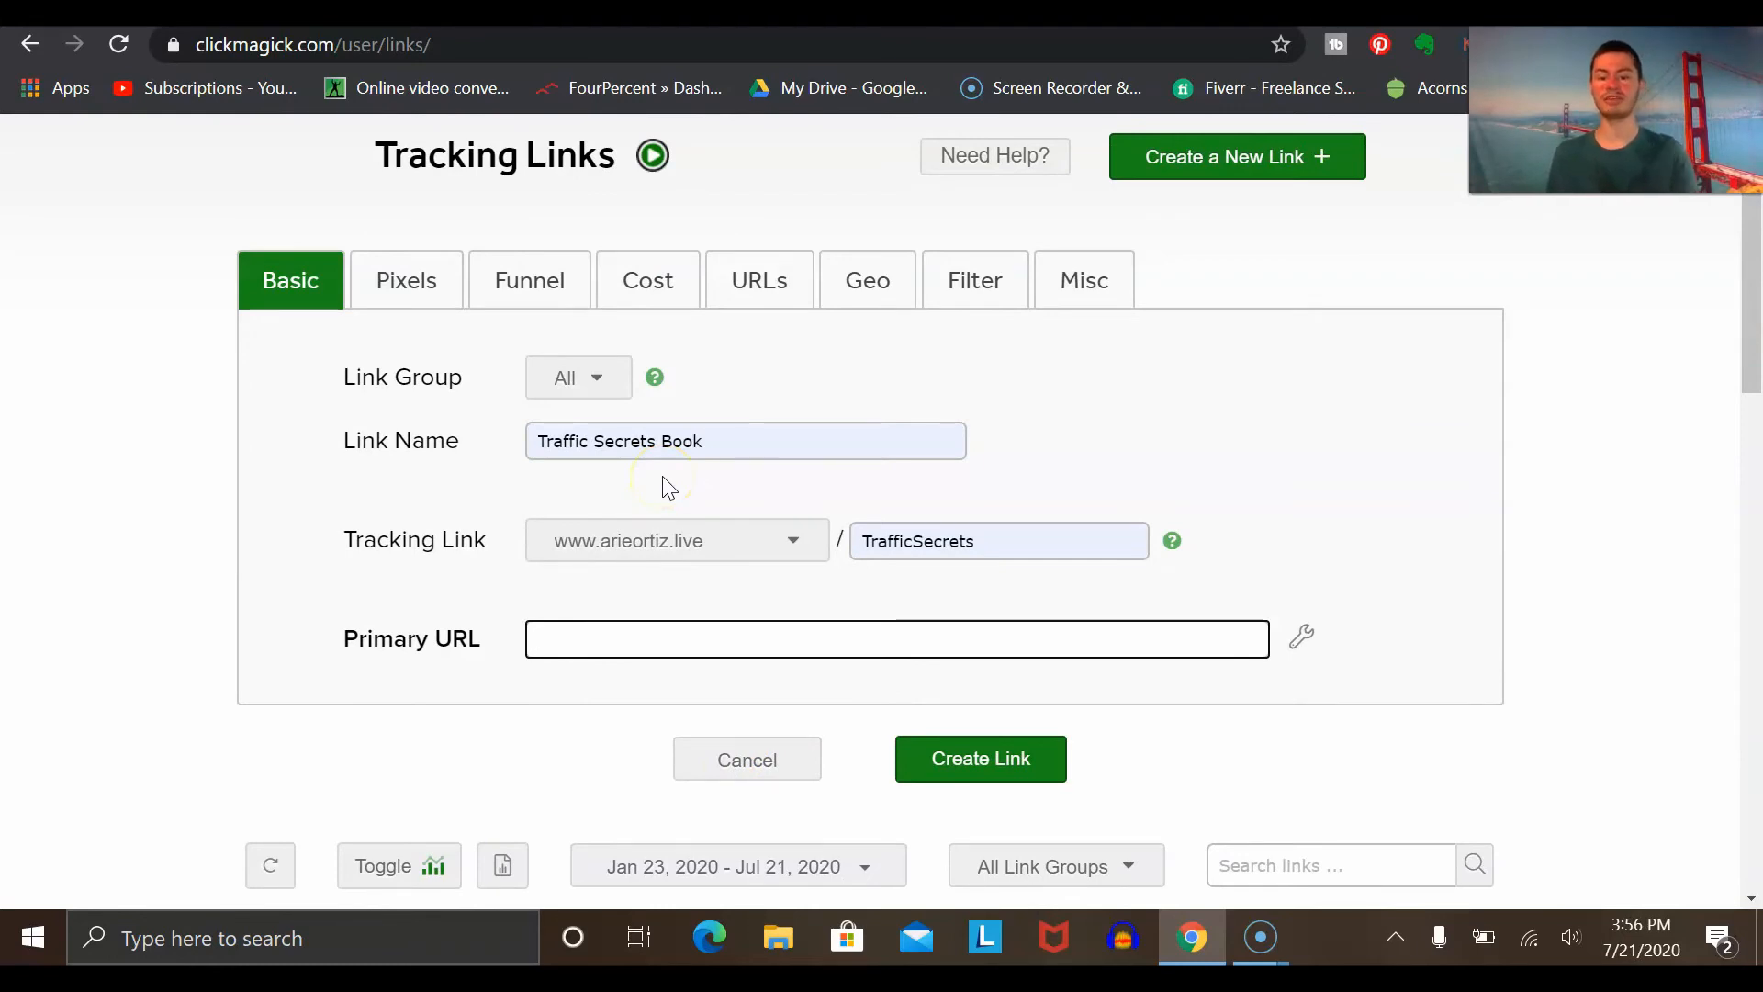
left_click(415, 287)
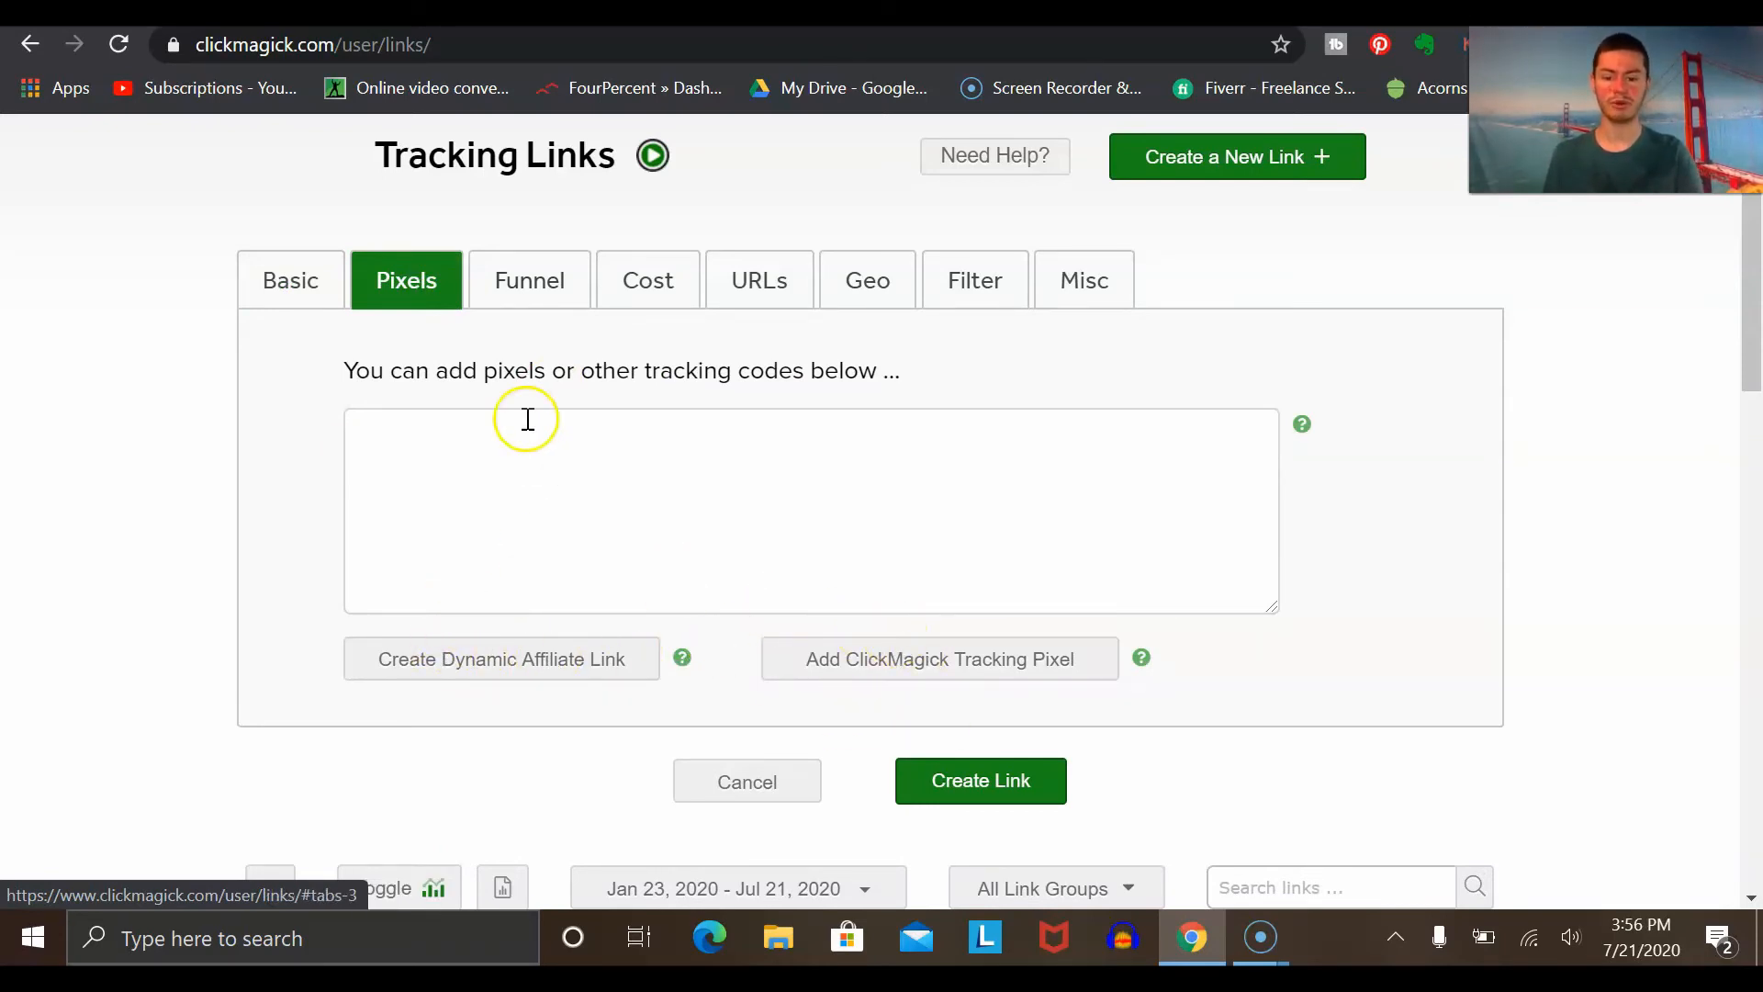
left_click(510, 281)
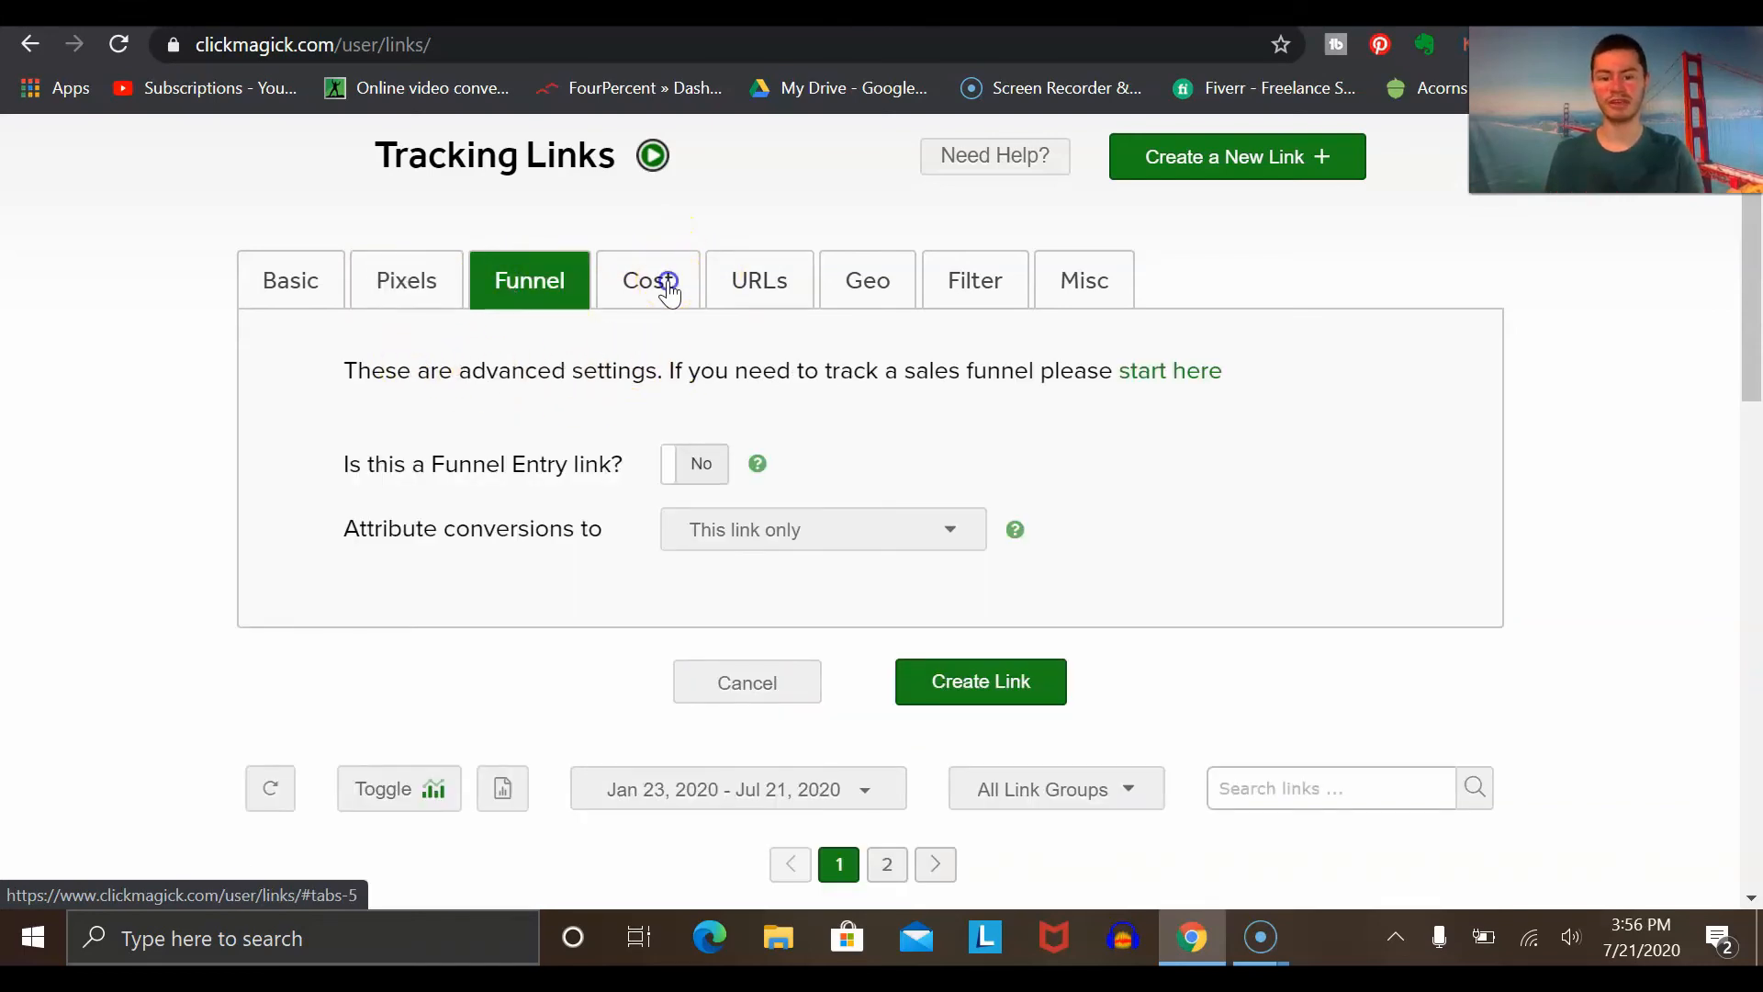
left_click(669, 283)
left_click(748, 284)
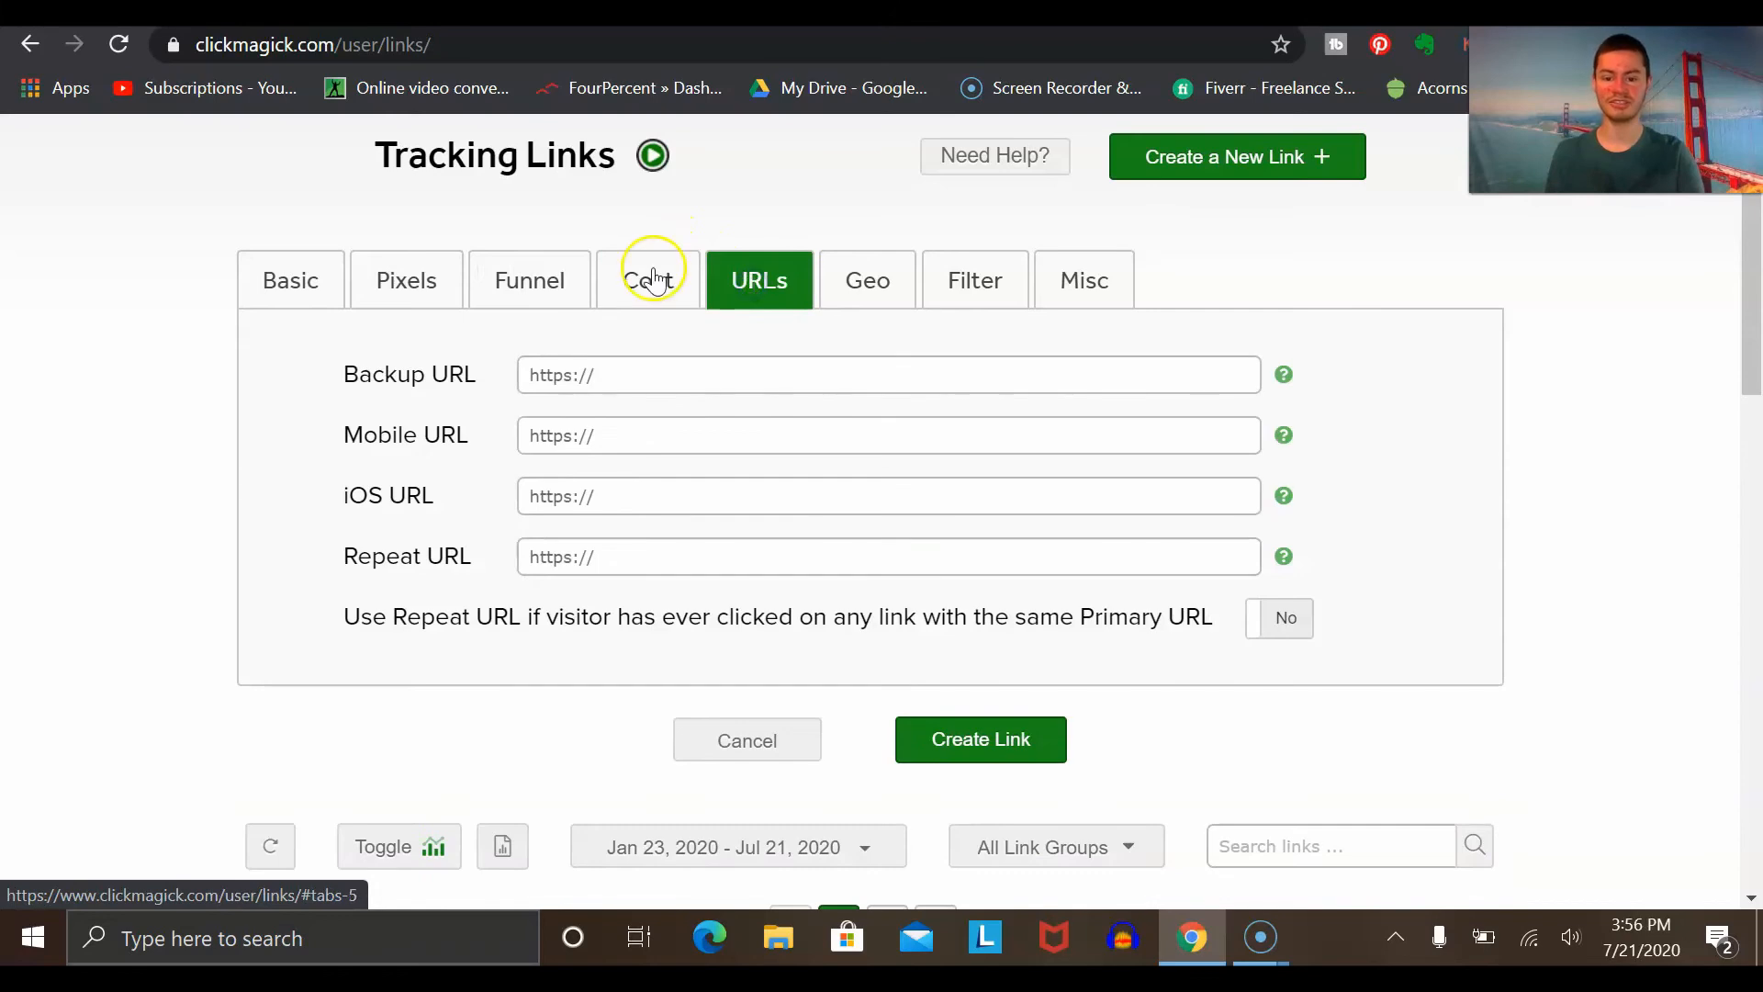
left_click(649, 275)
left_click(547, 381)
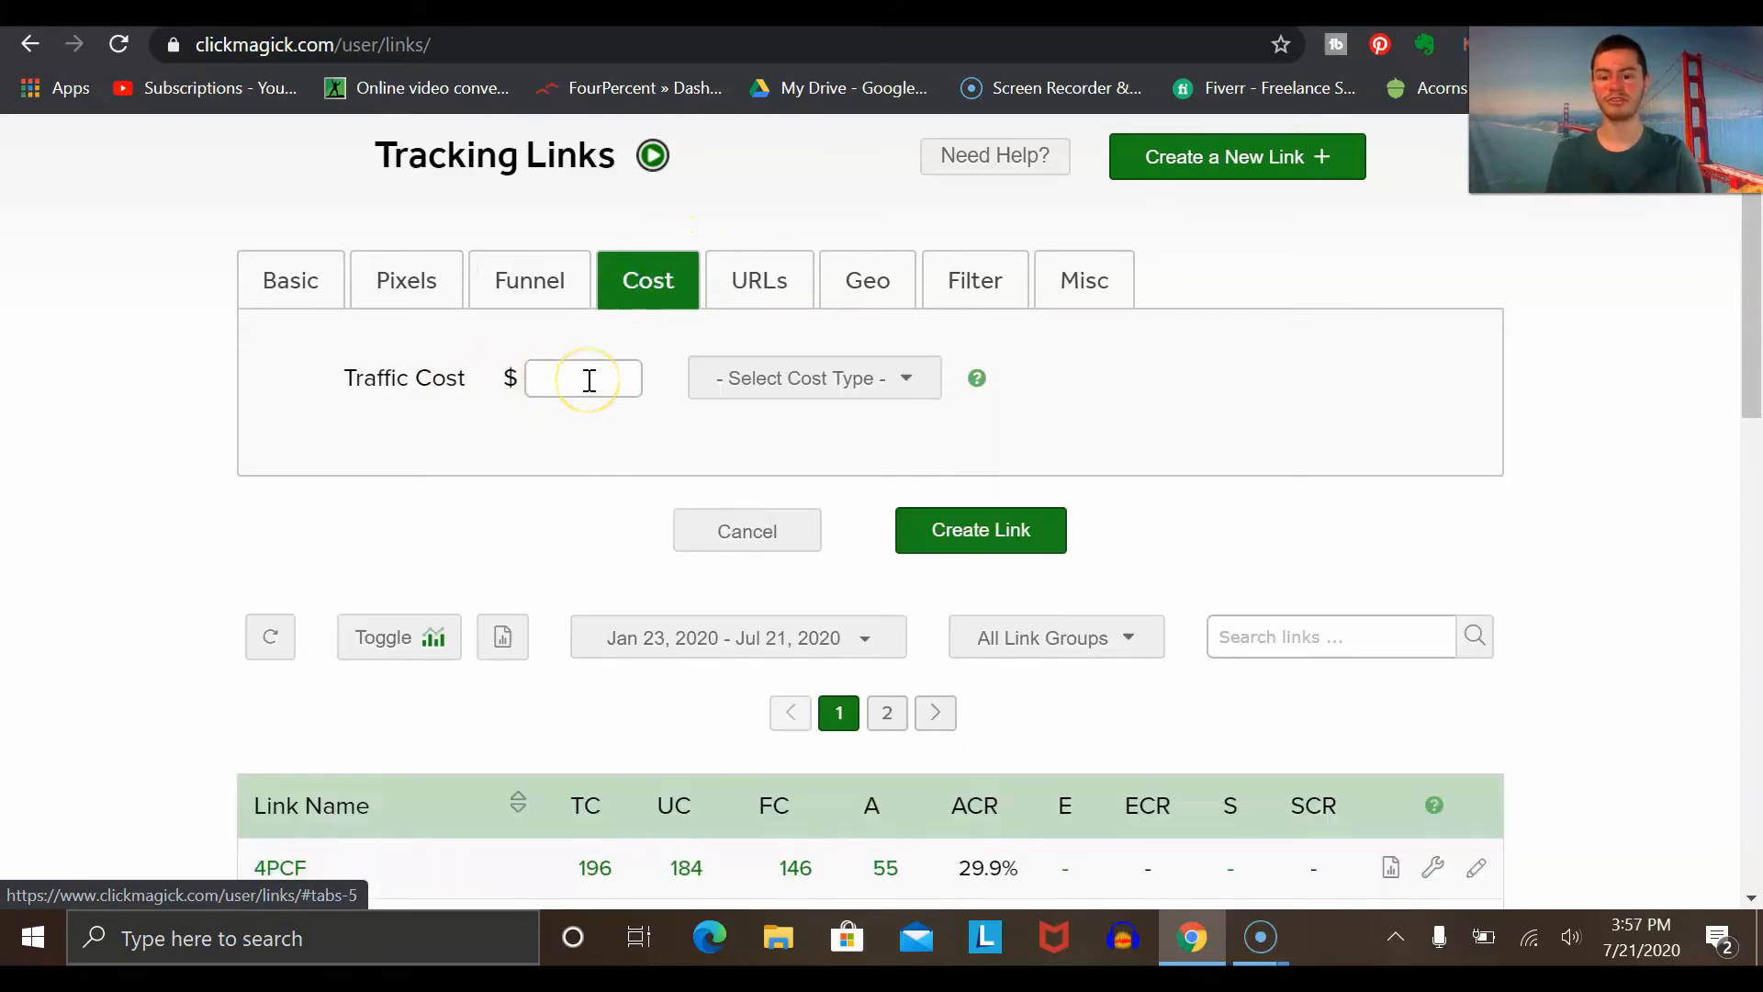
left_click(802, 377)
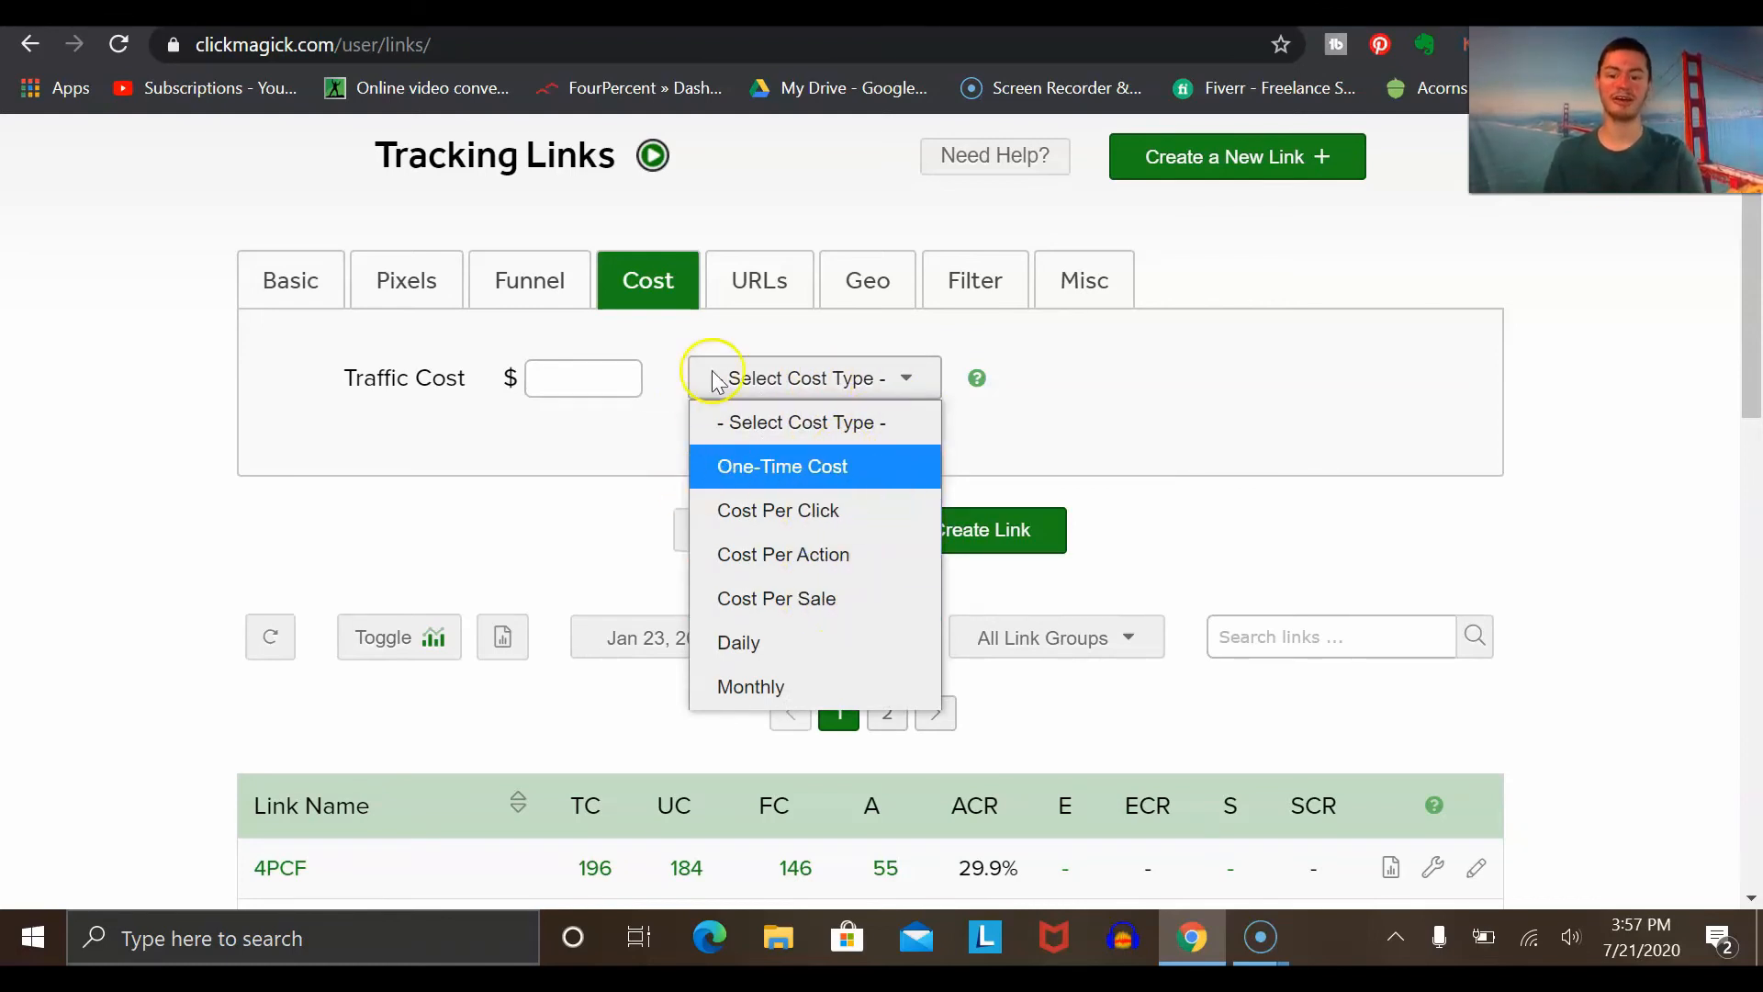
left_click(805, 384)
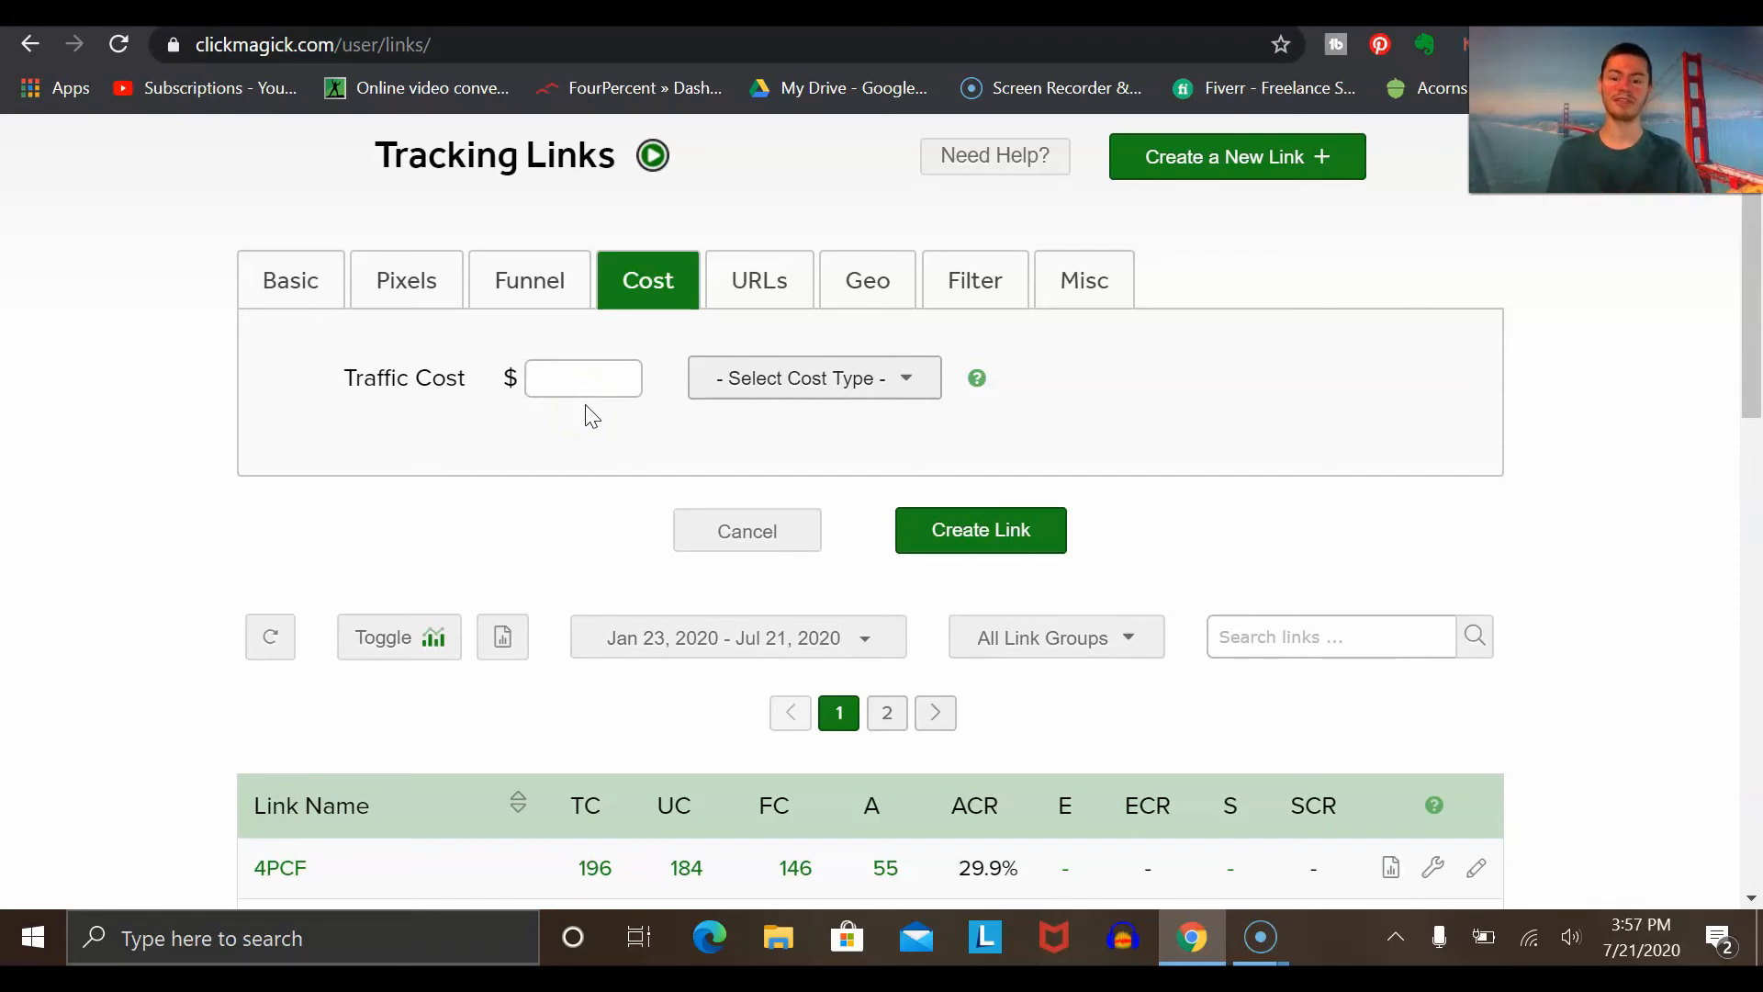
Step: Check the new link's alternate URL and geotargeting country options, and cancel the link's creation
left_click(764, 270)
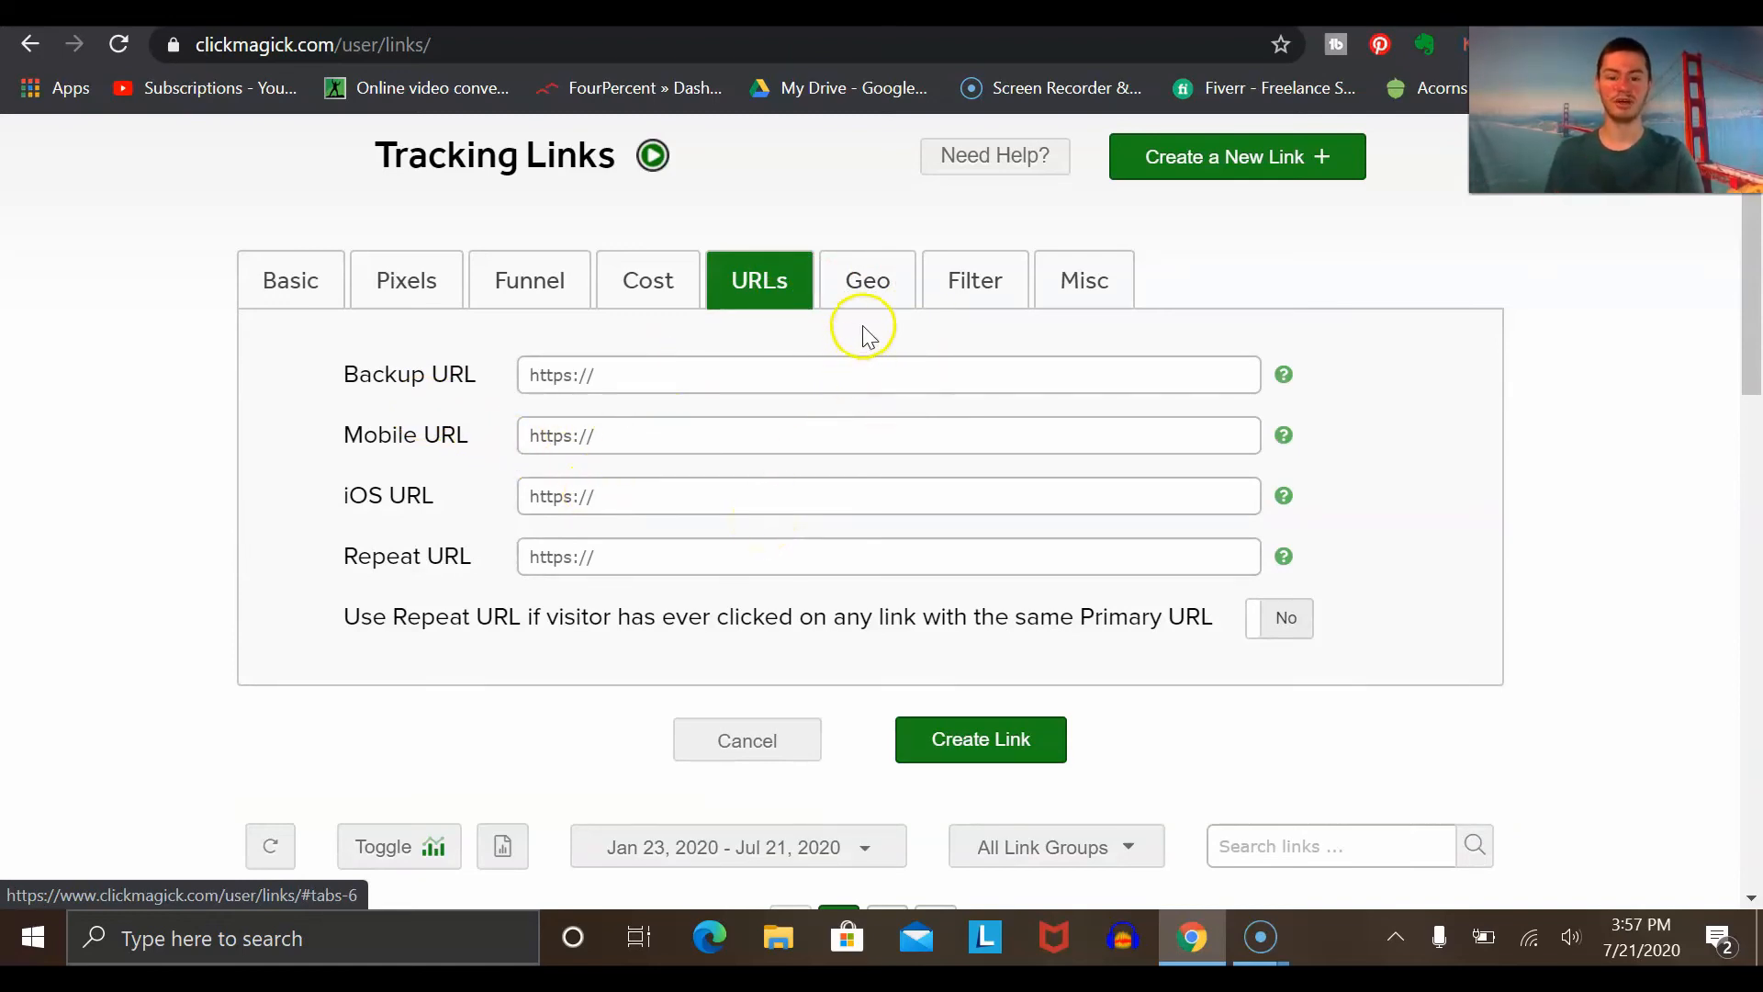
left_click(896, 278)
left_click(678, 371)
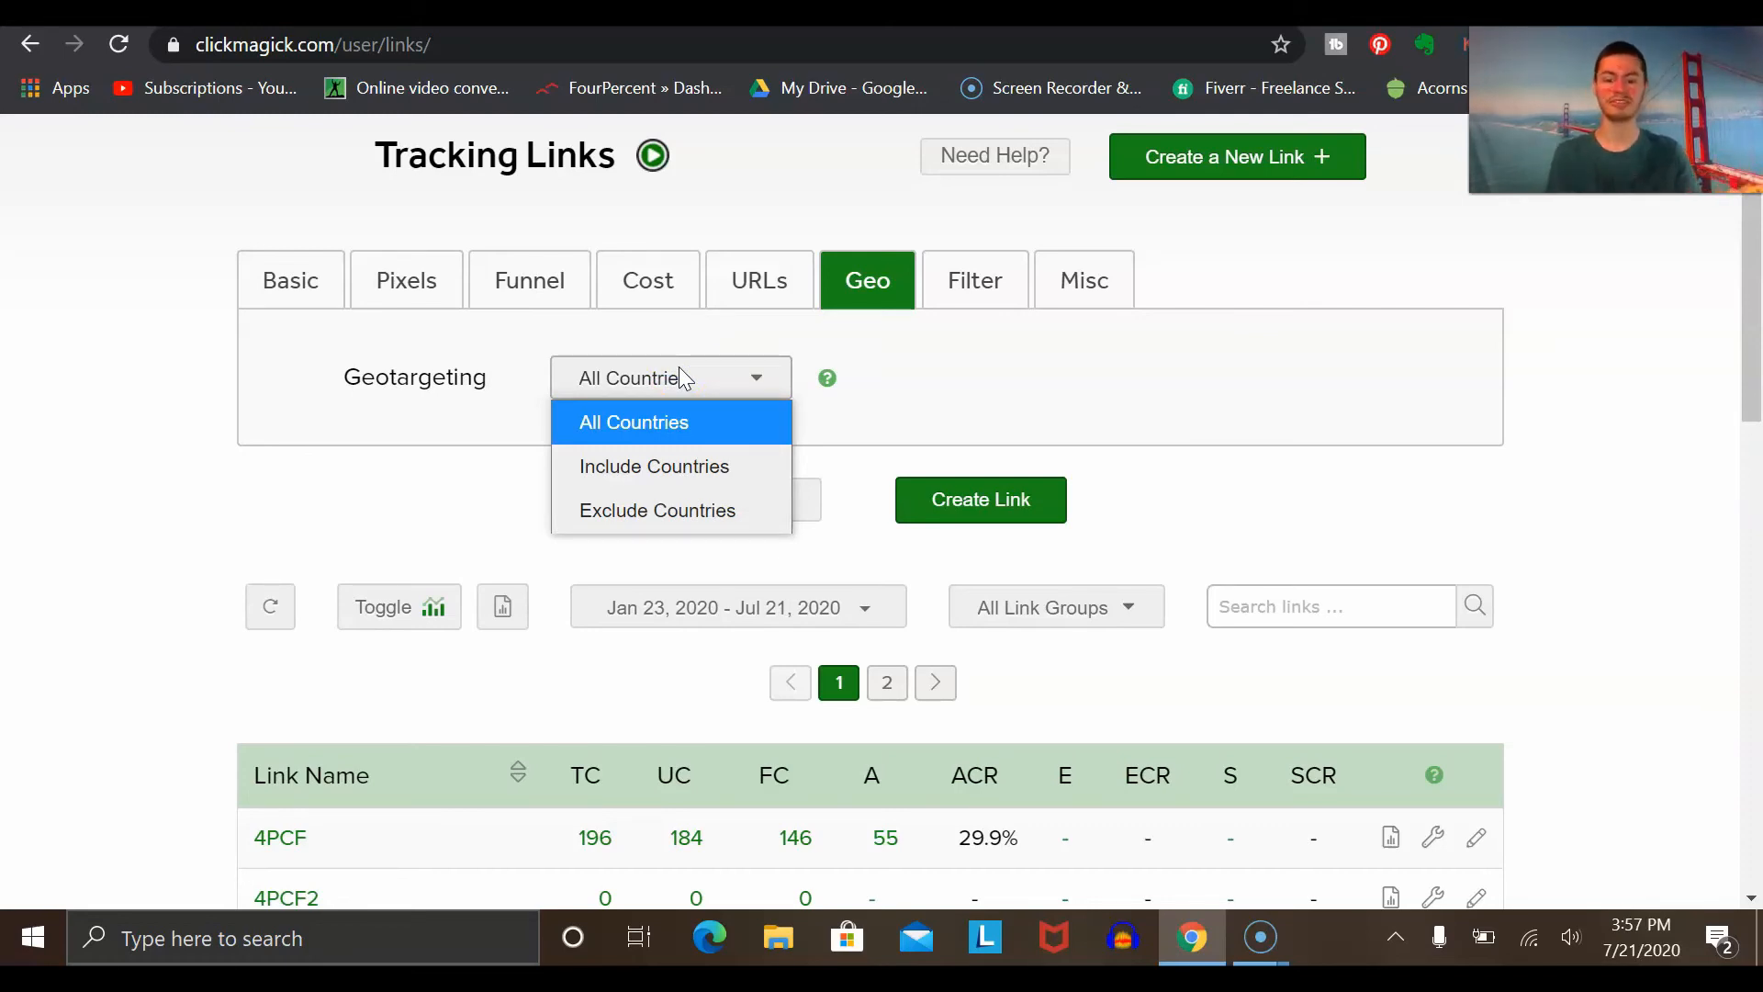
left_click(680, 372)
left_click(730, 505)
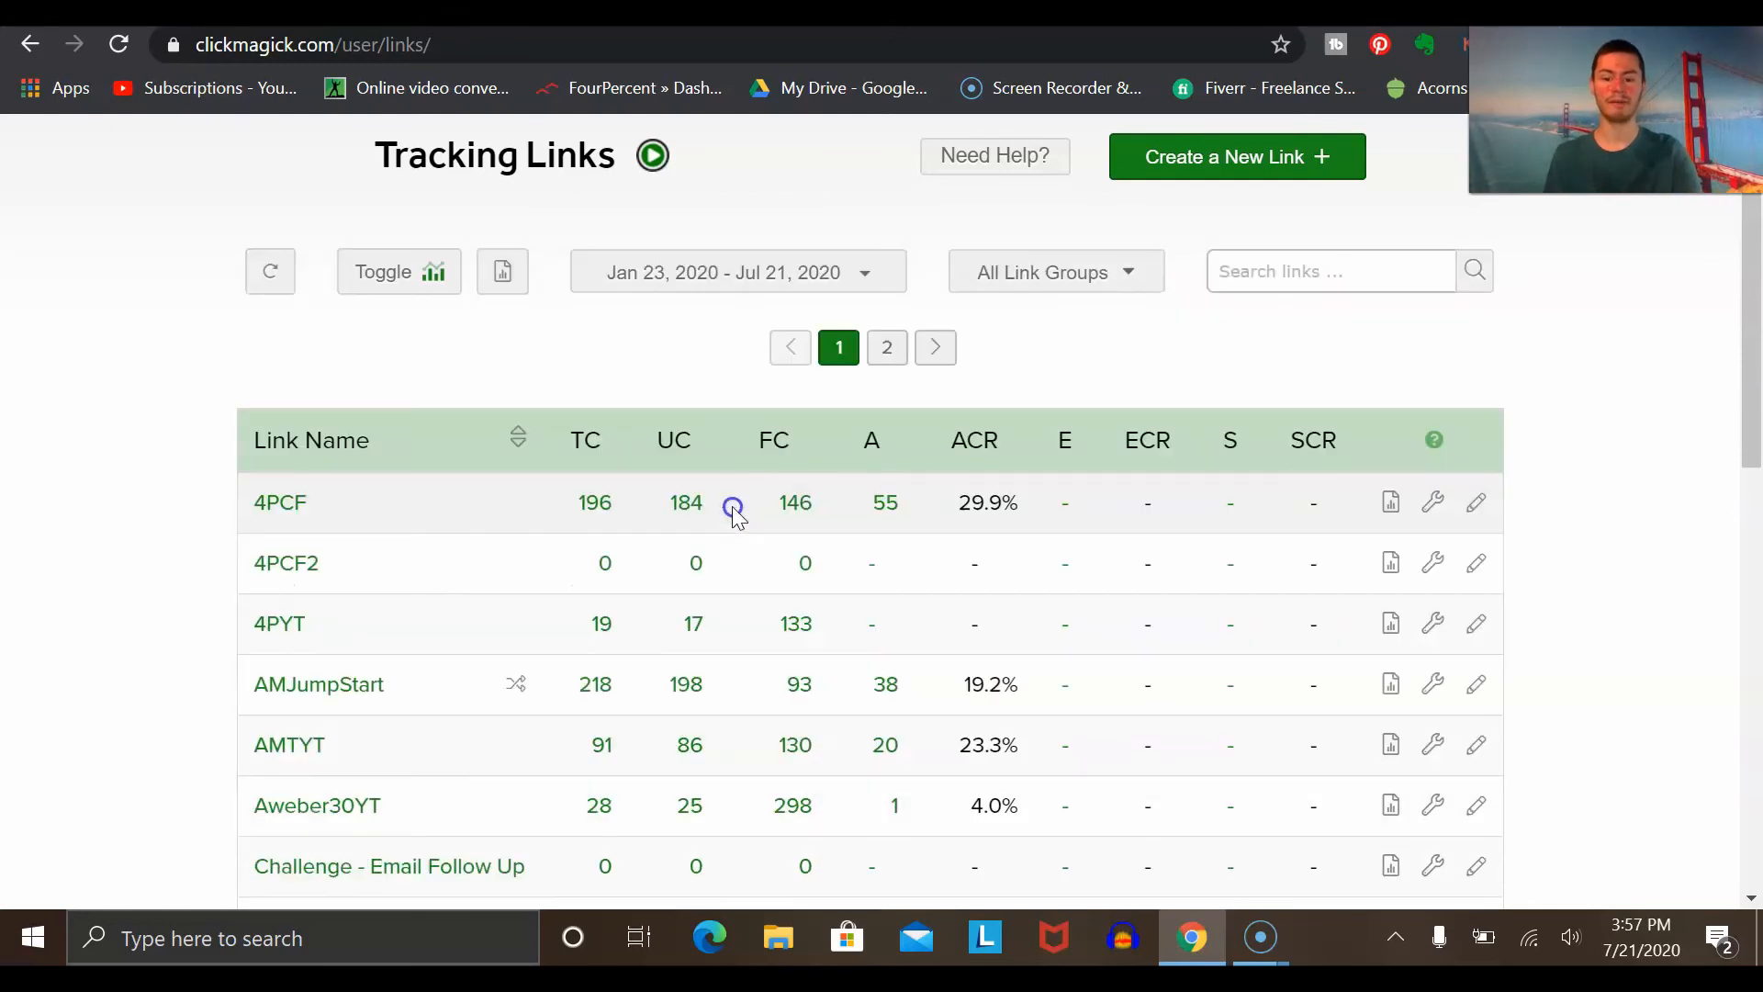
Step: Look through the list of existing tracking links
left_click(935, 347)
scroll(934, 369, "down", 14)
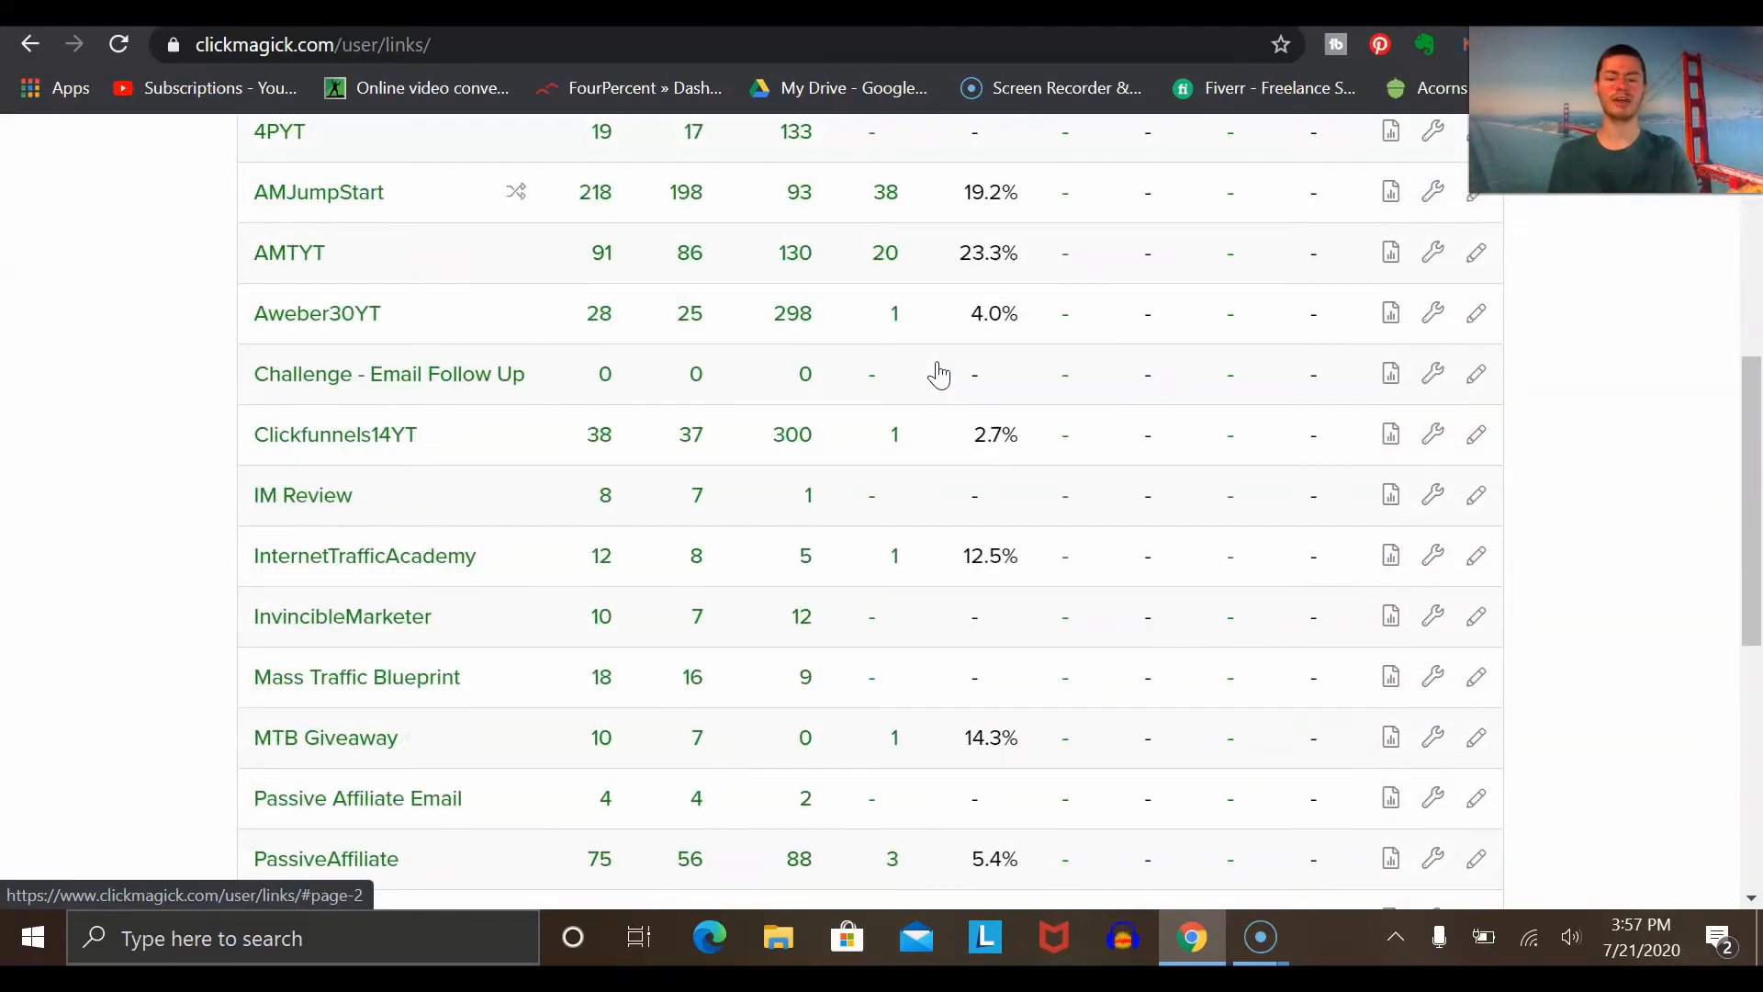
scroll(939, 371, "up", 14)
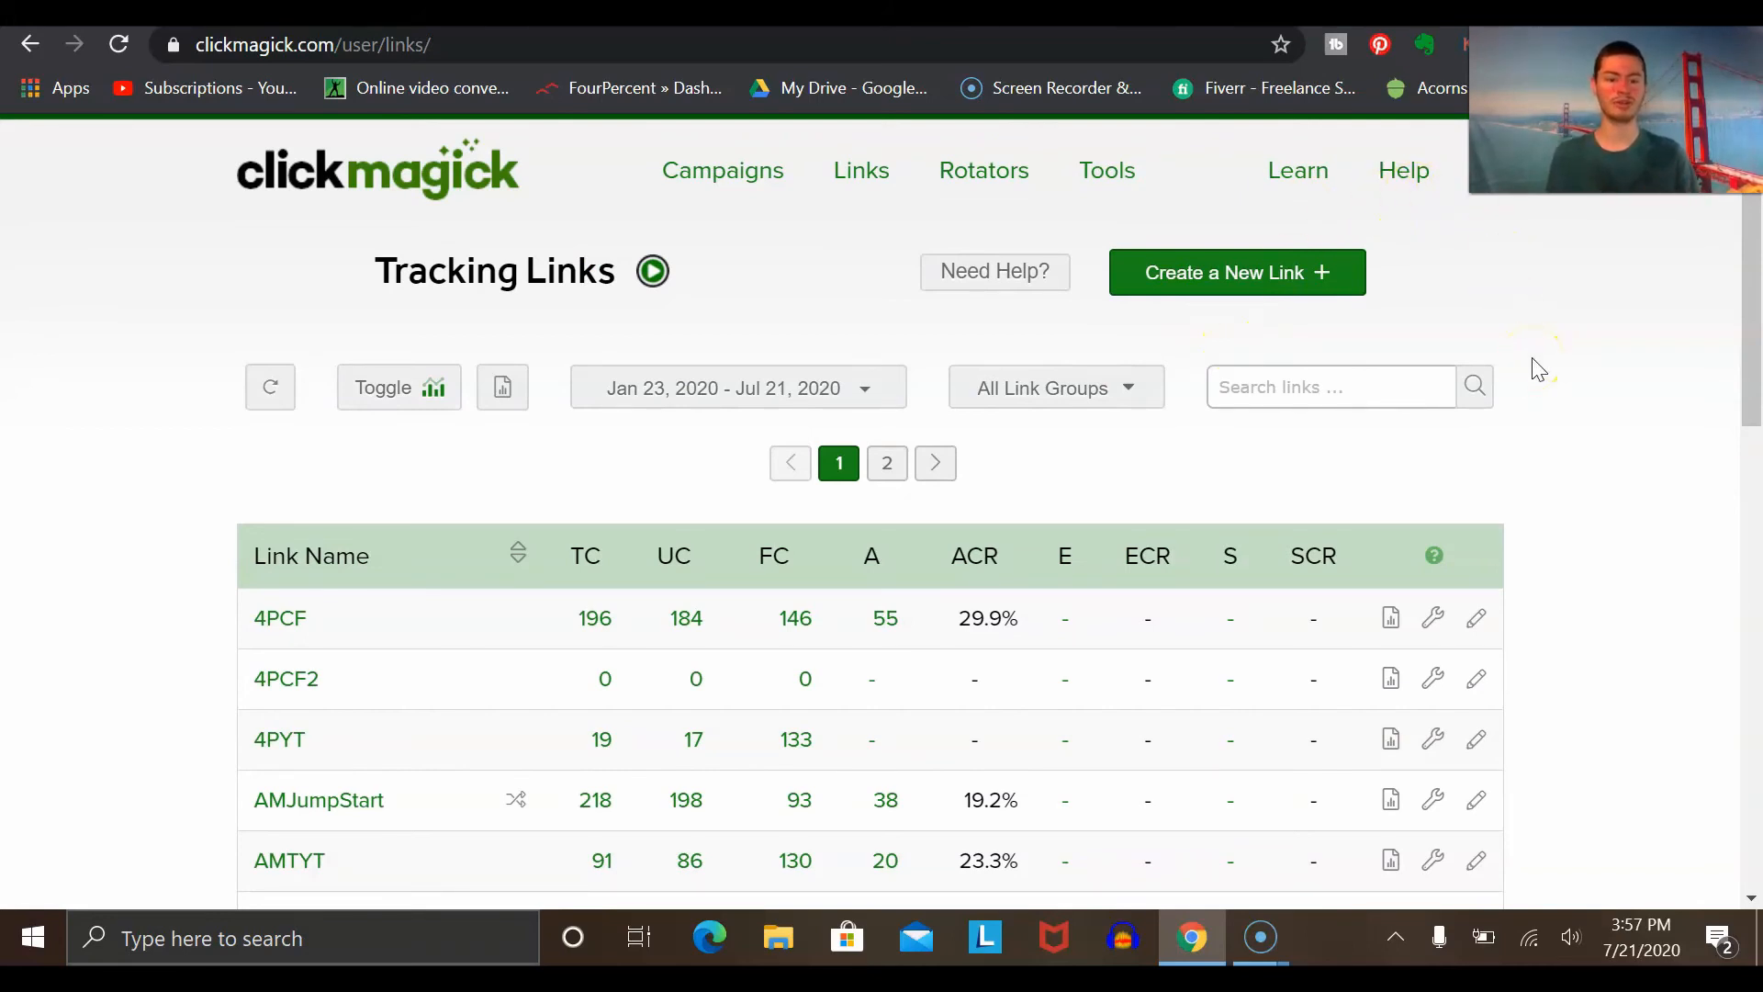
Step: Open the Knowledge Base and look over its categories and the "How do I ... with ClickMagick?" questions
left_click(1300, 184)
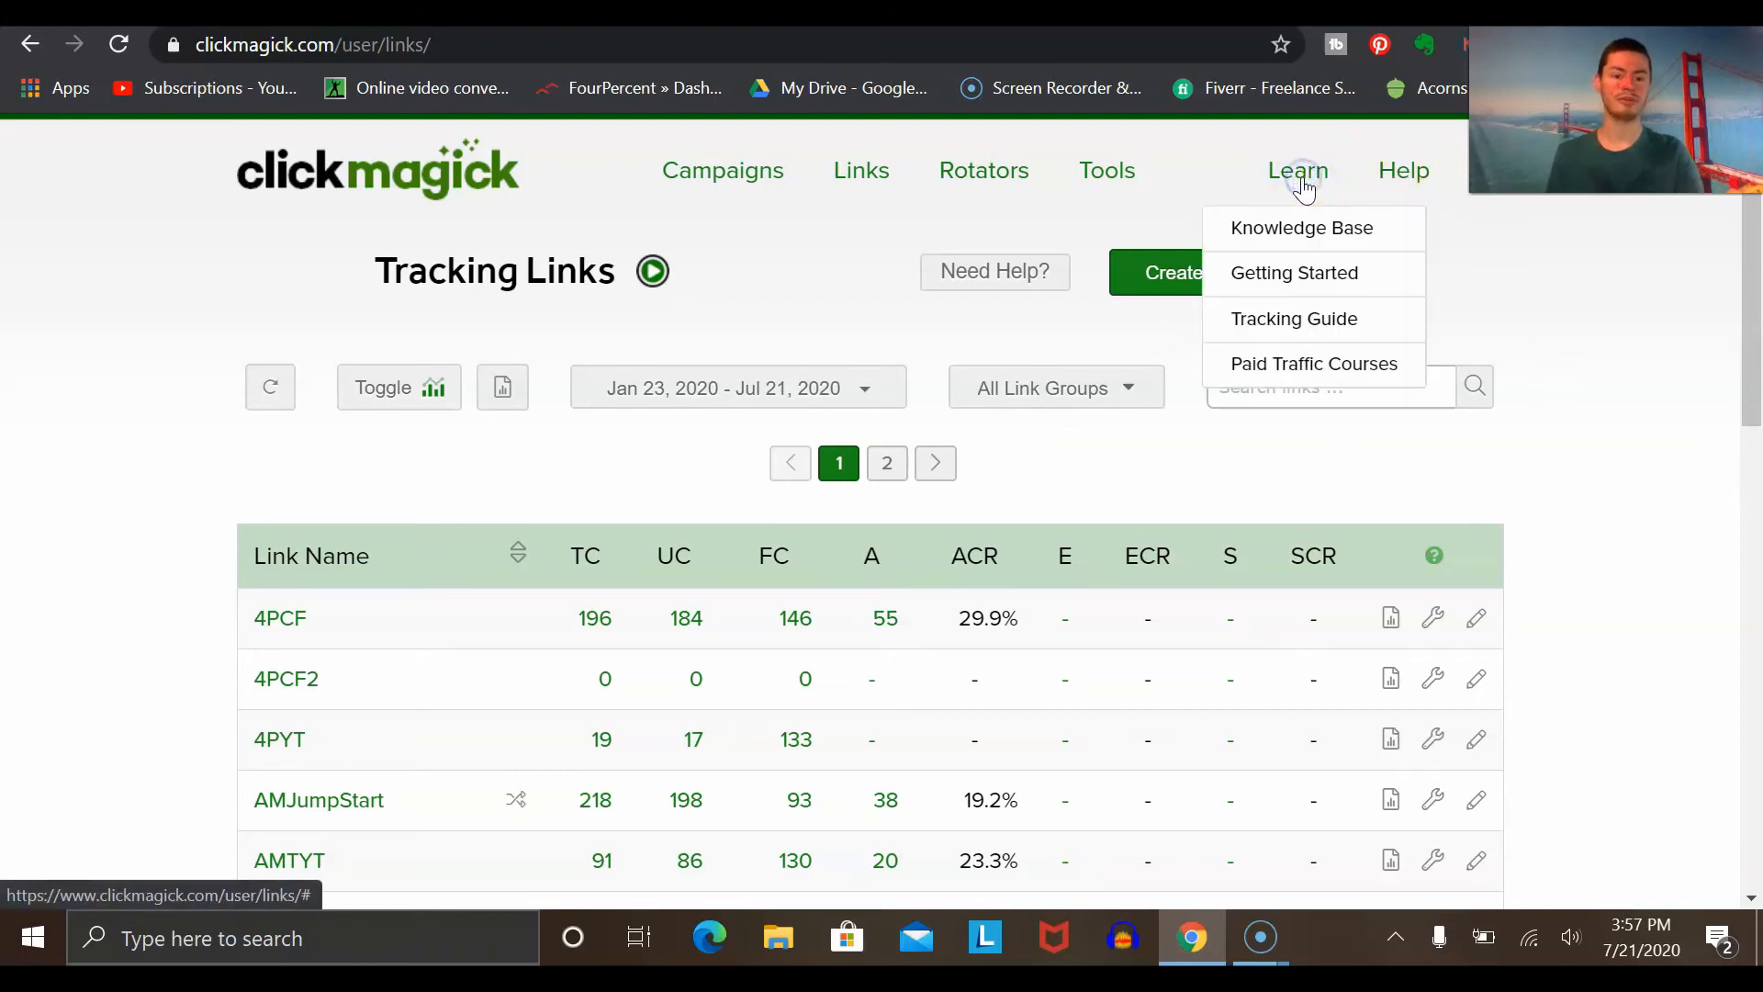
left_click(1333, 248)
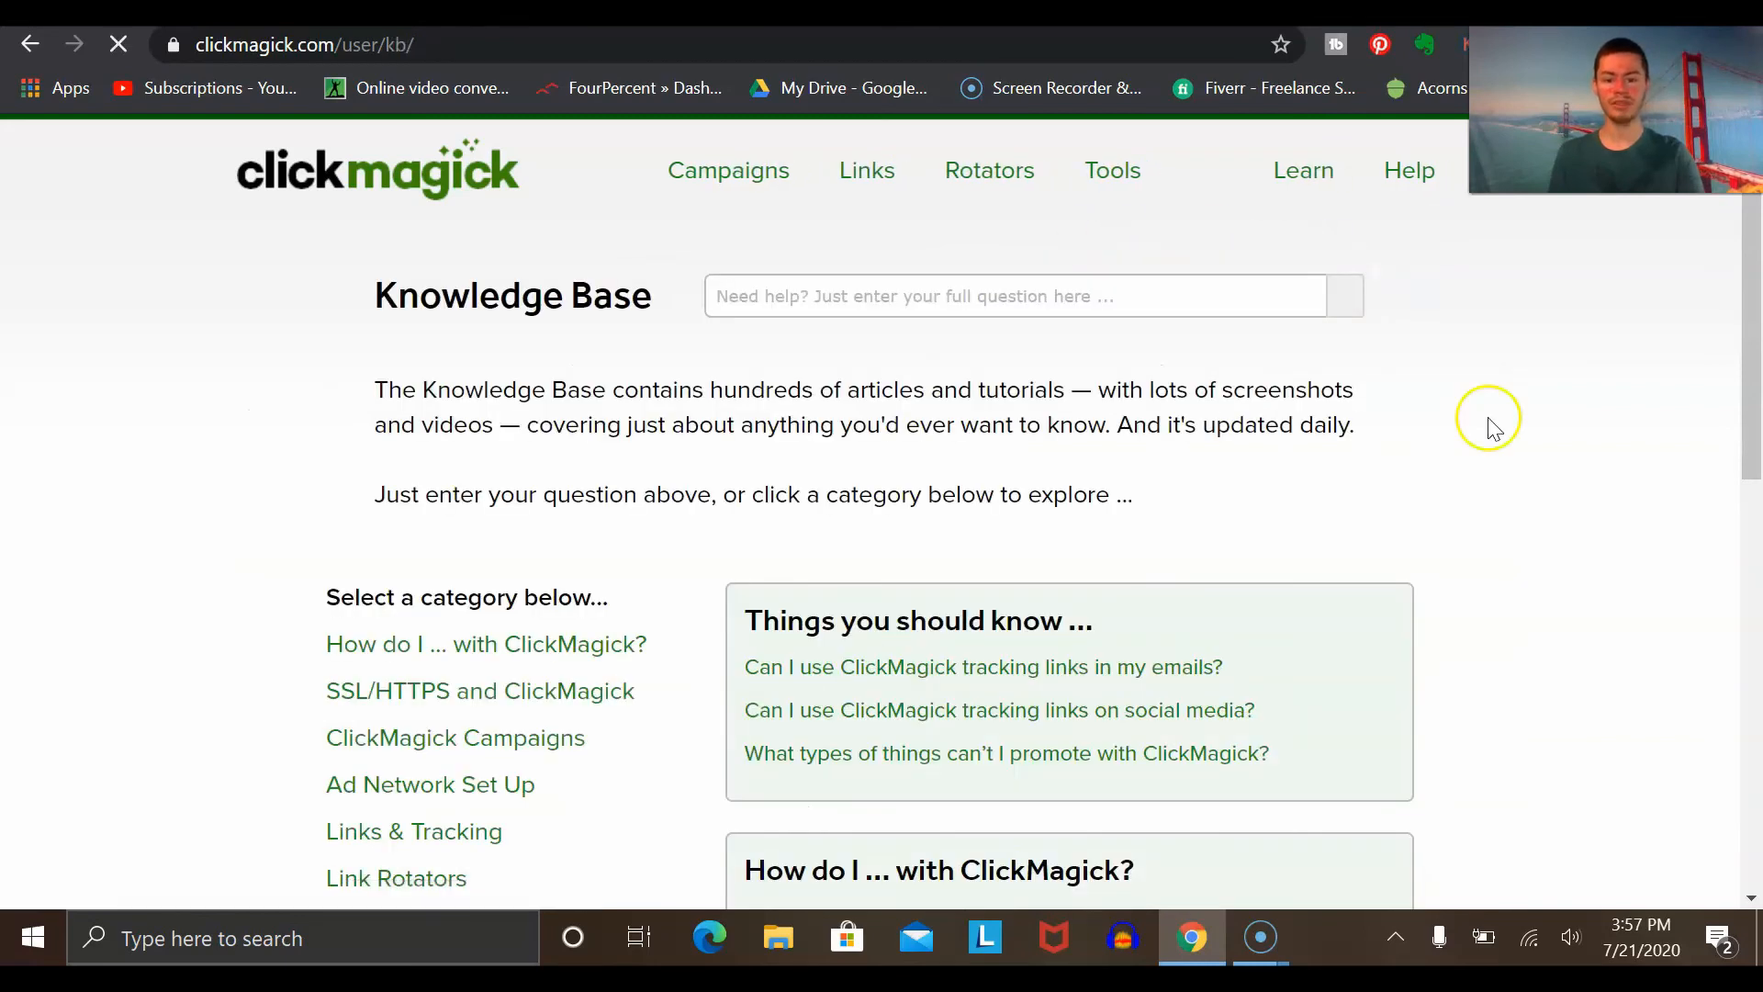
scroll(931, 541, "down", 7)
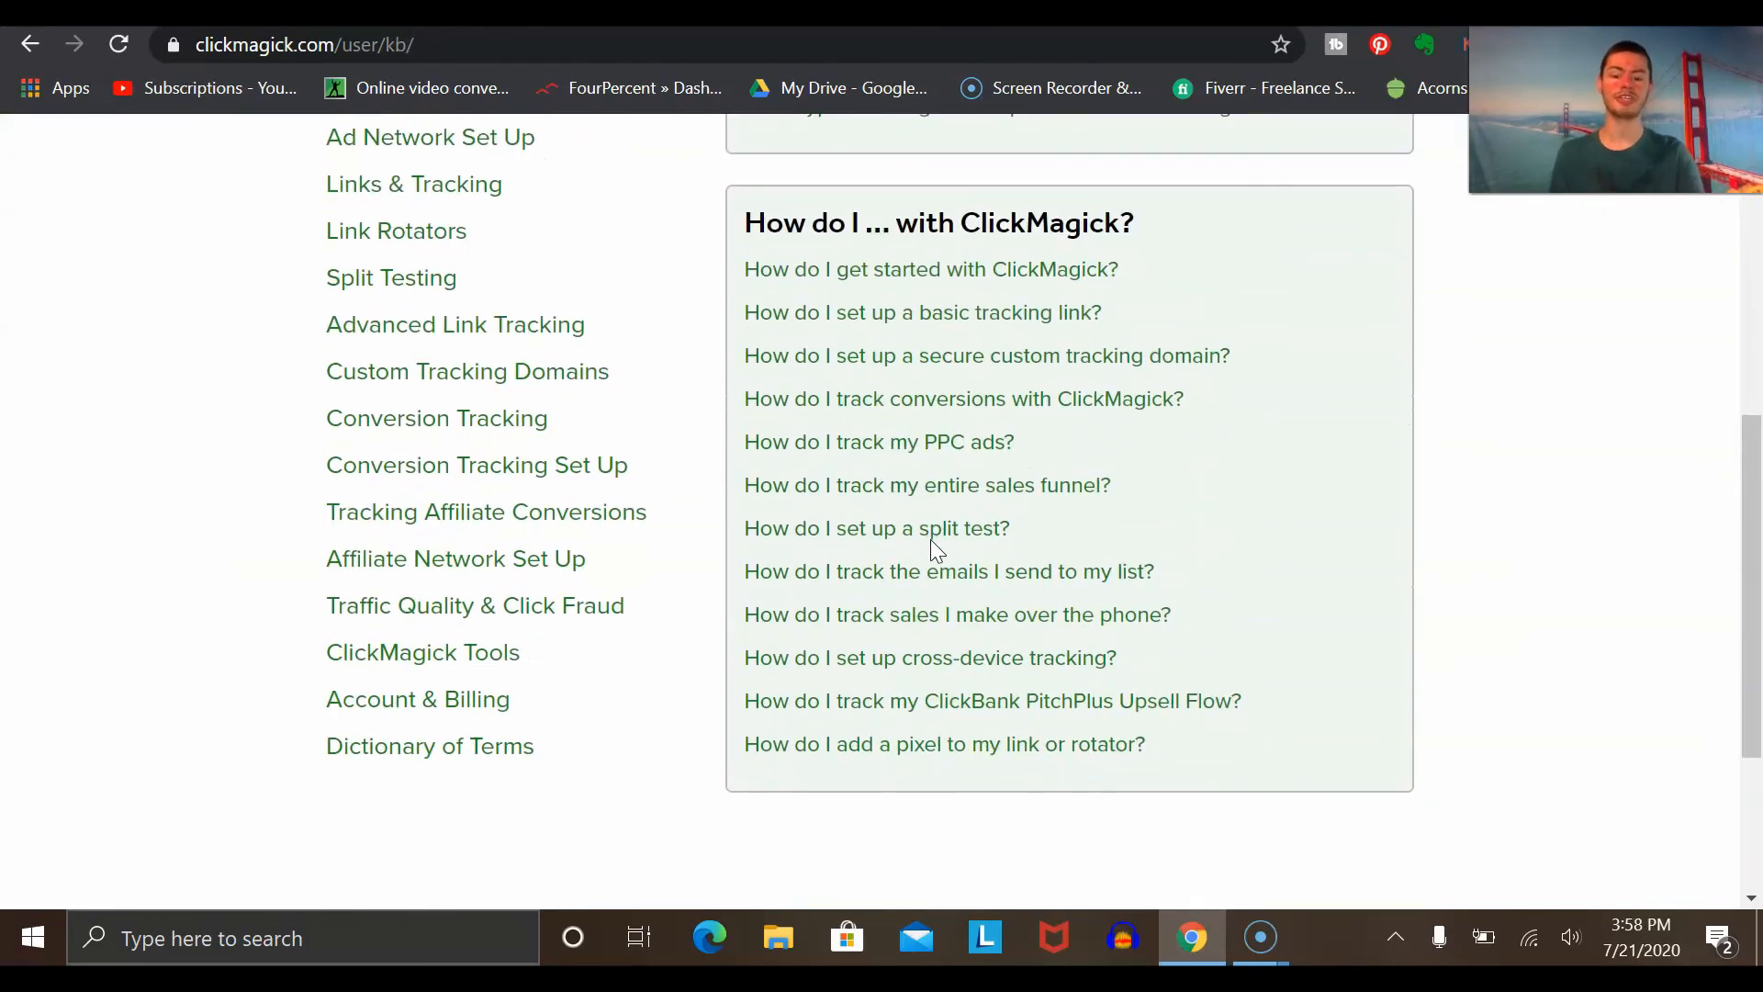
scroll(931, 541, "up", 2)
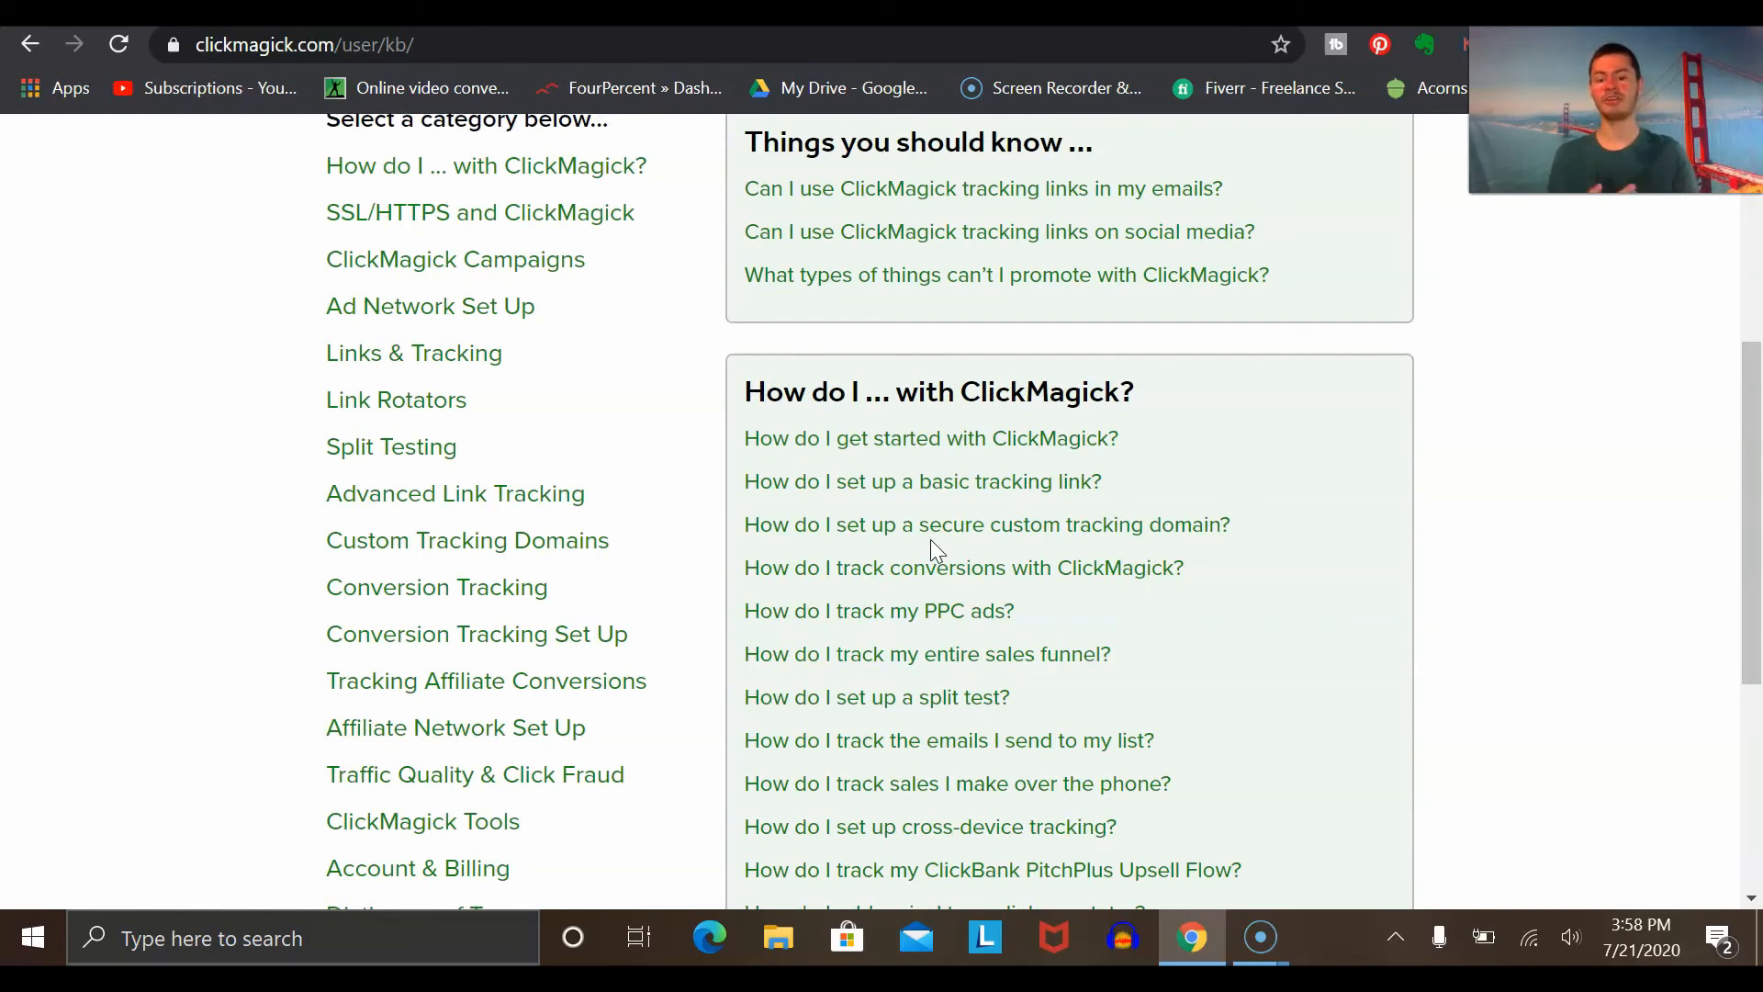
scroll(1038, 542, "up", 3)
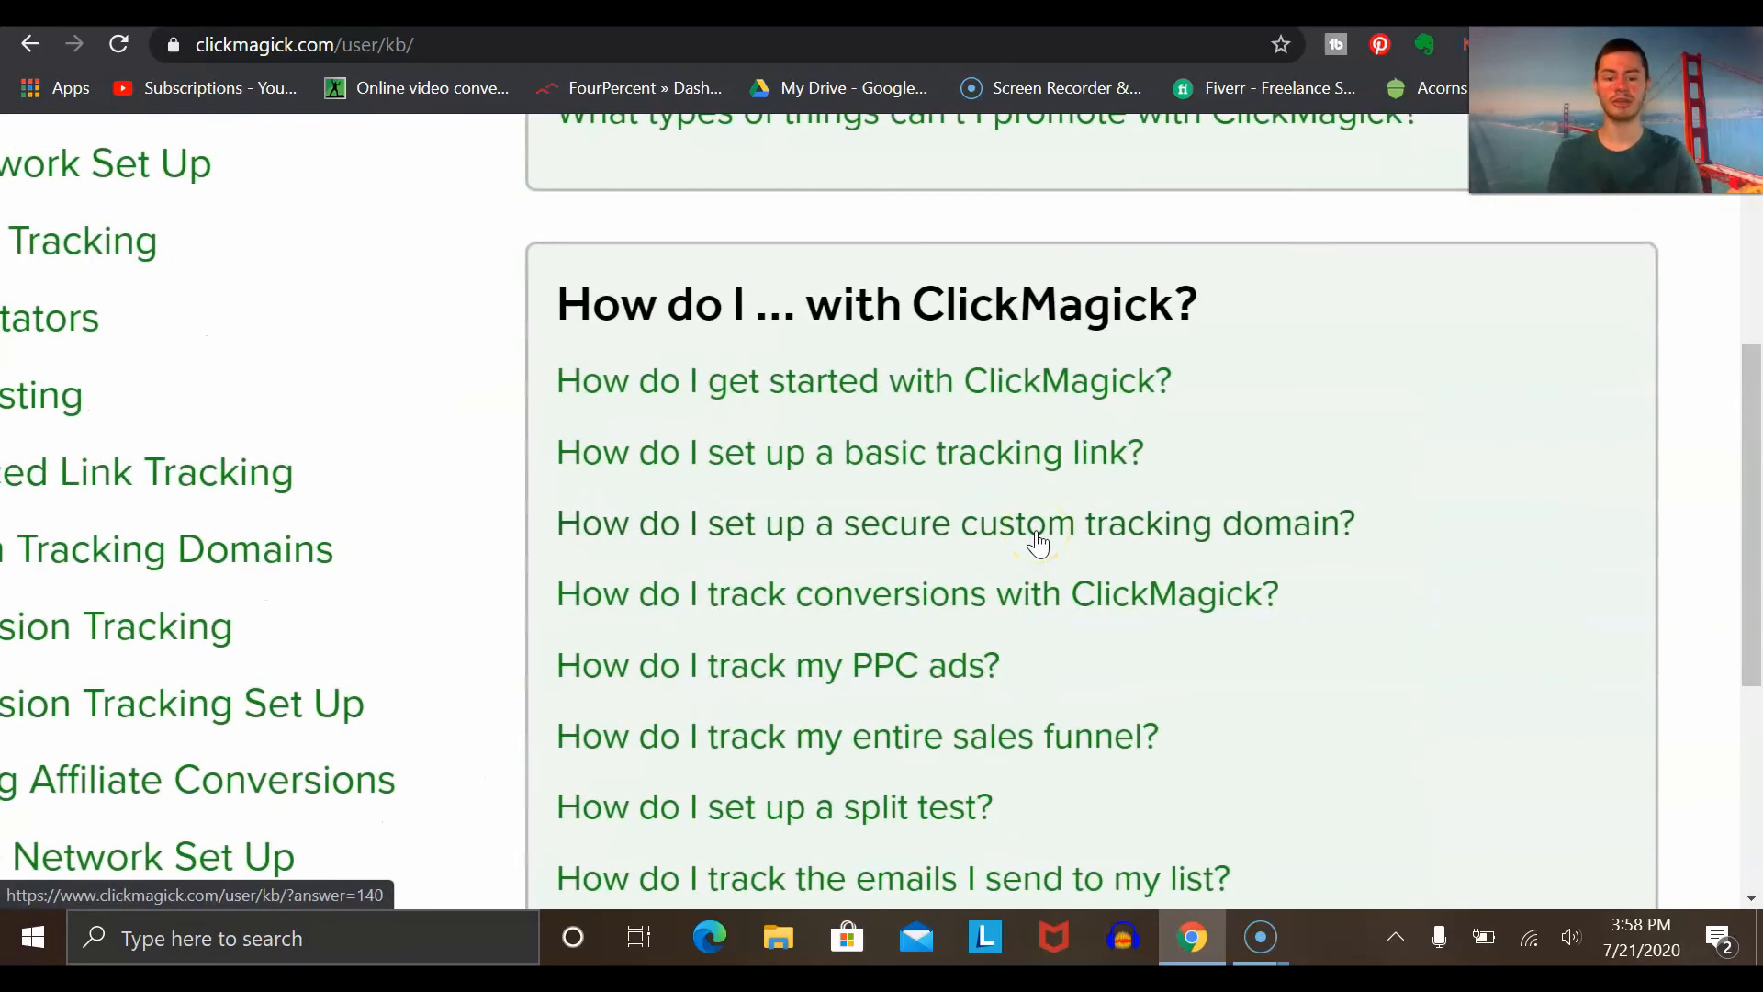
Step: Open the article on setting up a secure custom tracking domain and examine its domain options and guide video
left_click(973, 540)
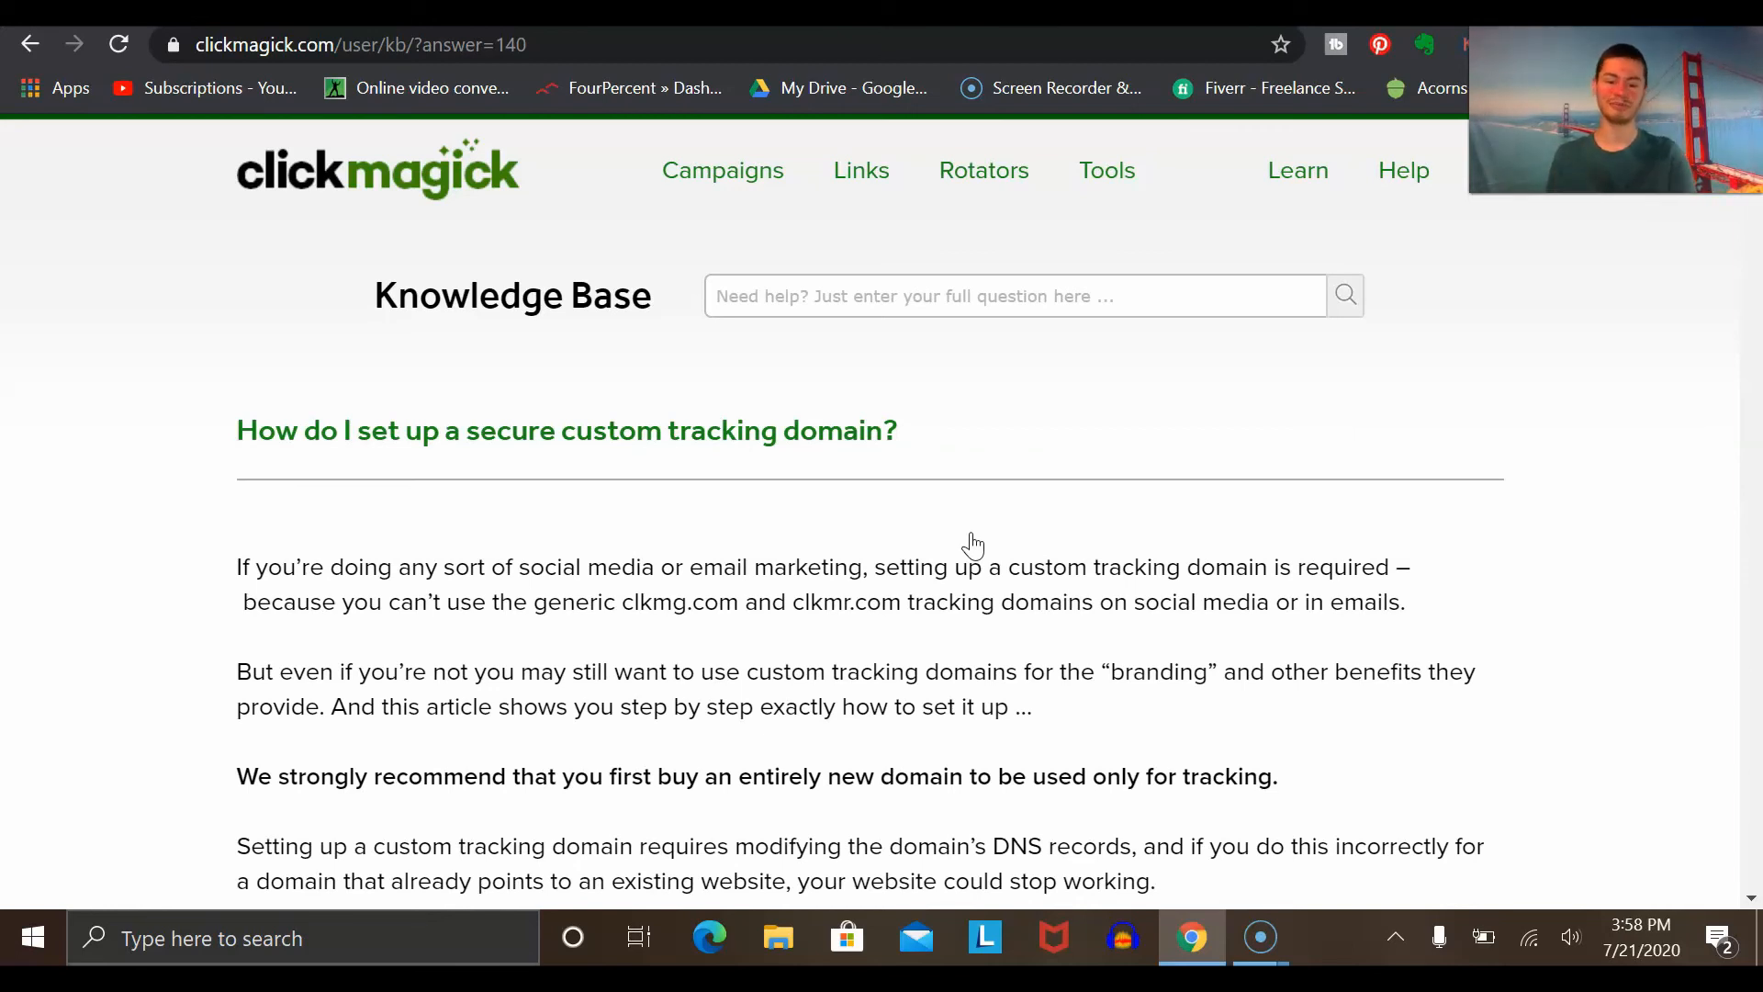
scroll(973, 544, "down", 5)
scroll(973, 543, "down", 8)
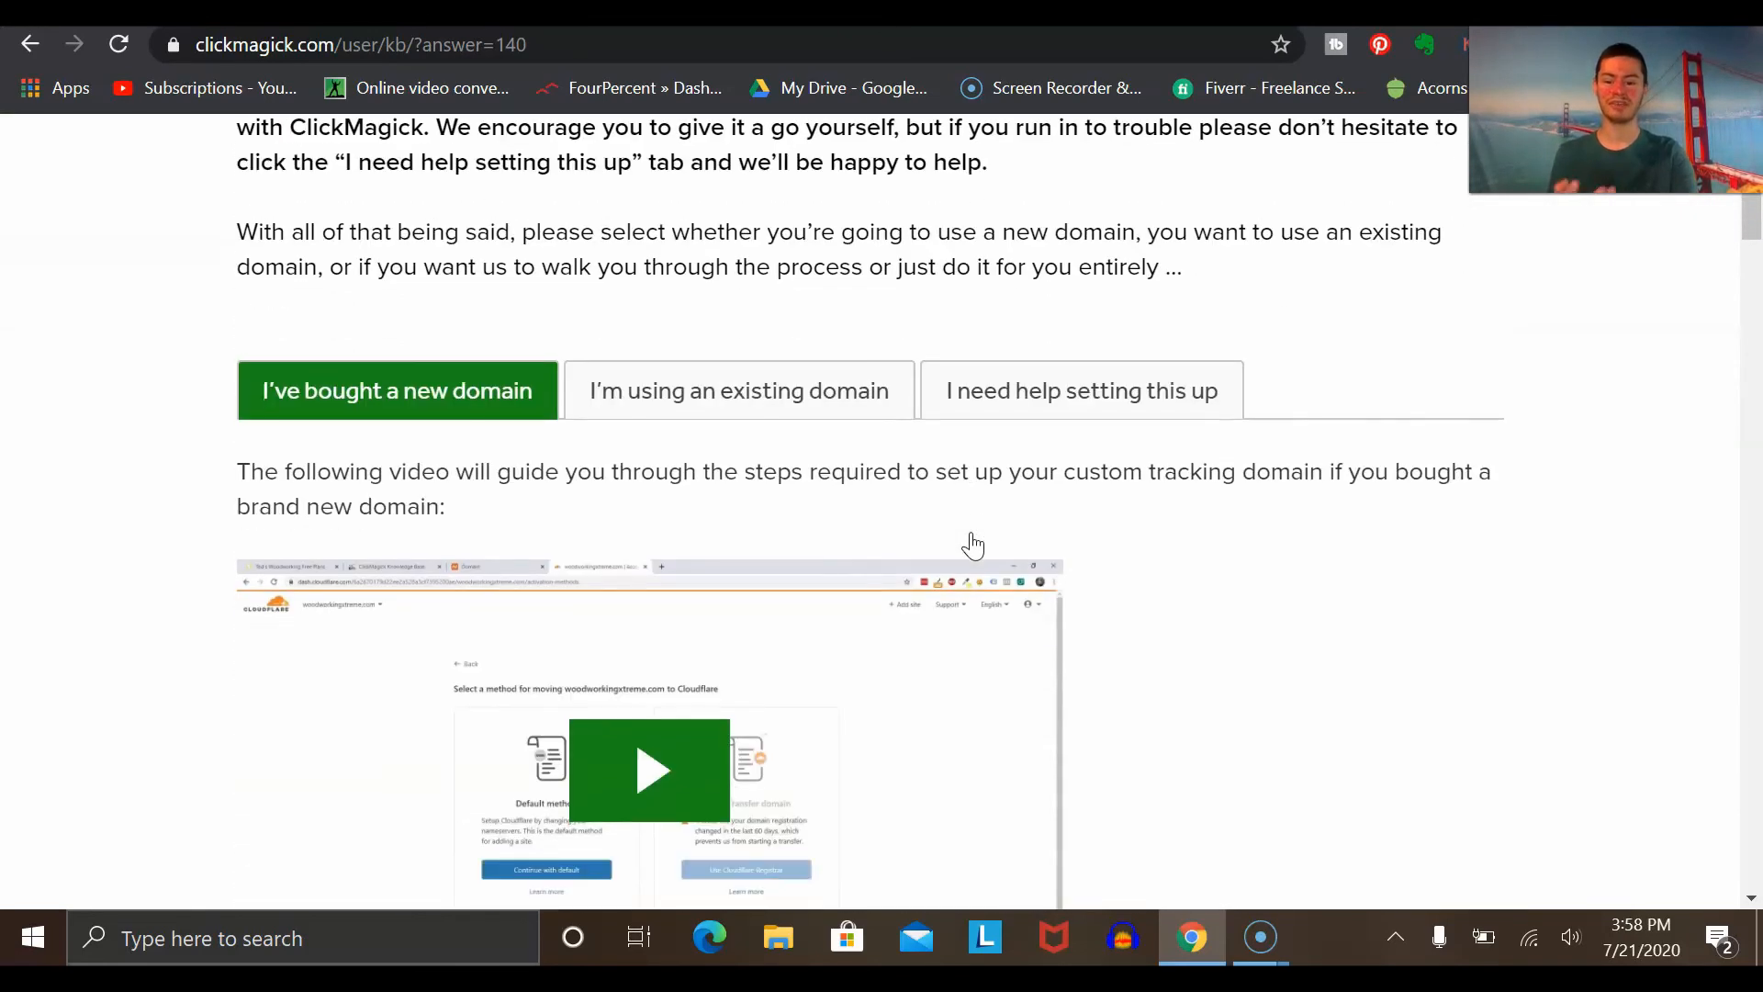
scroll(974, 545, "down", 3)
scroll(973, 545, "up", 3)
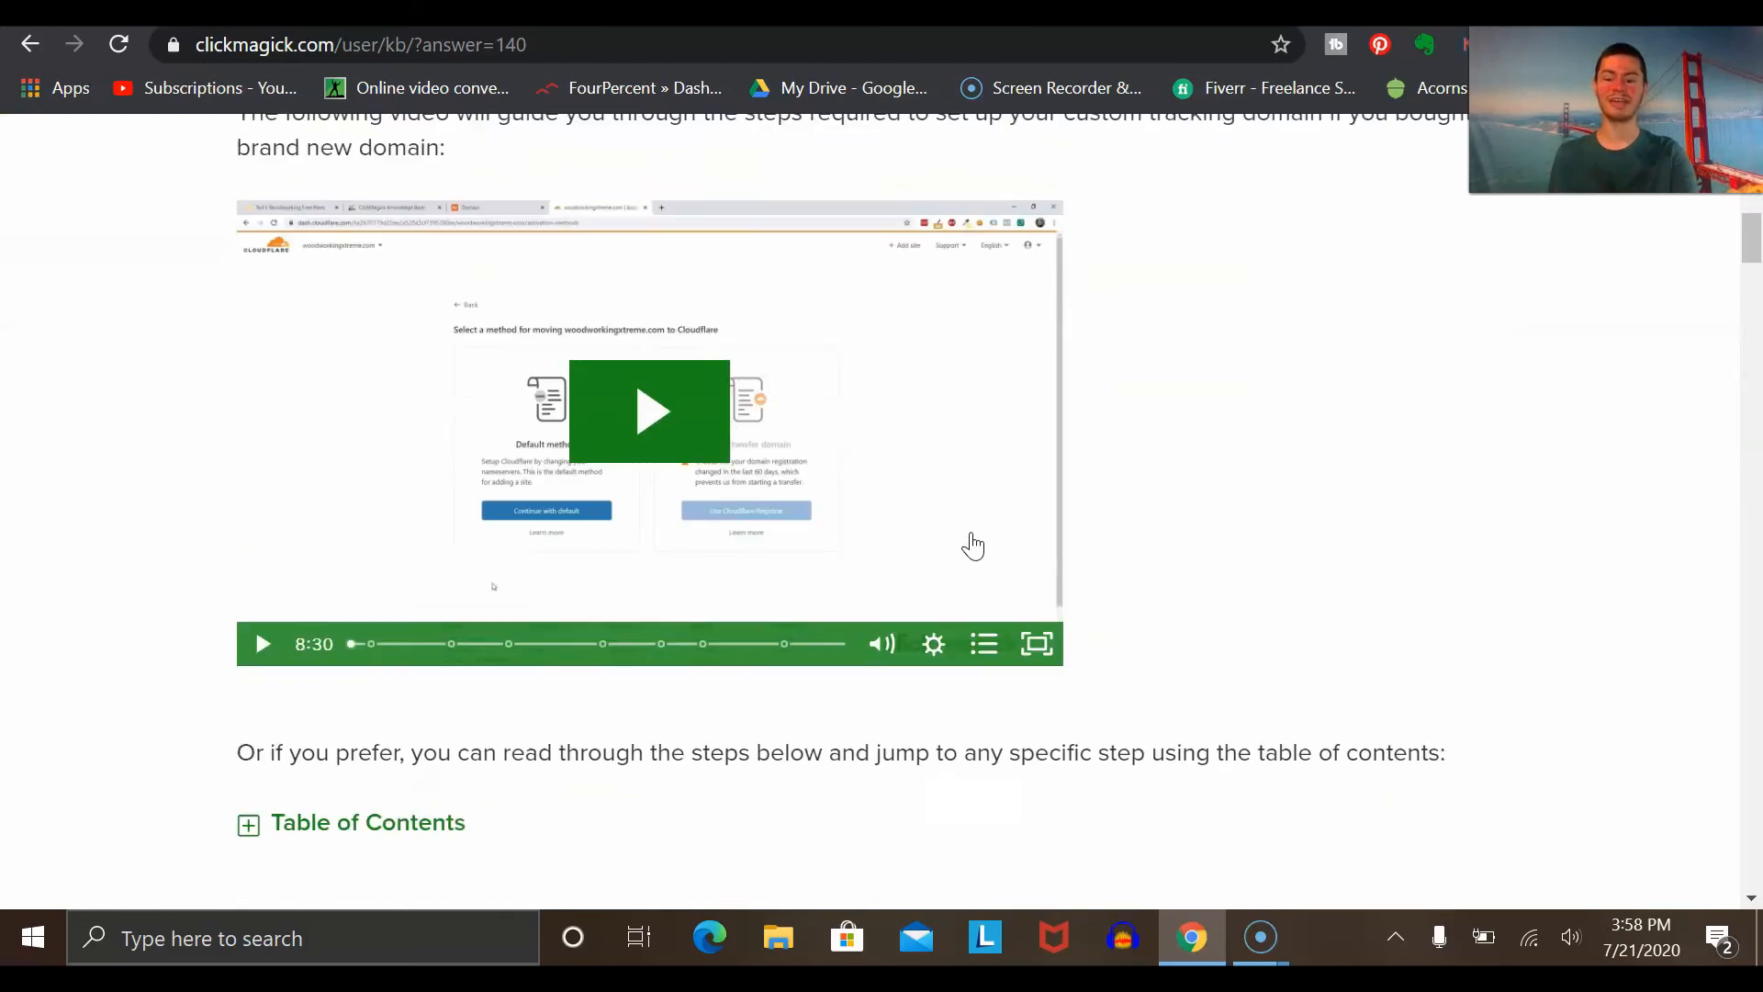
scroll(974, 545, "up", 6)
scroll(974, 546, "down", 4)
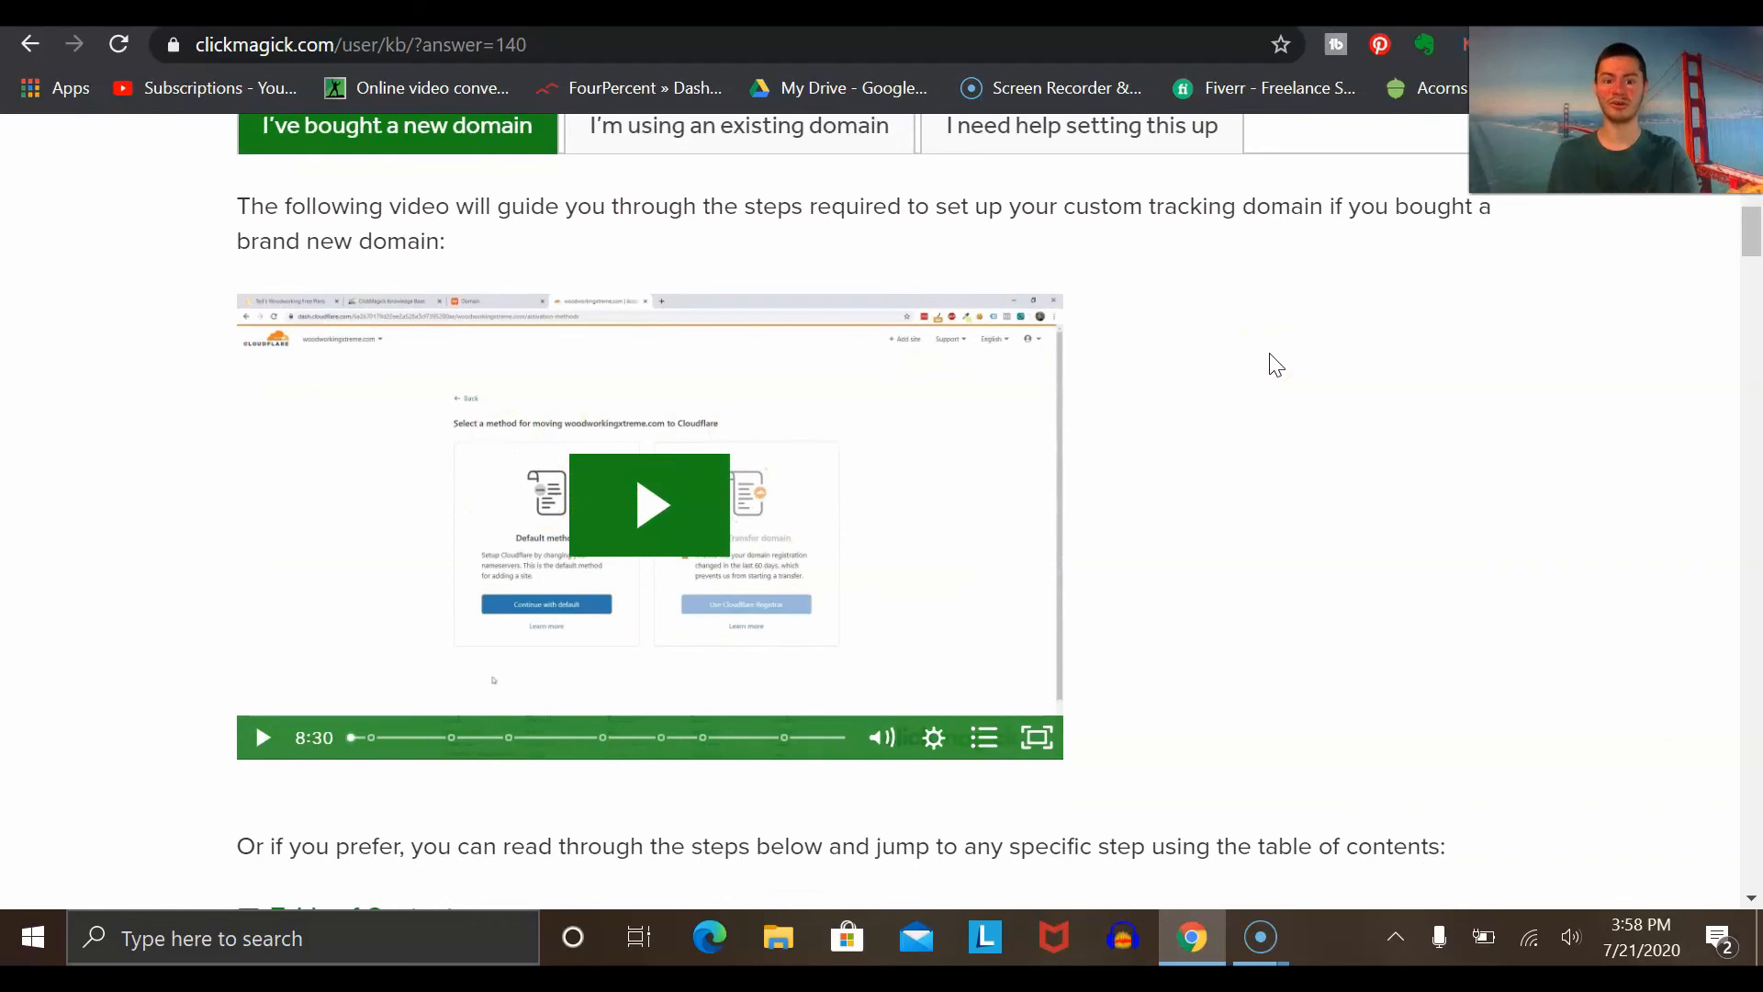
scroll(1274, 363, "up", 2)
scroll(1274, 365, "up", 1)
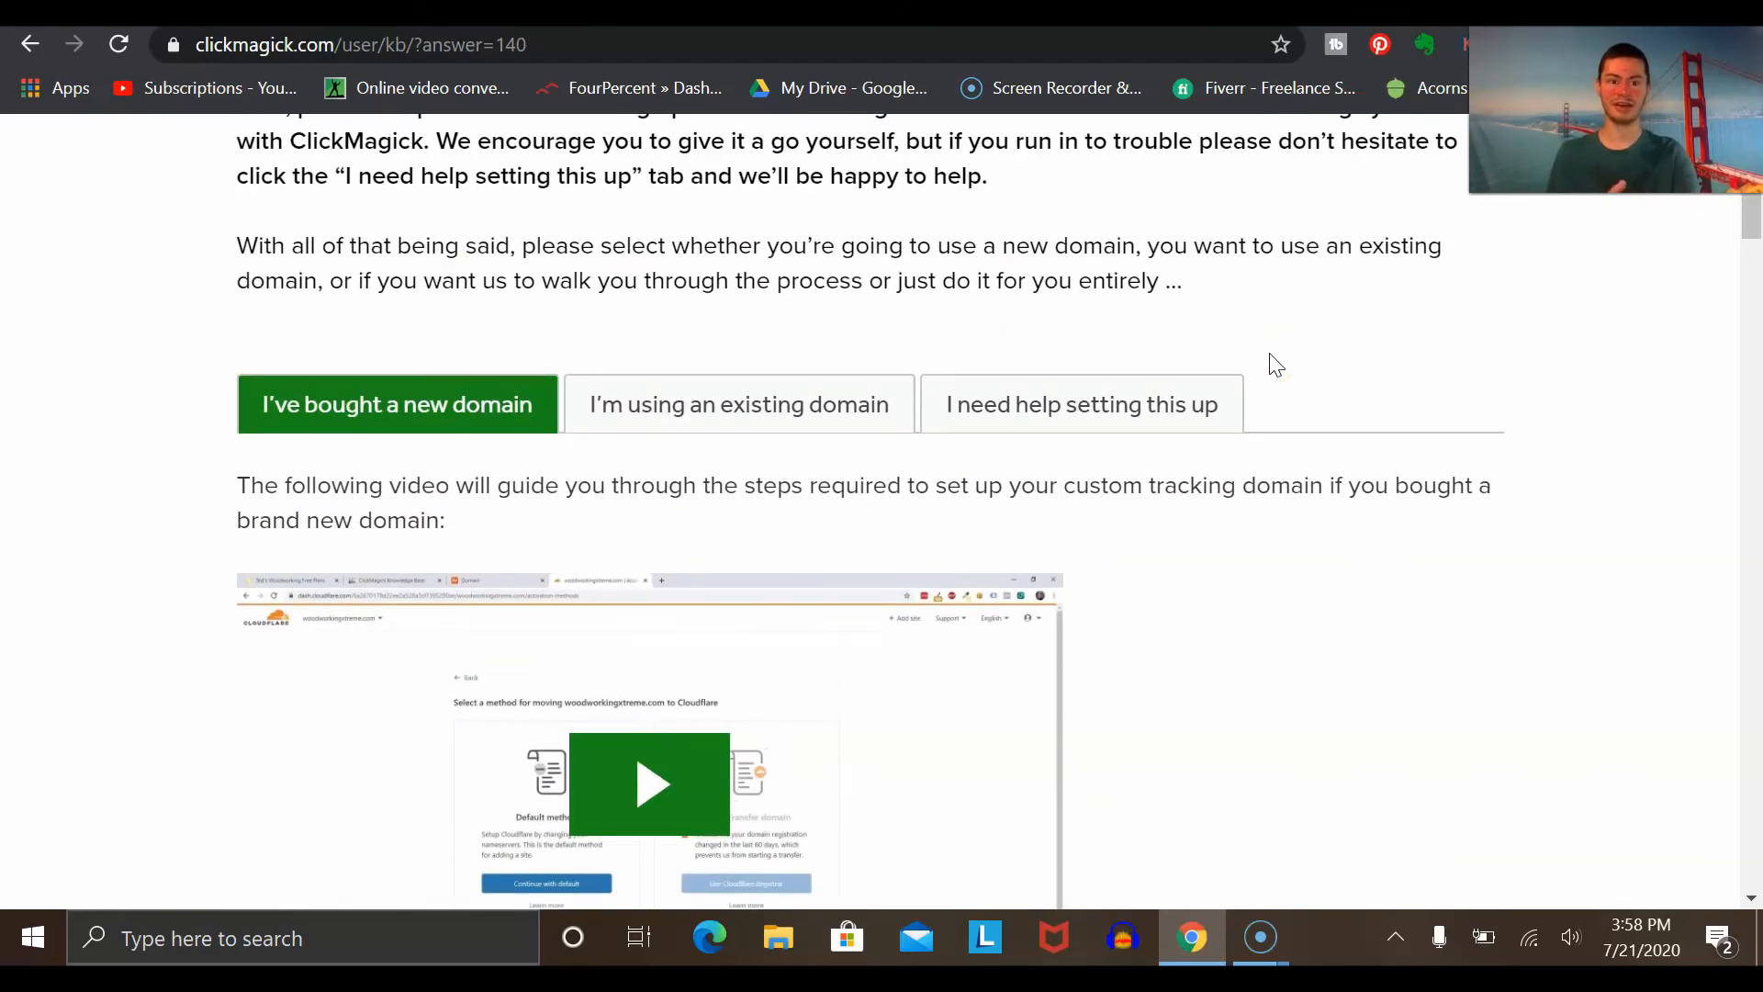
scroll(1272, 361, "up", 7)
scroll(1271, 354, "up", 1)
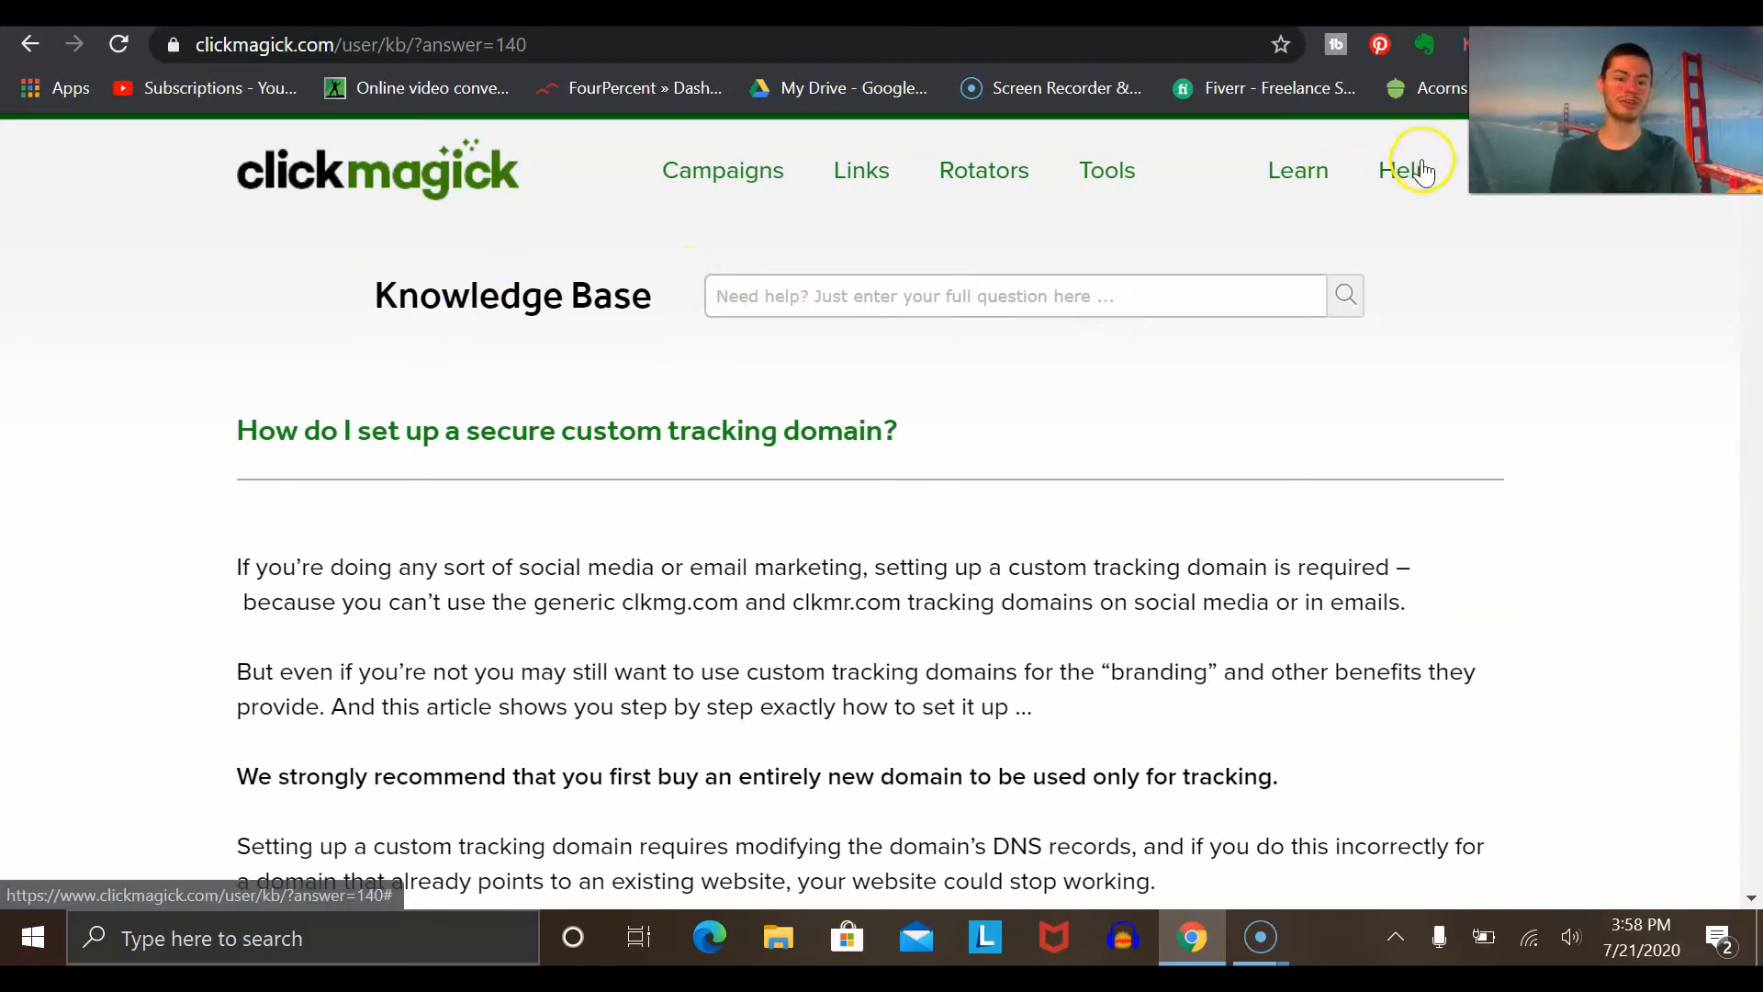
Step: Open the Live Chat Support information article
left_click(1402, 180)
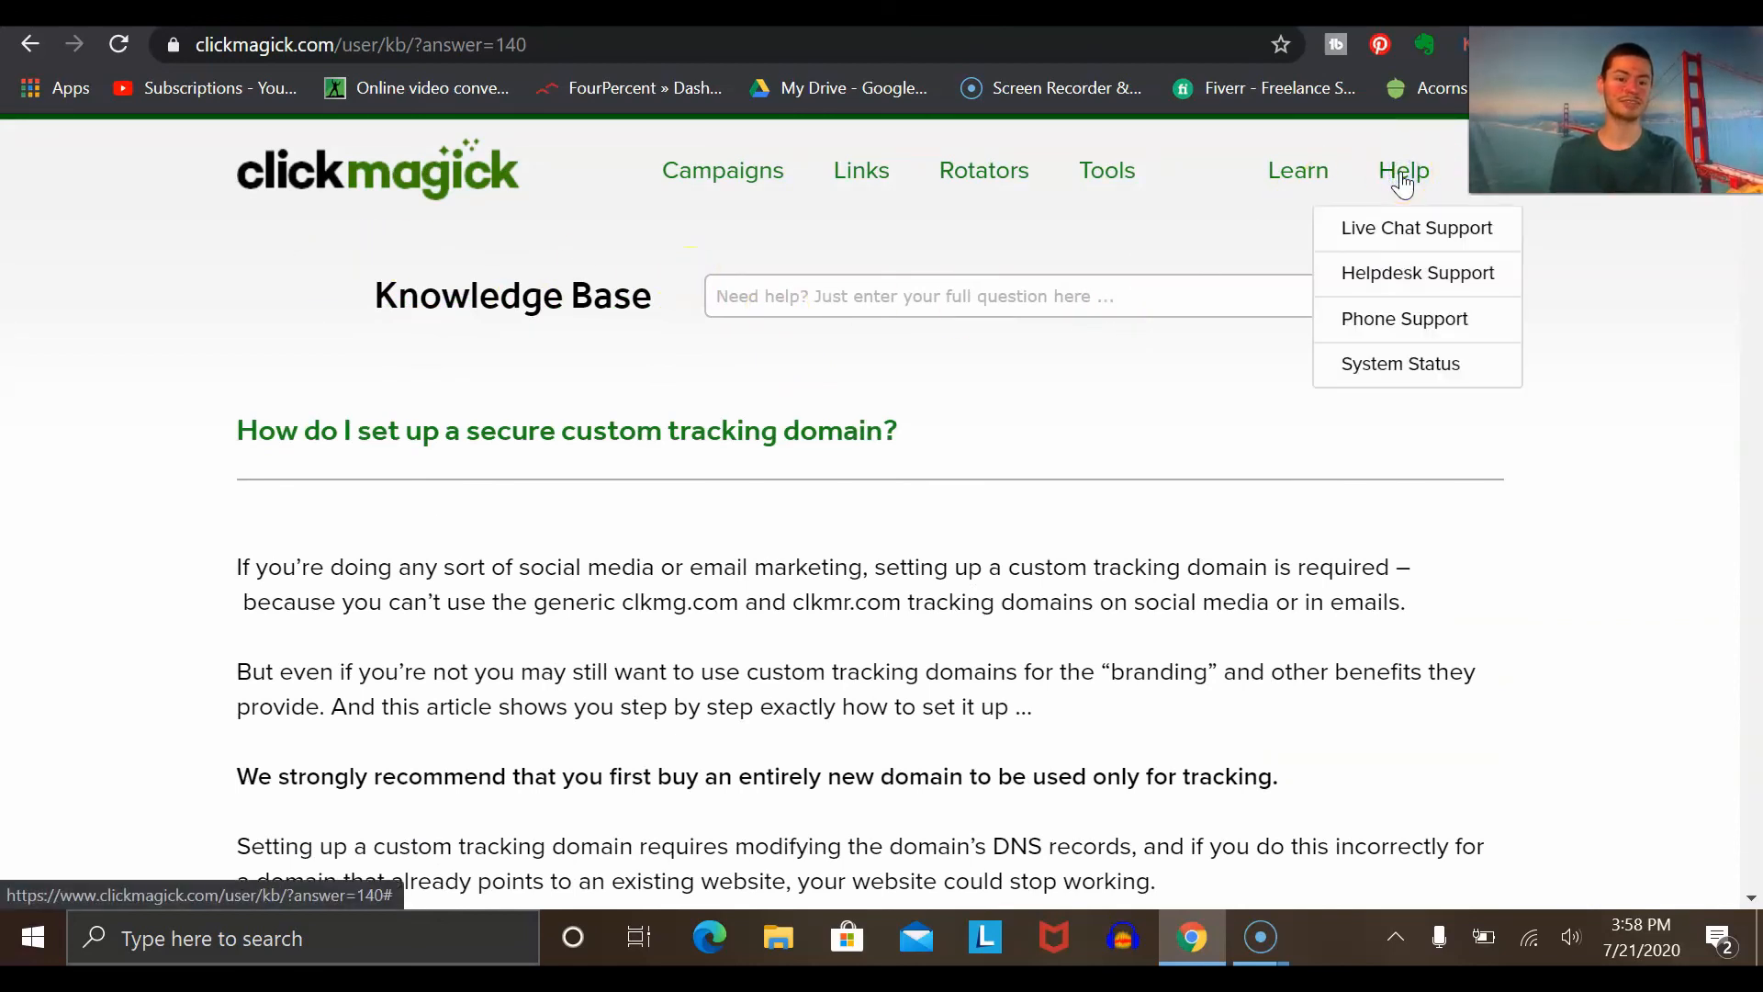
left_click(1416, 243)
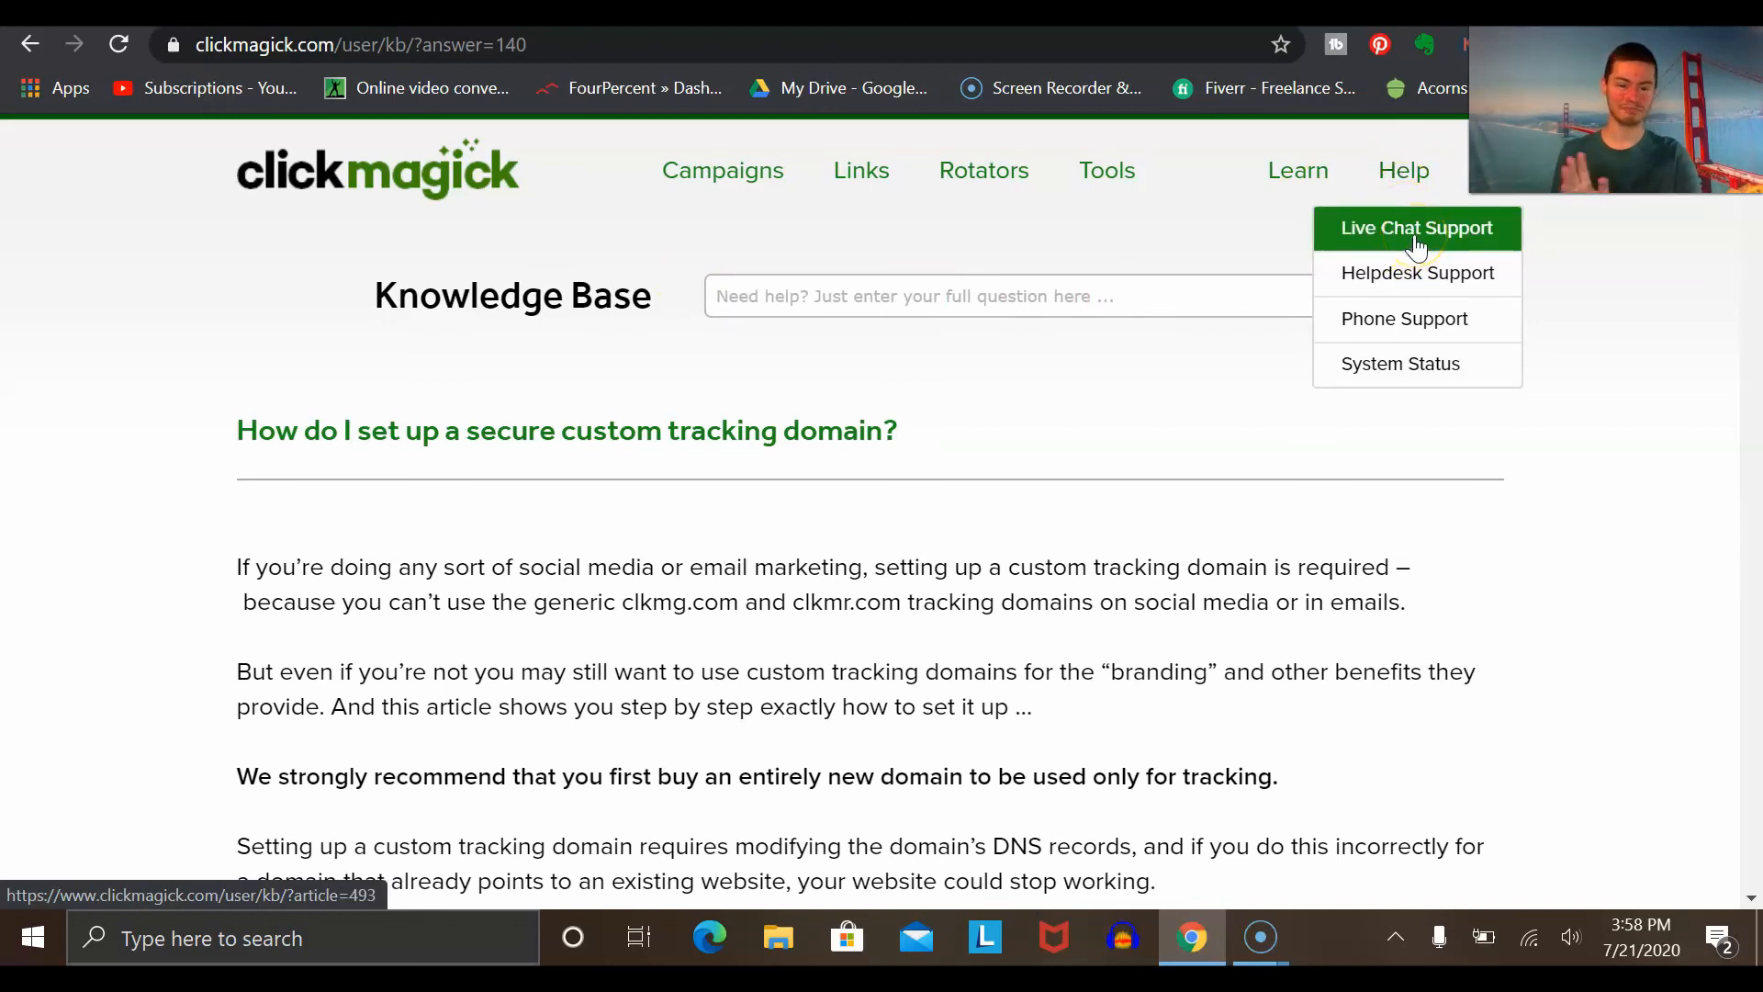
left_click(1415, 237)
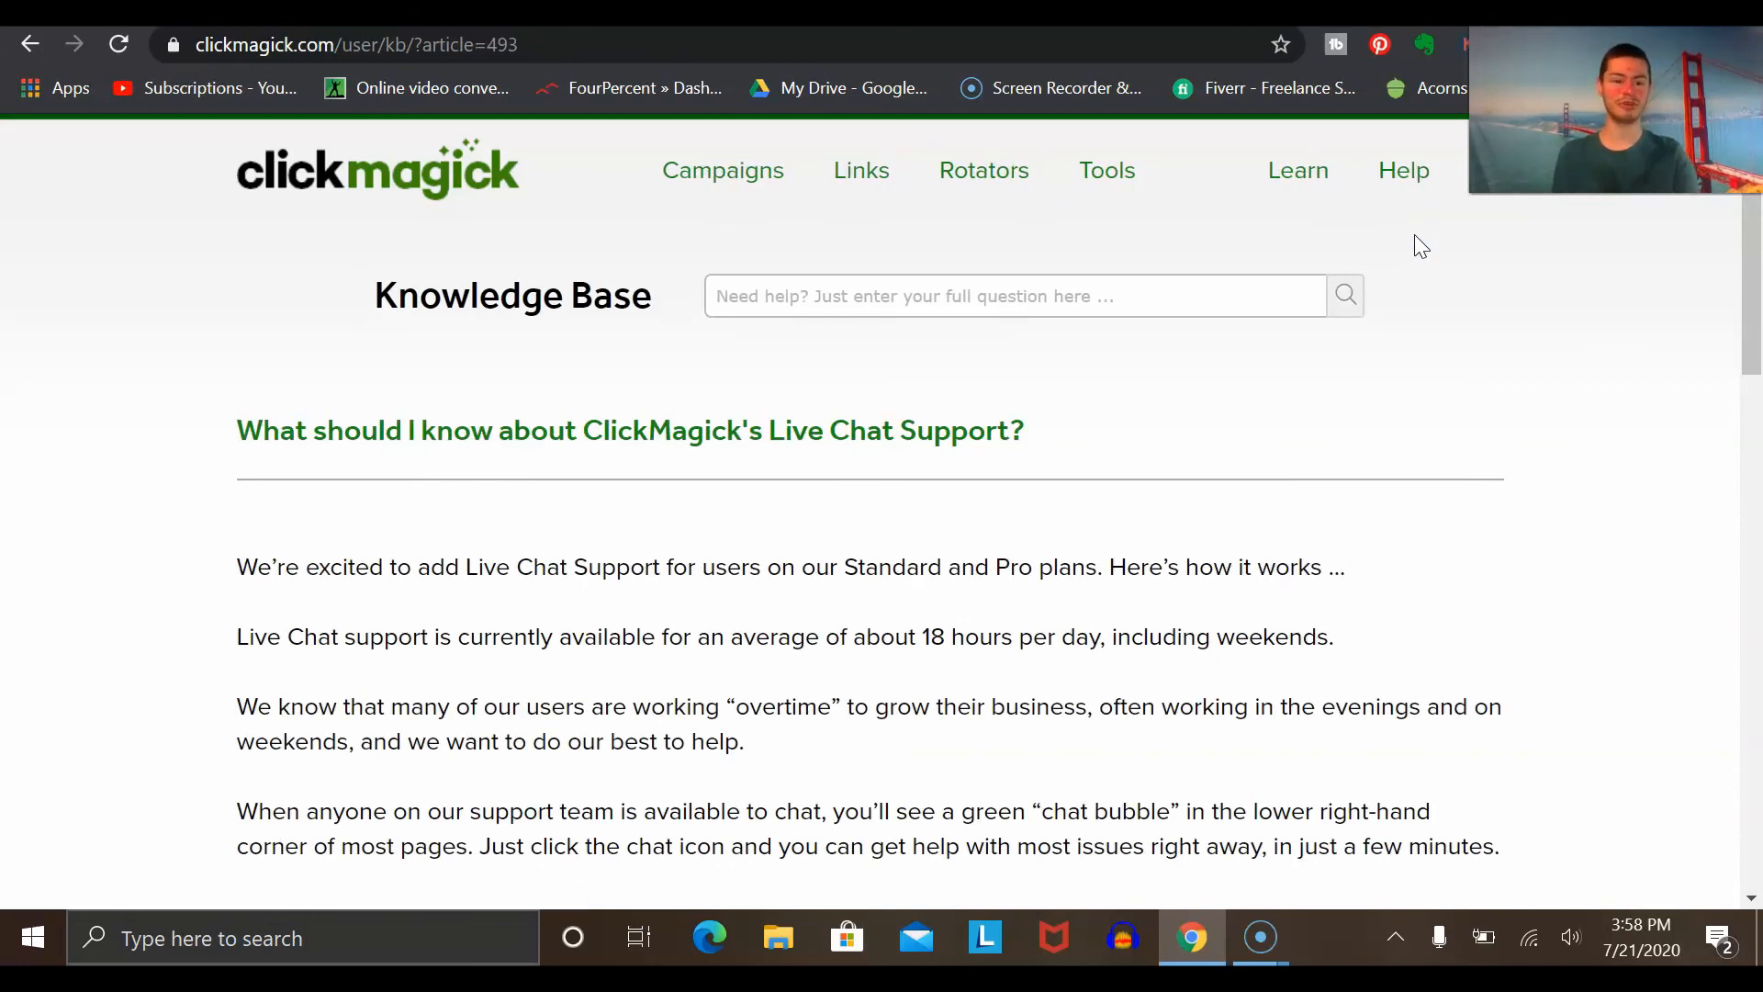
Step: Open Helpdesk Support and examine the Support Desk page's intro video and ticket submission options
left_click(1413, 181)
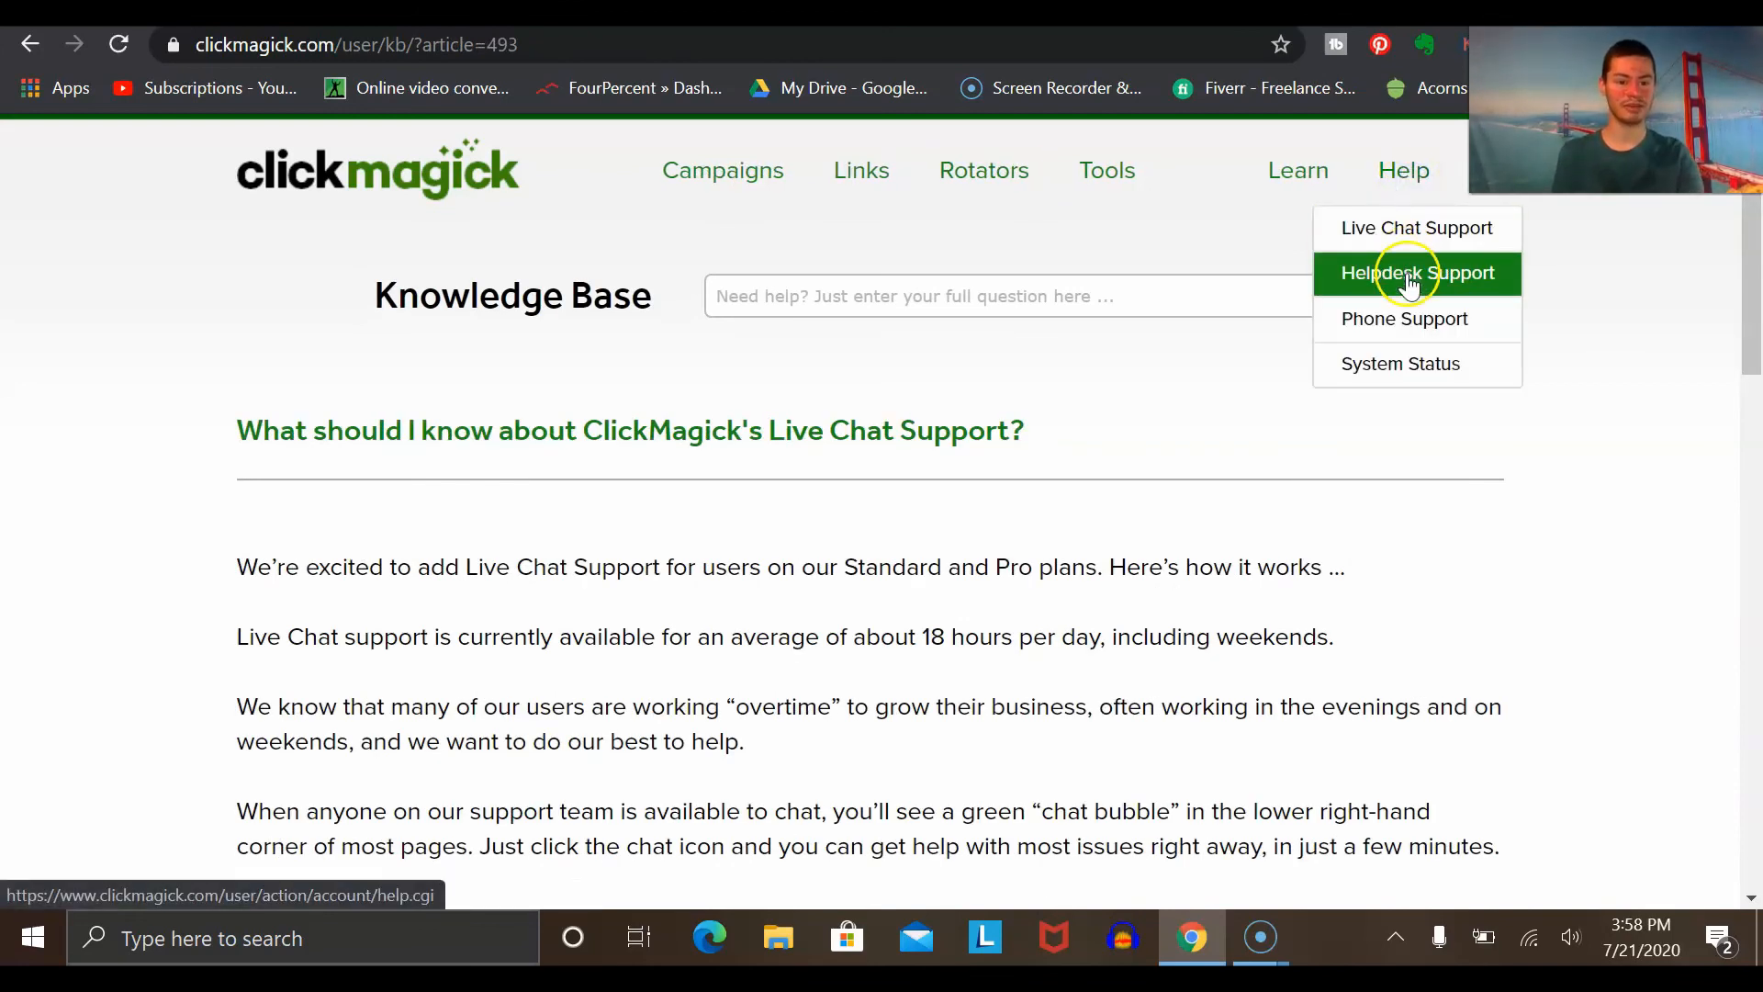
left_click(1391, 280)
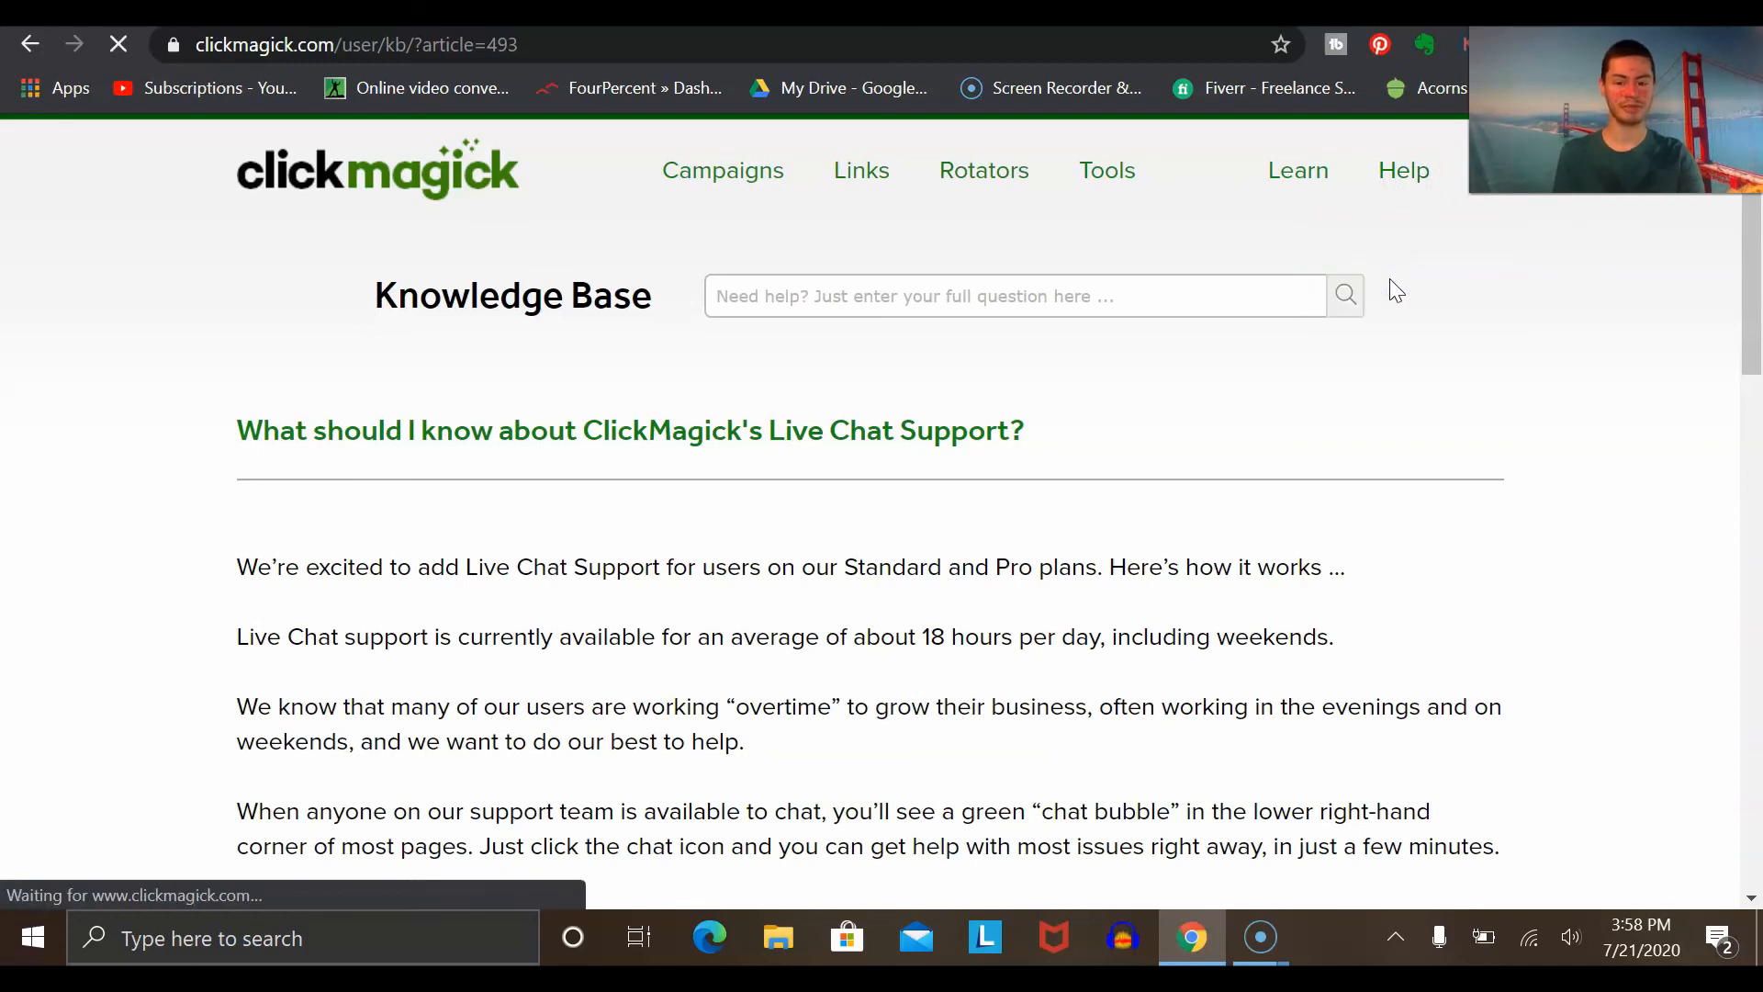
scroll(980, 632, "down", 15)
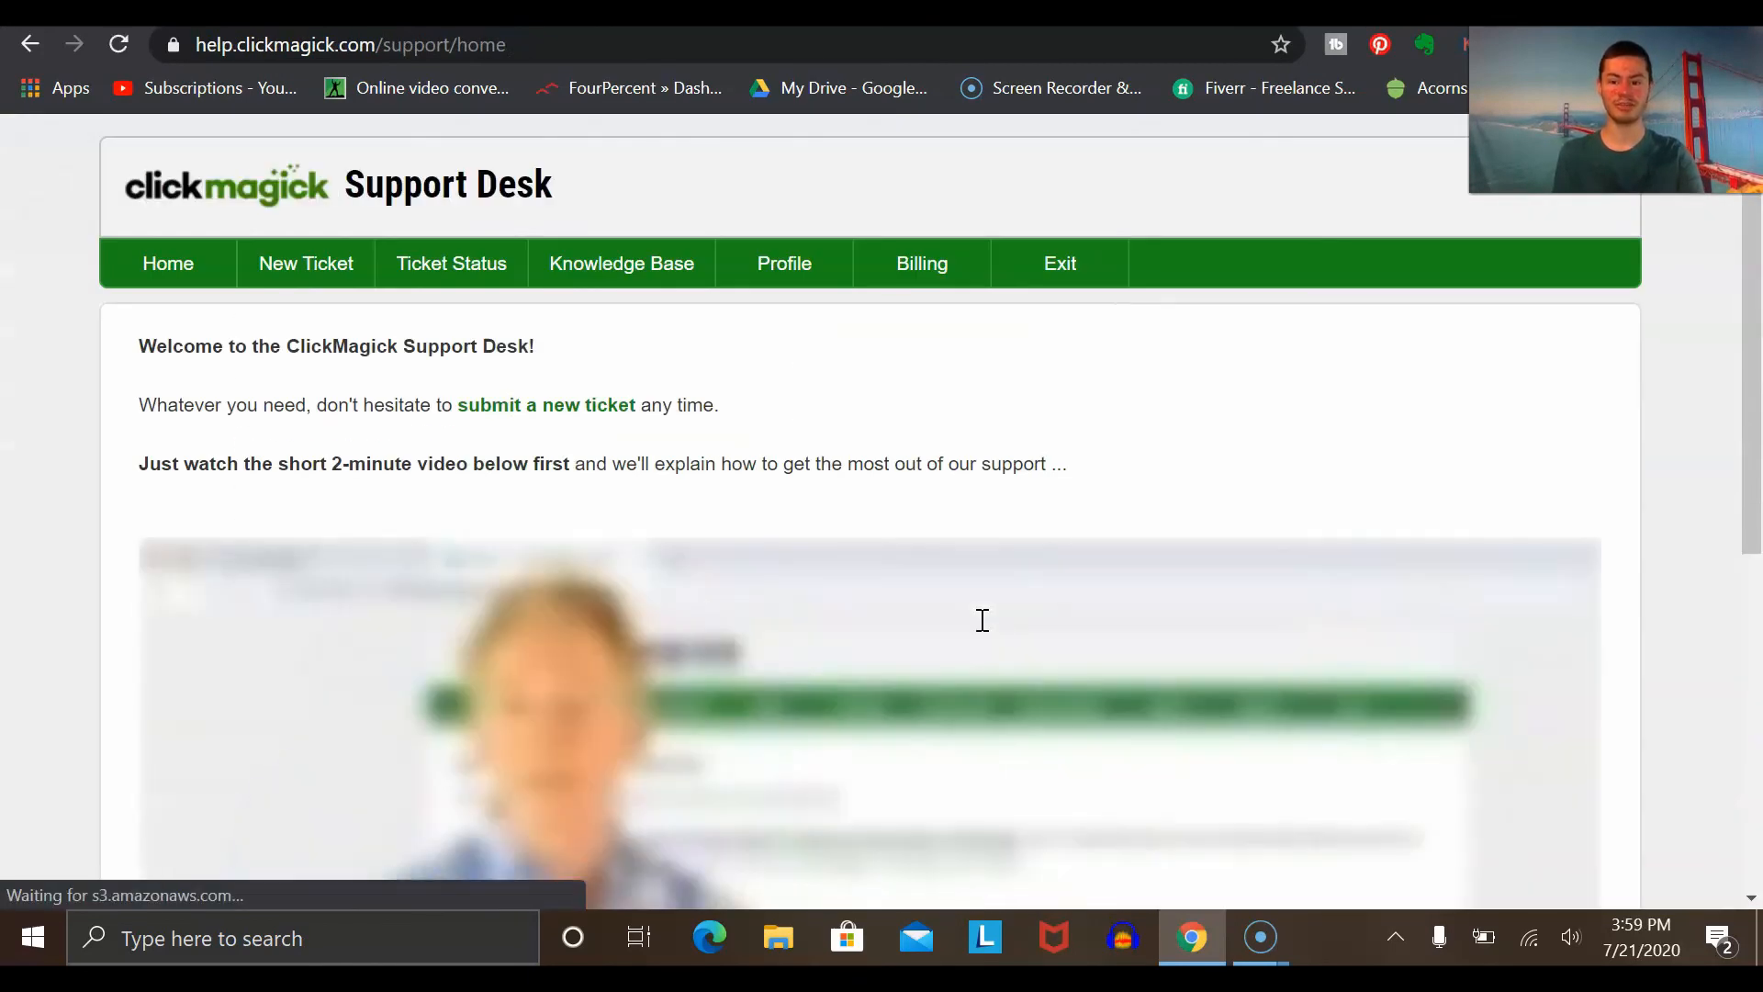
scroll(981, 621, "down", 5)
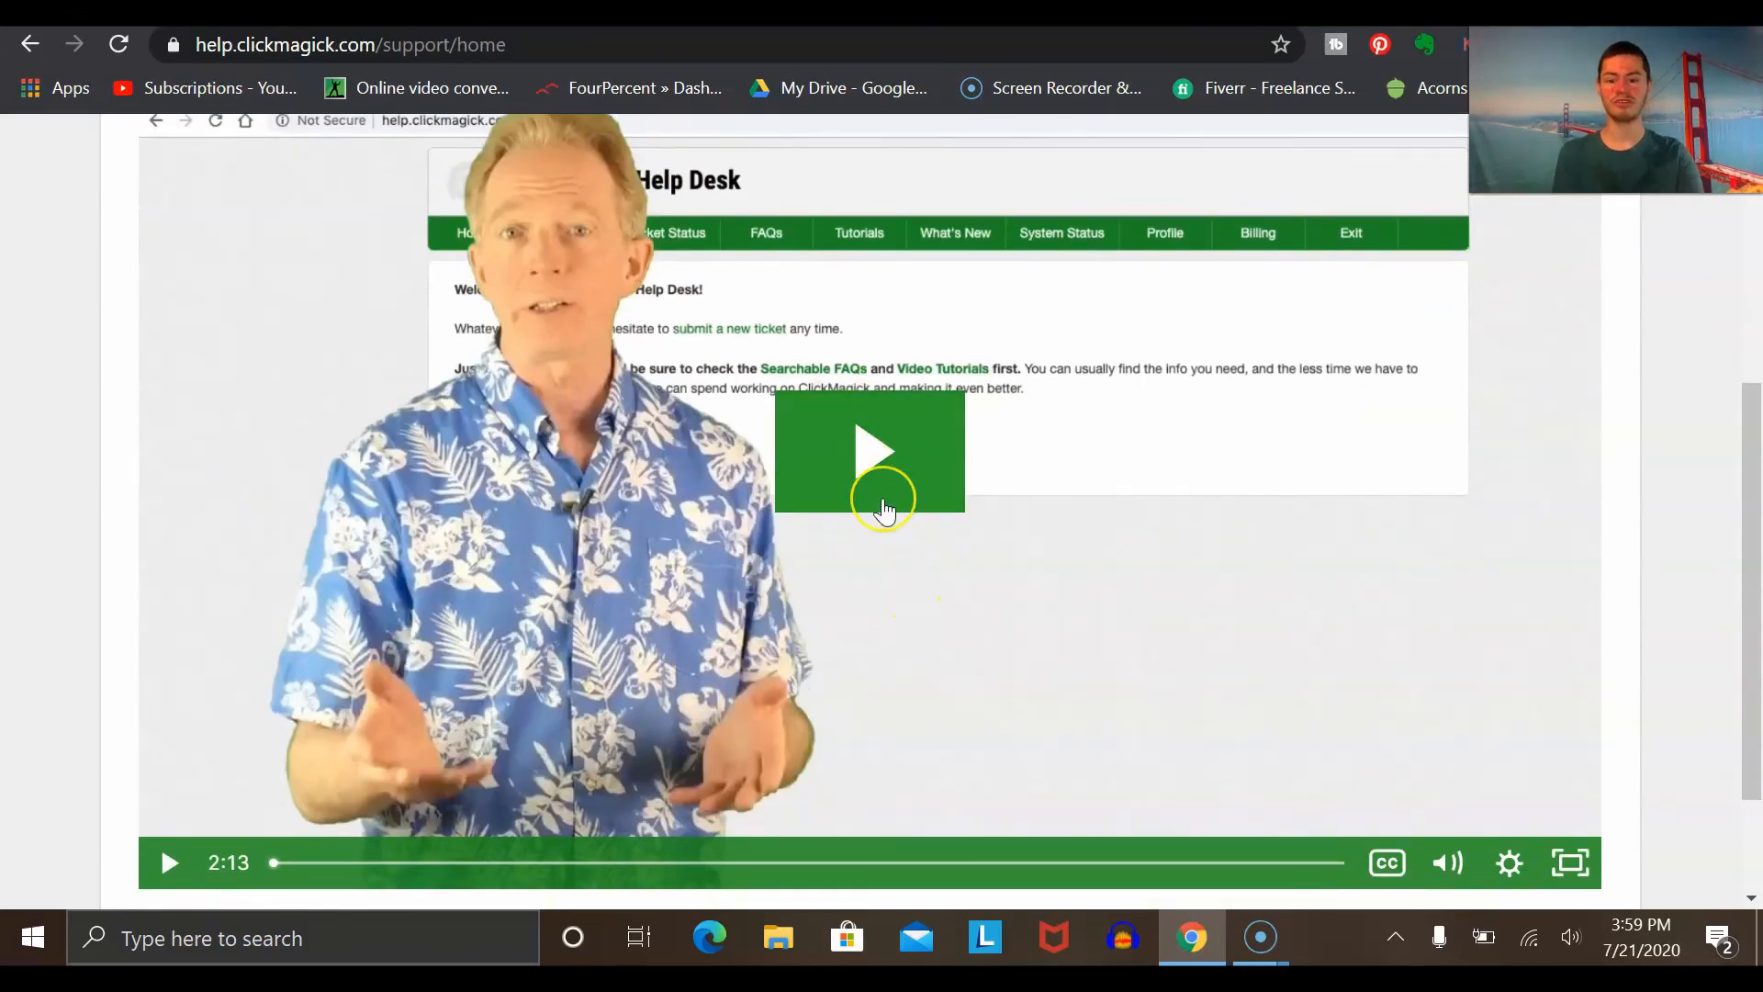
scroll(884, 511, "down", 2)
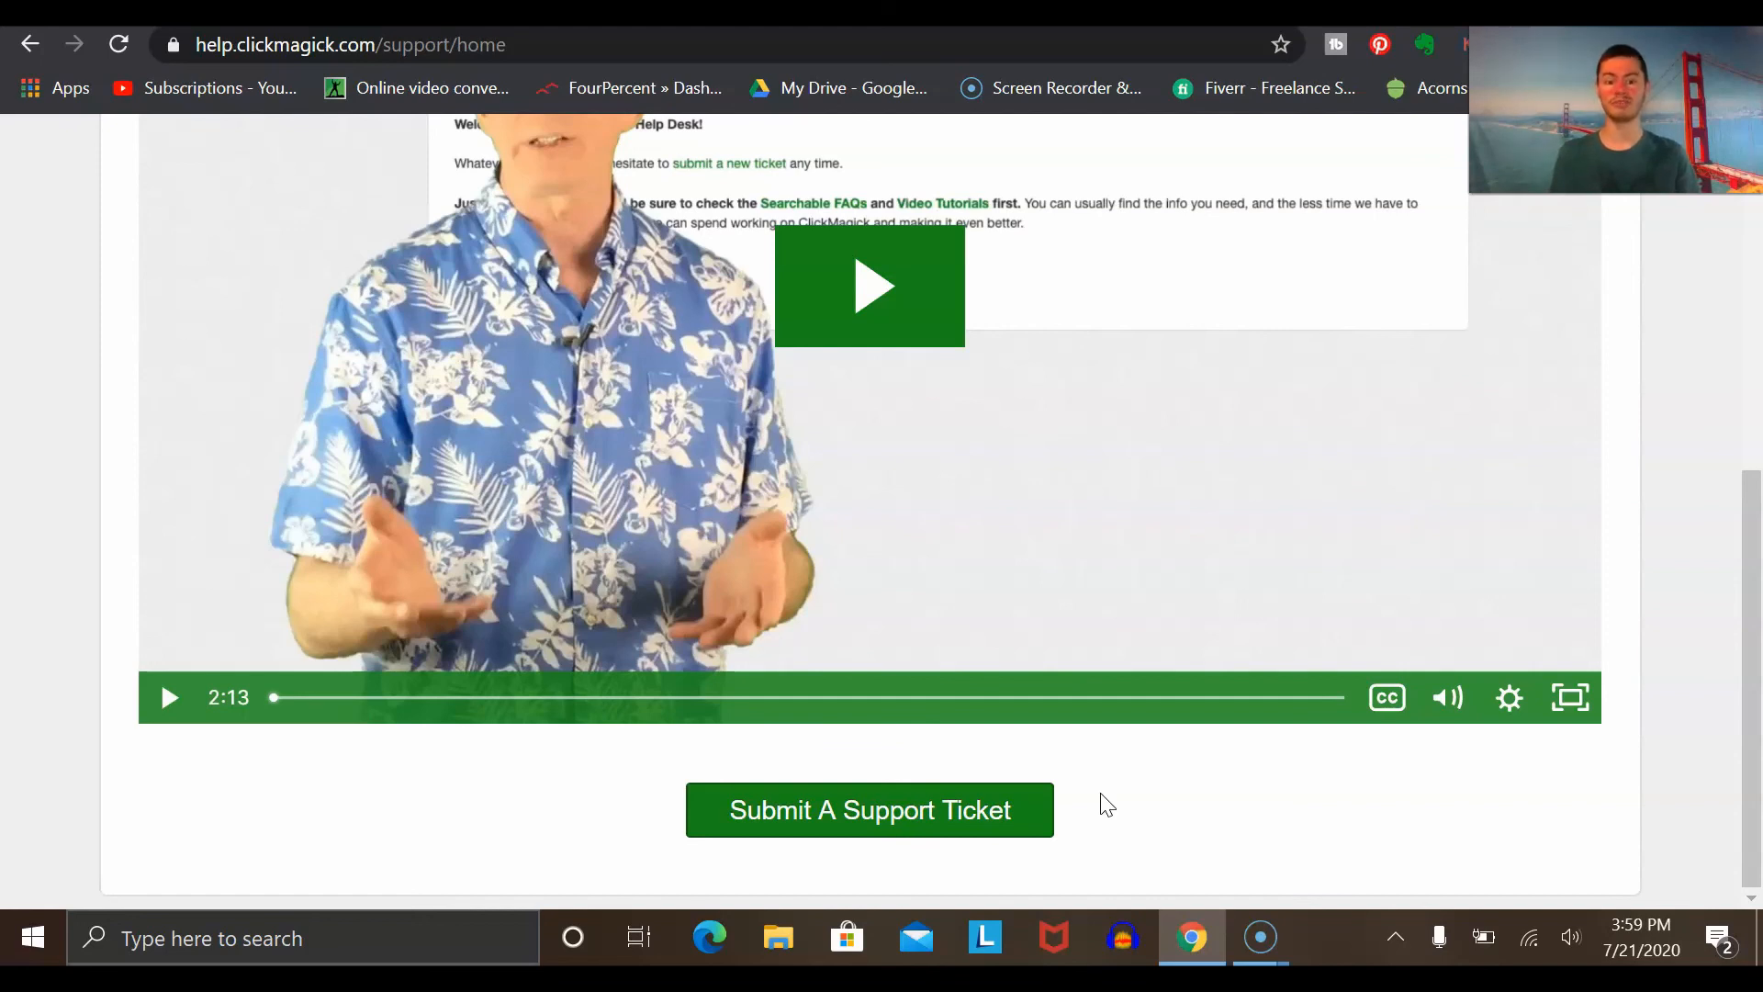
scroll(1107, 805, "up", 7)
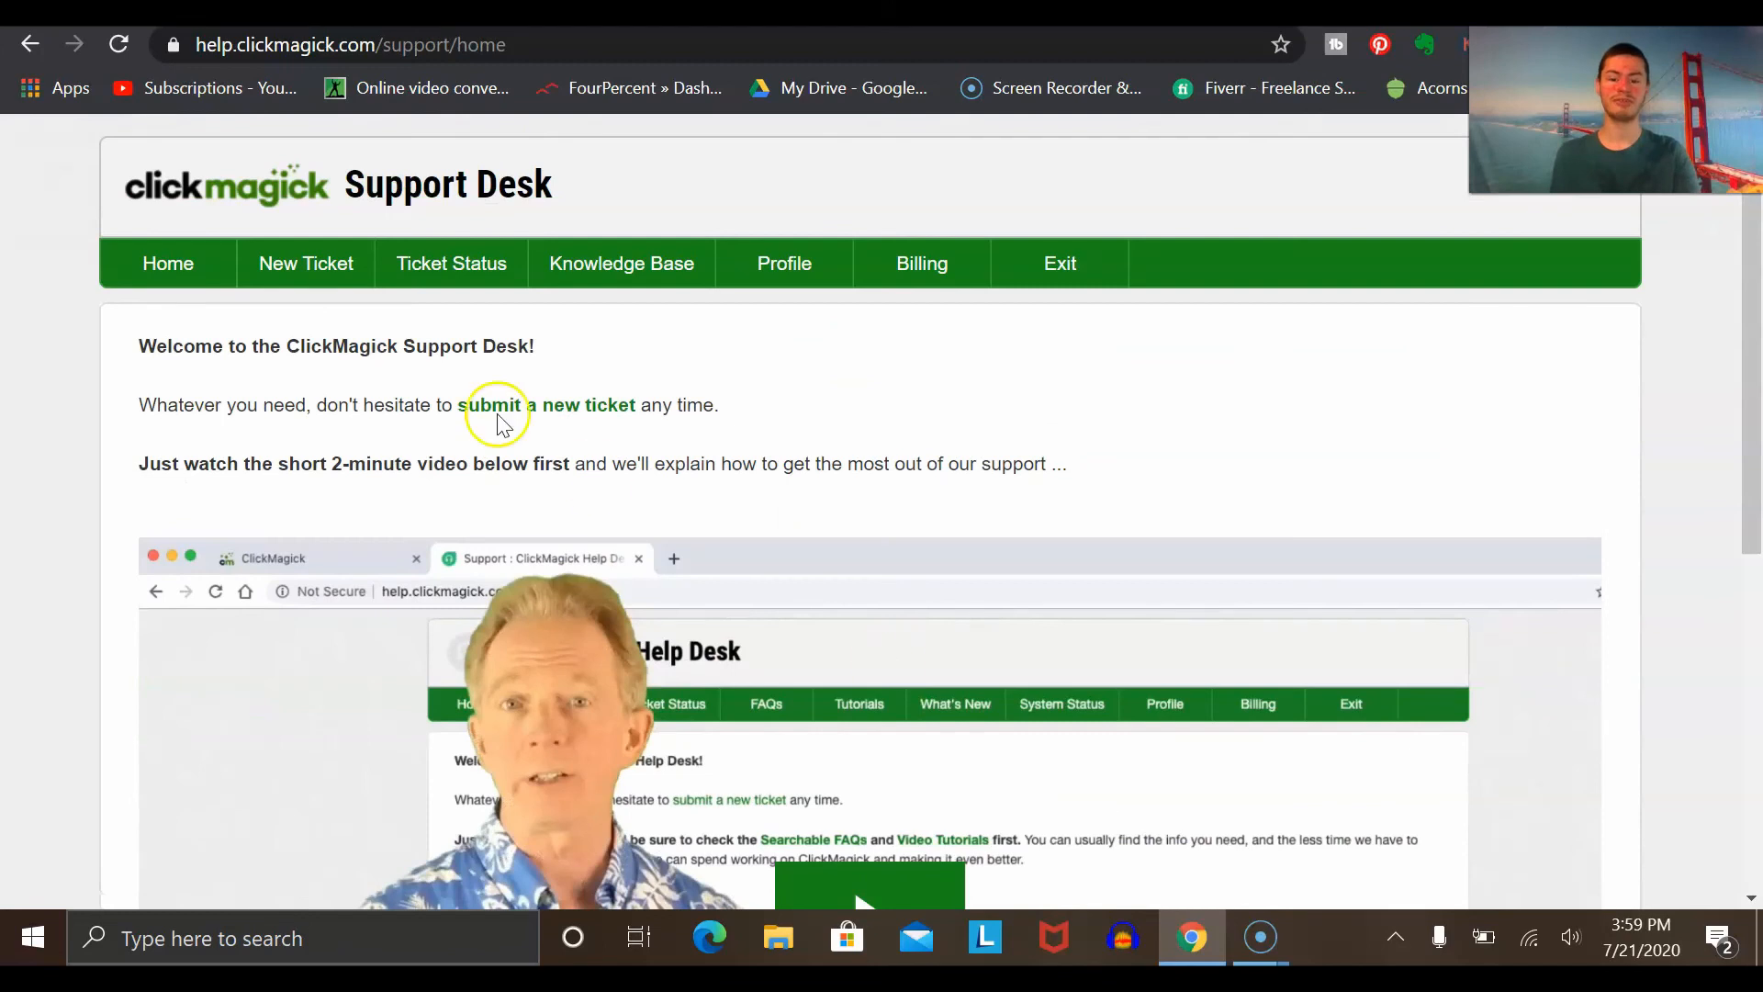